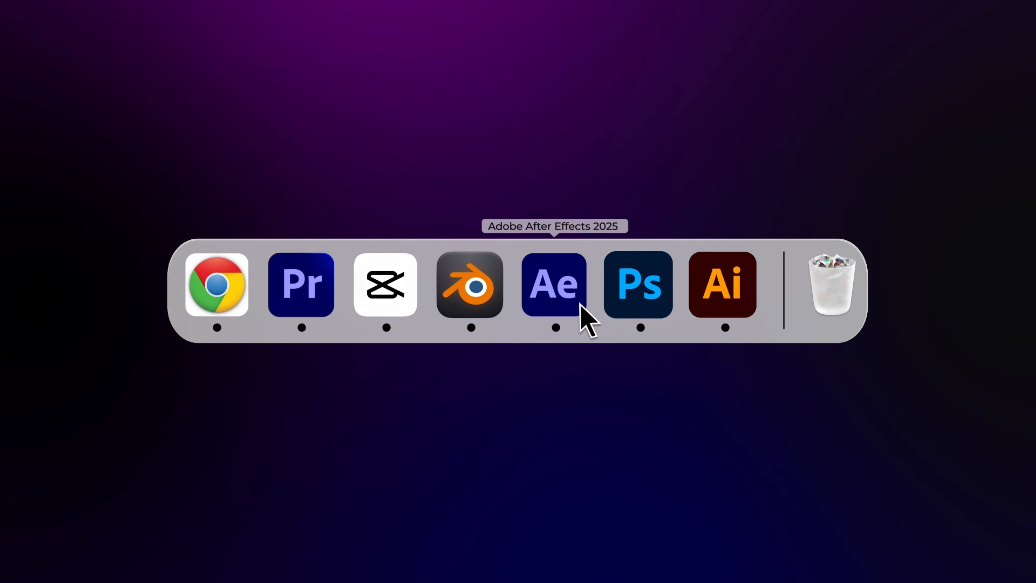
left_click(571, 307)
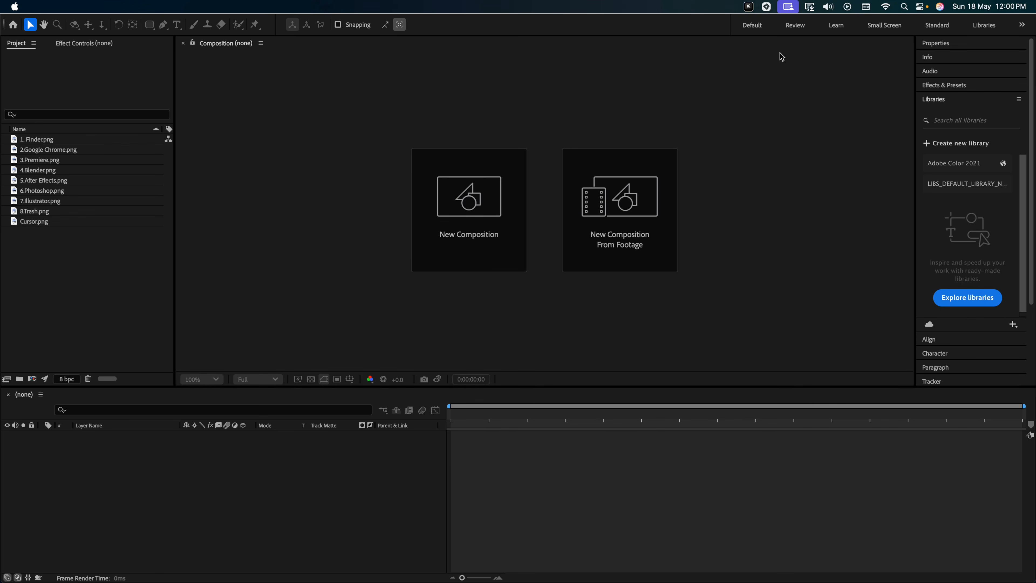
Step: Create a new composition using the HD 1920x1080 25 fps preset with a duration of 10 seconds
left_click(438, 183)
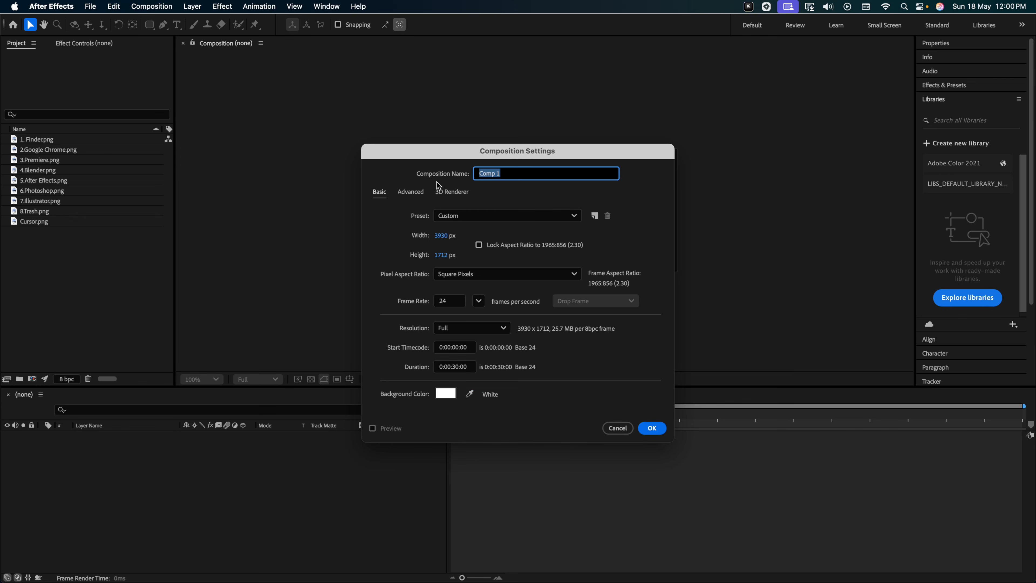
left_click(458, 215)
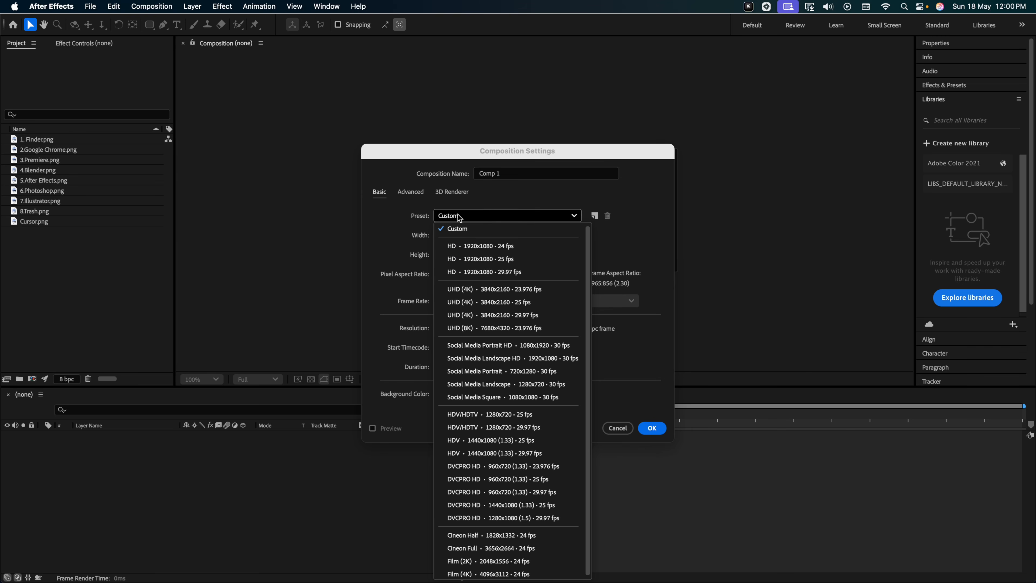
left_click(461, 260)
left_click(456, 366)
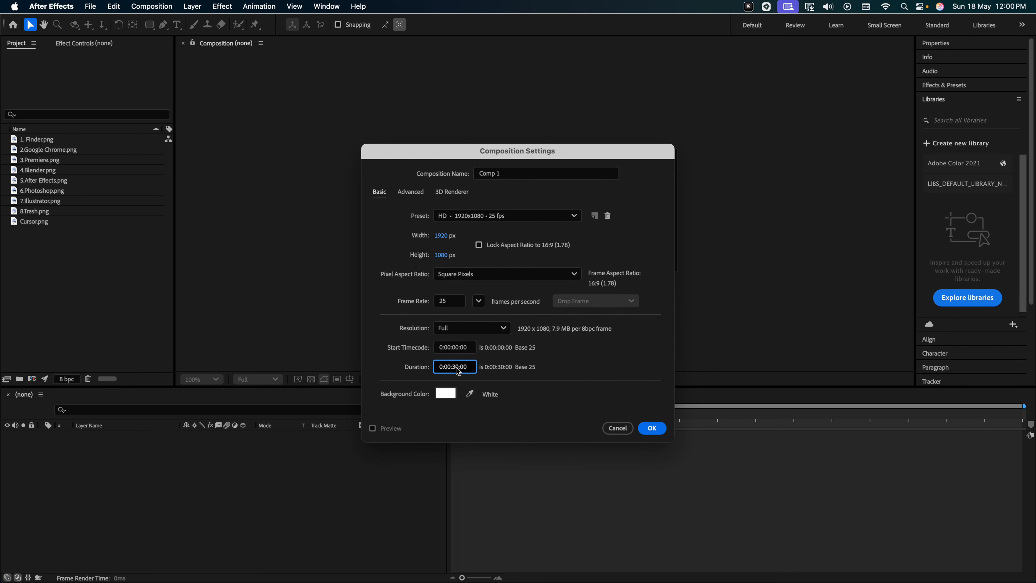
type("10")
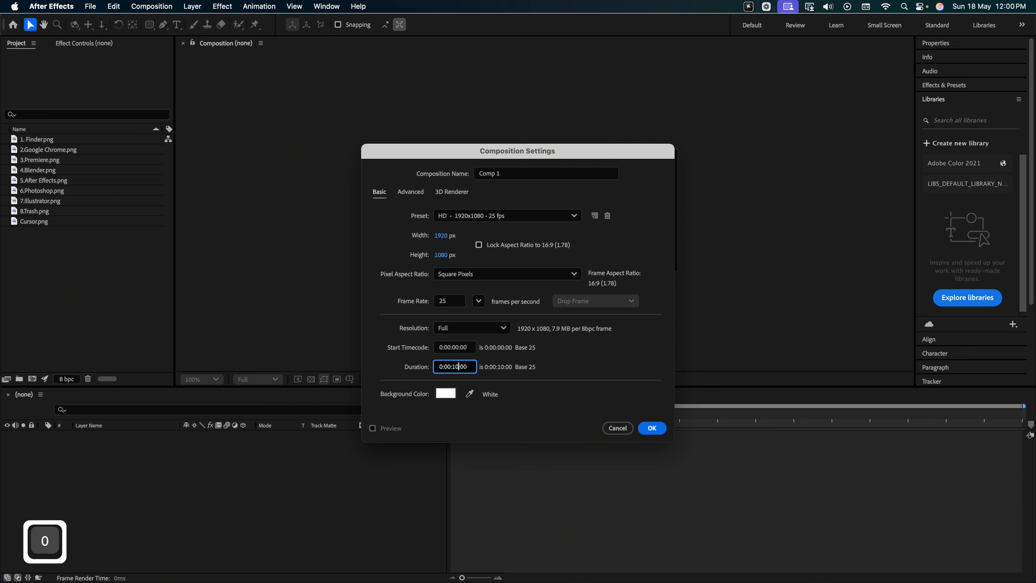
left_click(651, 427)
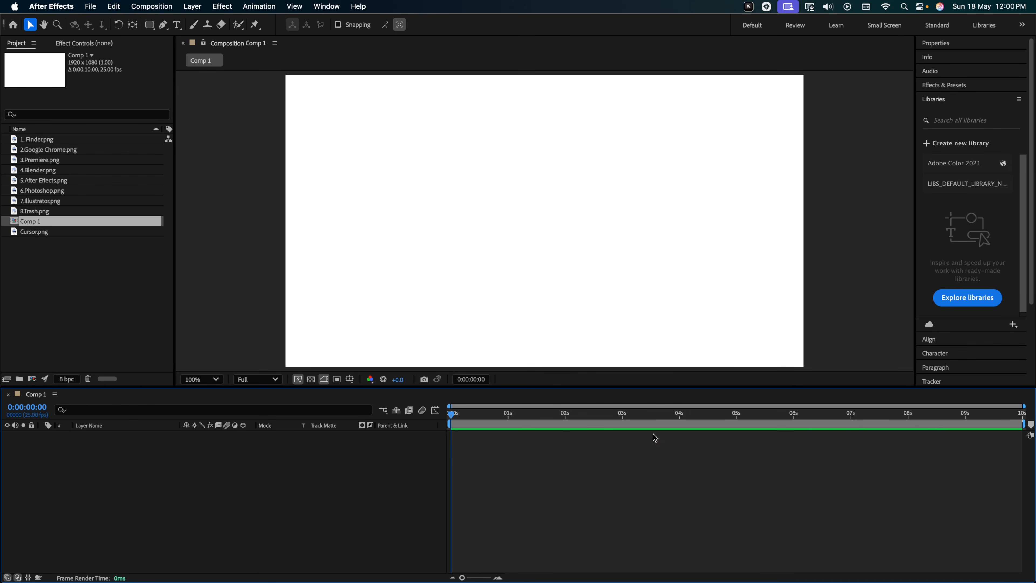
Step: Add a new solid layer named BG to the composition
right_click(141, 458)
mouse_move(161, 445)
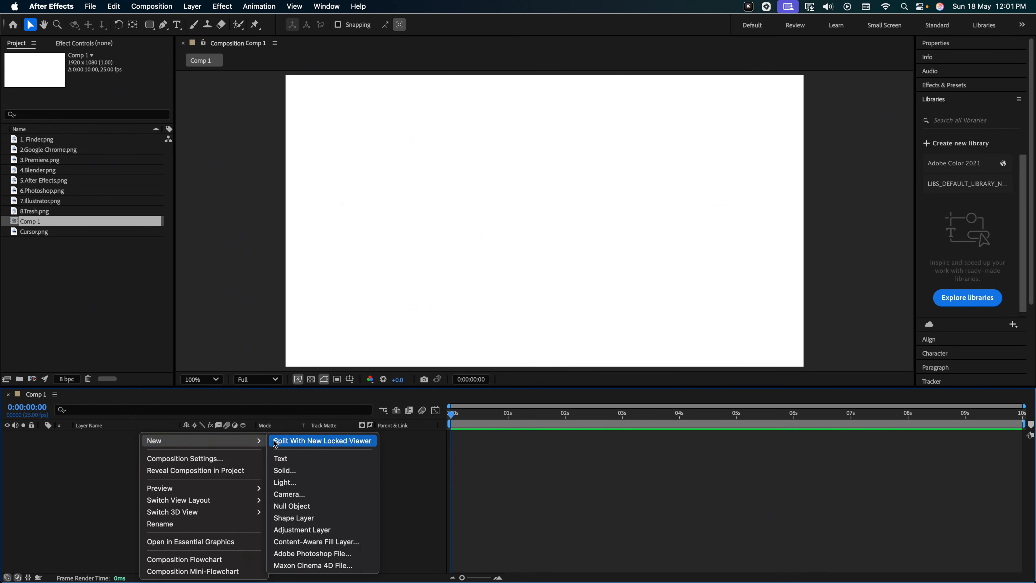
left_click(299, 472)
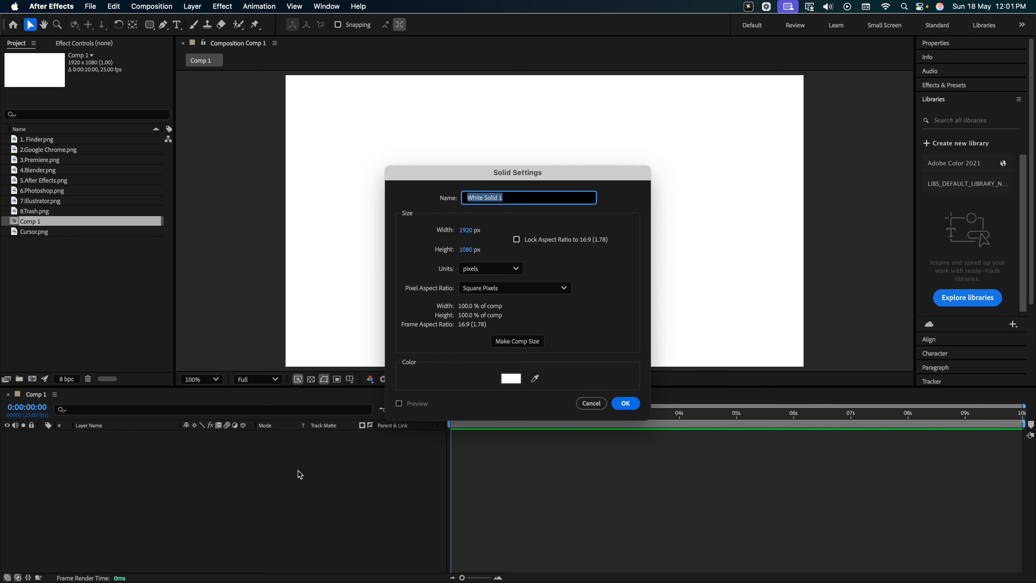
type("BG")
left_click(634, 406)
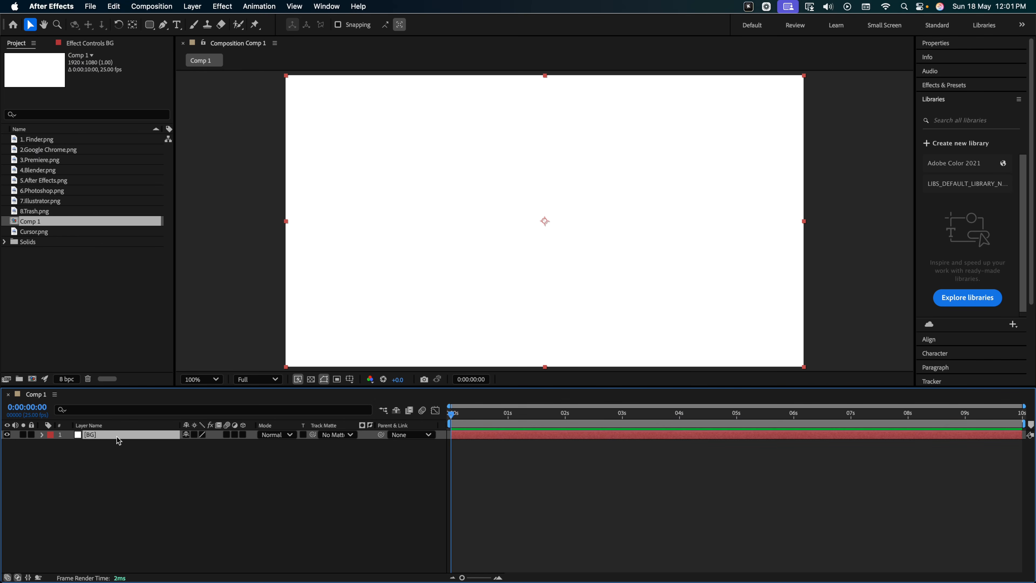
Step: Apply the 4-Color Gradient effect to the BG layer
key("ctrl+space")
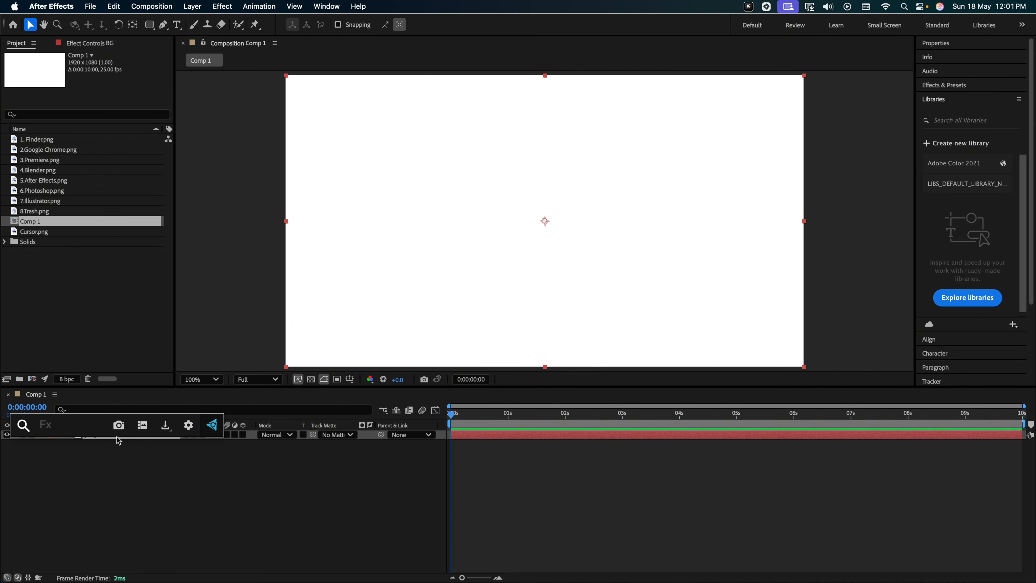
type("4")
left_click(116, 458)
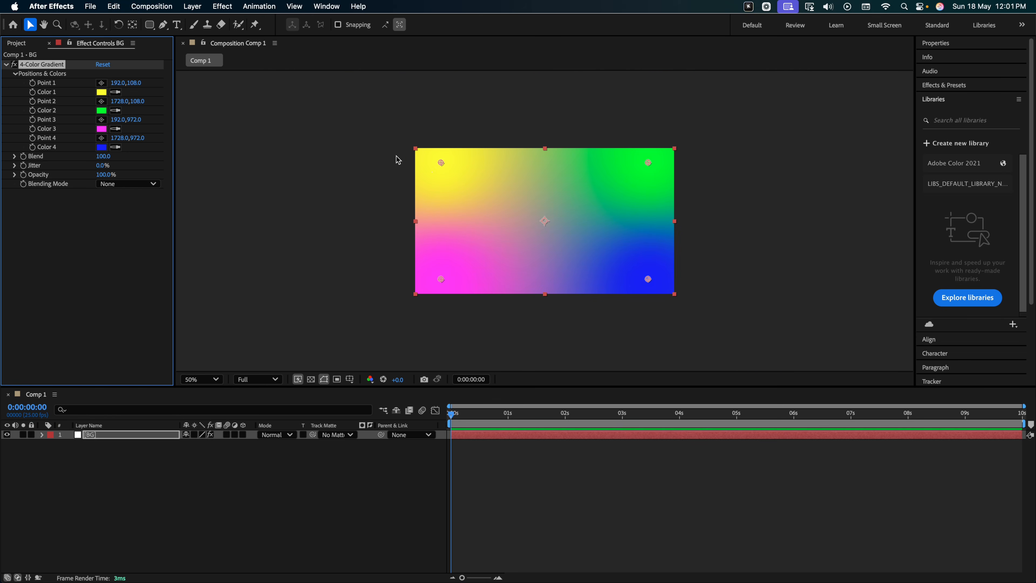
Step: Move the four gradient color points just outside their nearest corners of the composition frame
left_click_drag(442, 163, 407, 145)
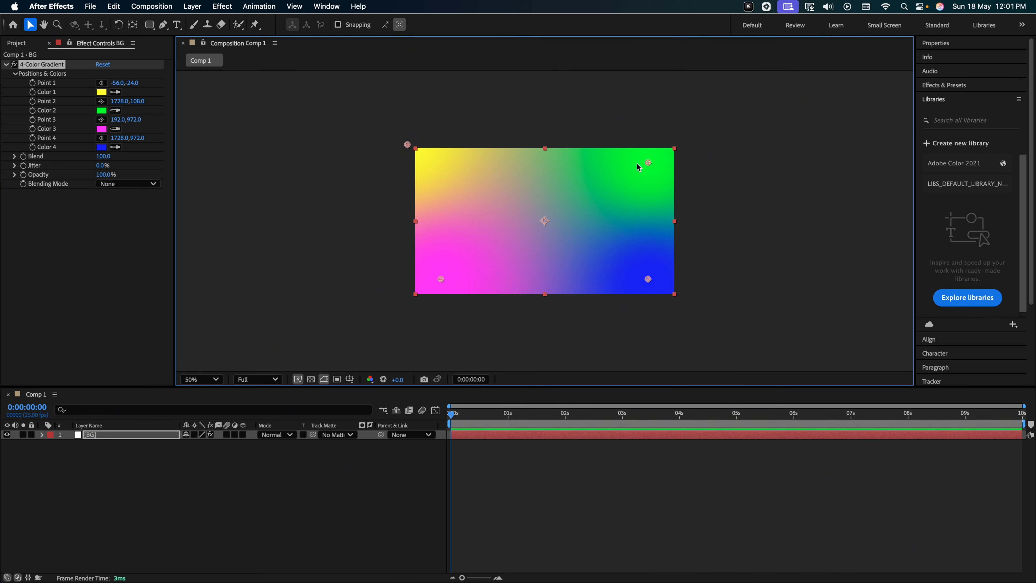
left_click_drag(650, 162, 685, 144)
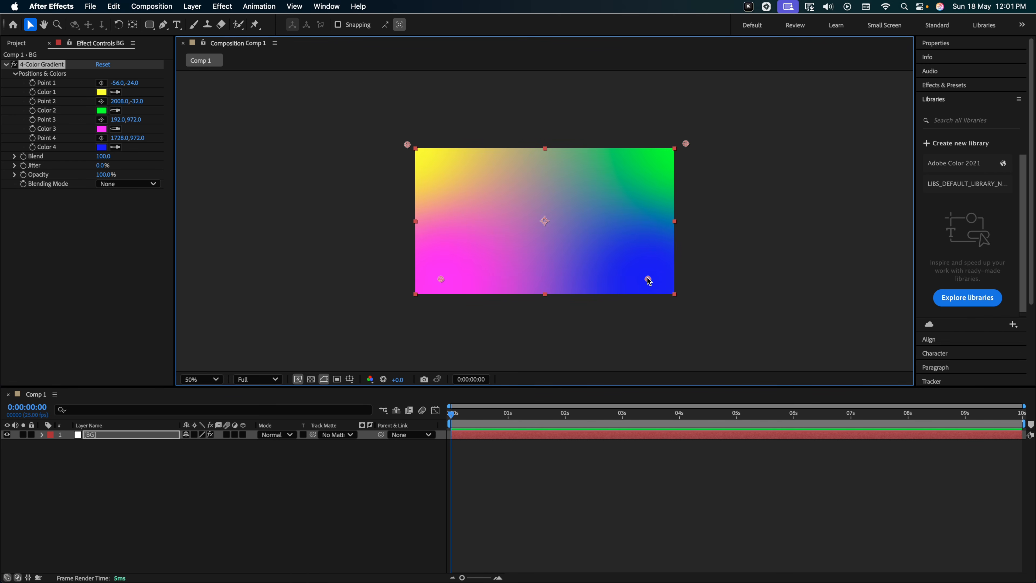
left_click_drag(649, 280, 688, 303)
left_click_drag(440, 280, 410, 297)
Step: Change Color 1 of the 4-Color Gradient to a medium-dark purple
left_click(101, 91)
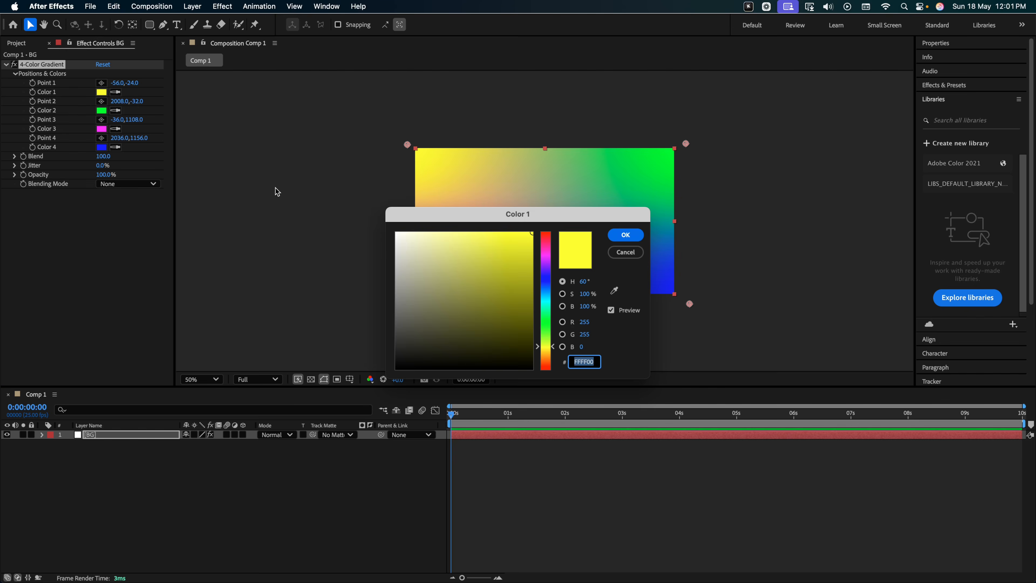
mouse_move(546, 282)
left_mouse_down()
mouse_move(549, 257)
mouse_move(510, 302)
mouse_move(529, 286)
left_mouse_up()
left_click(549, 258)
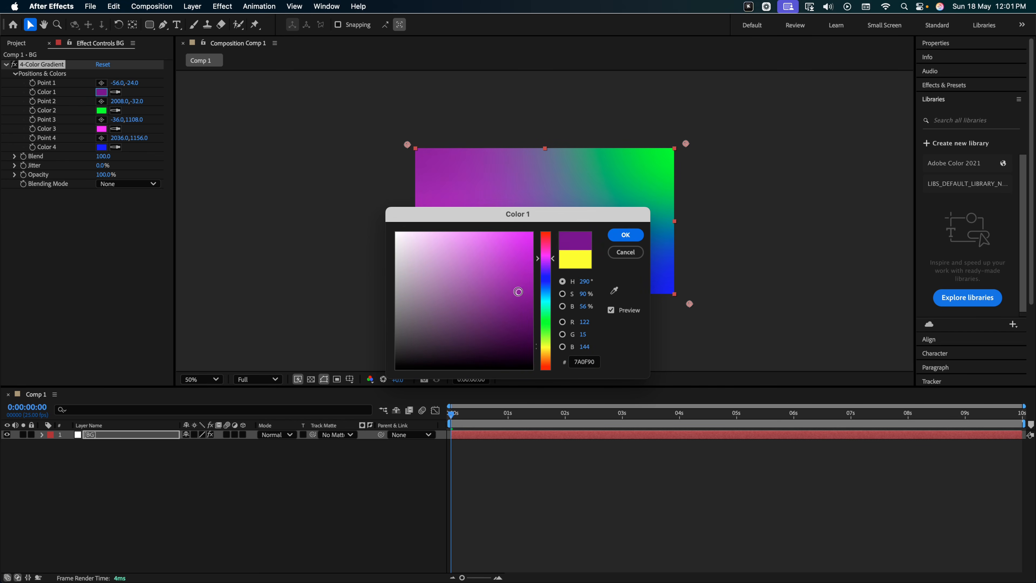
left_click(625, 235)
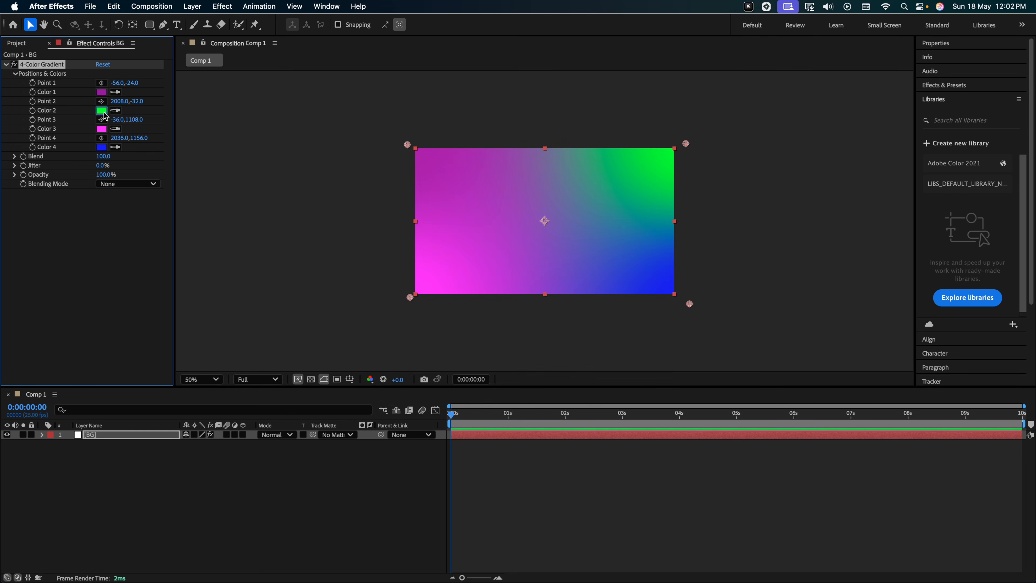
Step: Set Color 2 and Color 3 of the gradient to black (000000)
left_click(102, 111)
left_click(396, 368)
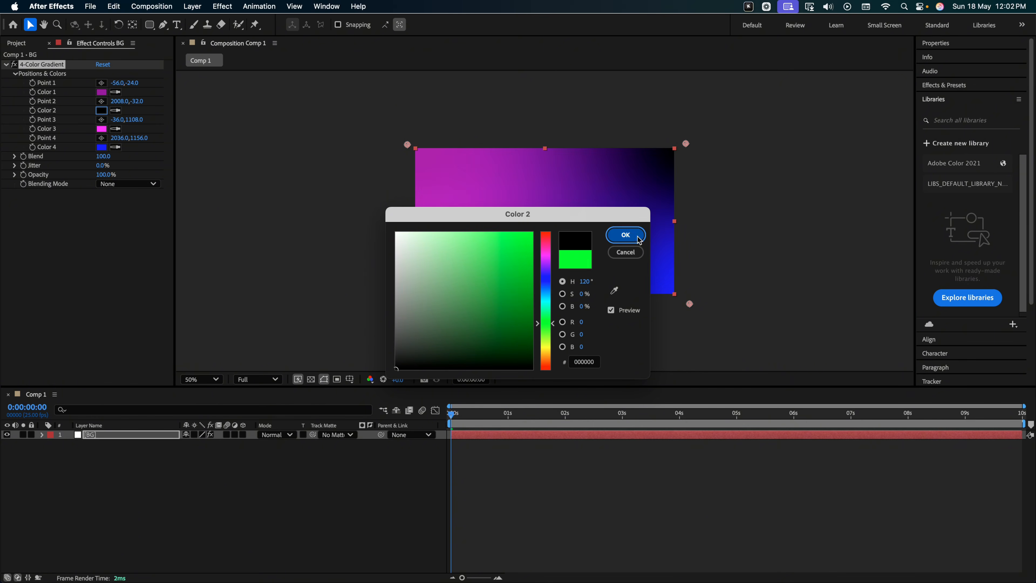
left_click(625, 234)
left_click(102, 129)
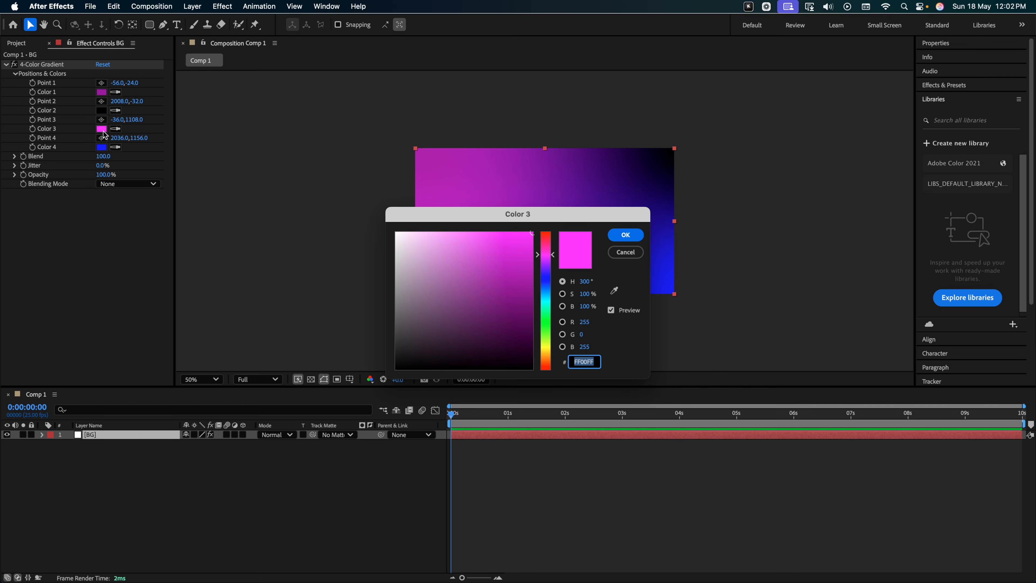
left_click_drag(396, 304, 395, 368)
left_click(617, 234)
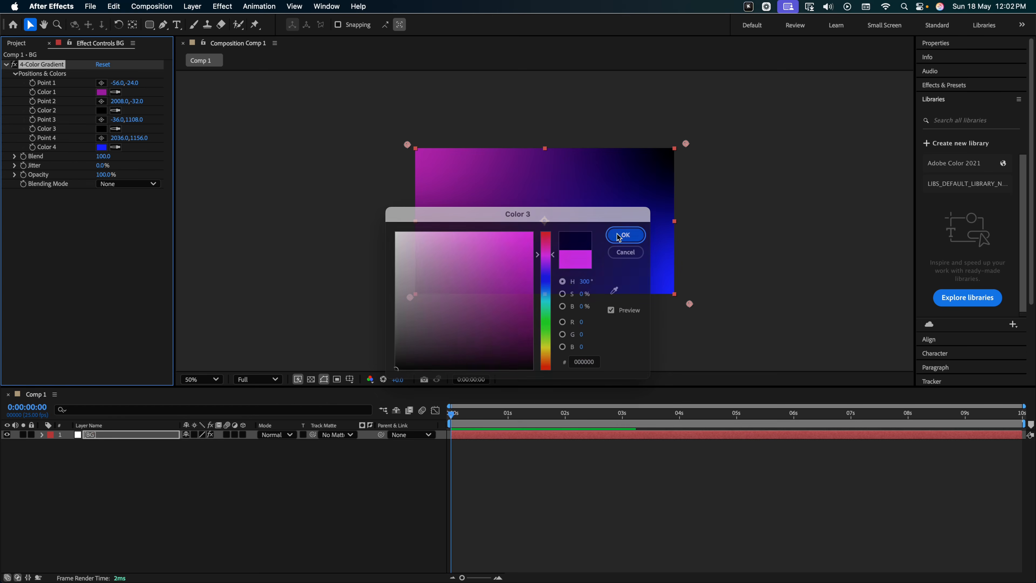
Step: Set Color 4 of the gradient to dark blue (040471)
left_click(102, 148)
left_click(624, 253)
left_click(105, 148)
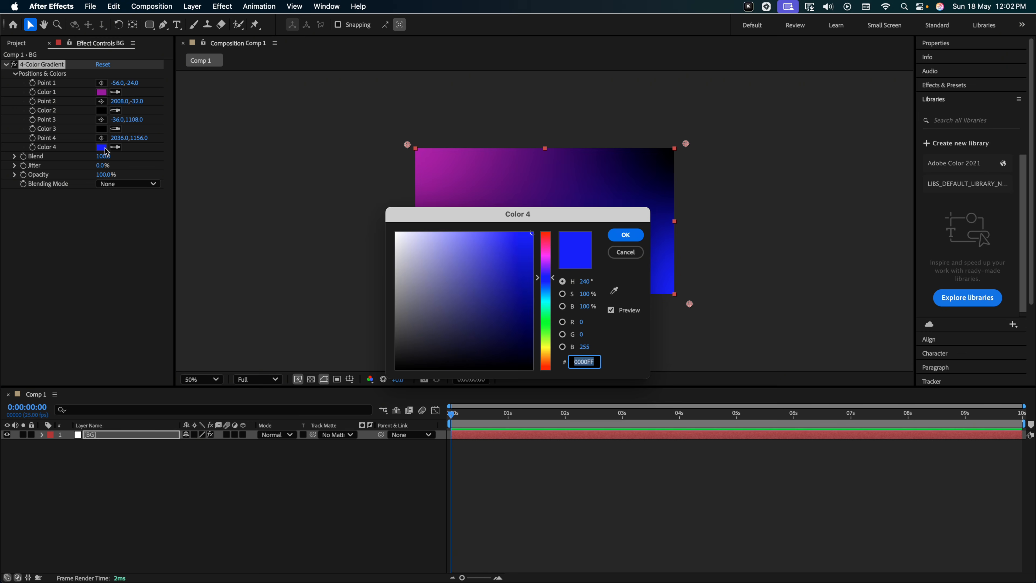
mouse_move(479, 221)
left_mouse_down()
mouse_move(302, 202)
mouse_move(335, 220)
mouse_move(336, 280)
left_mouse_up()
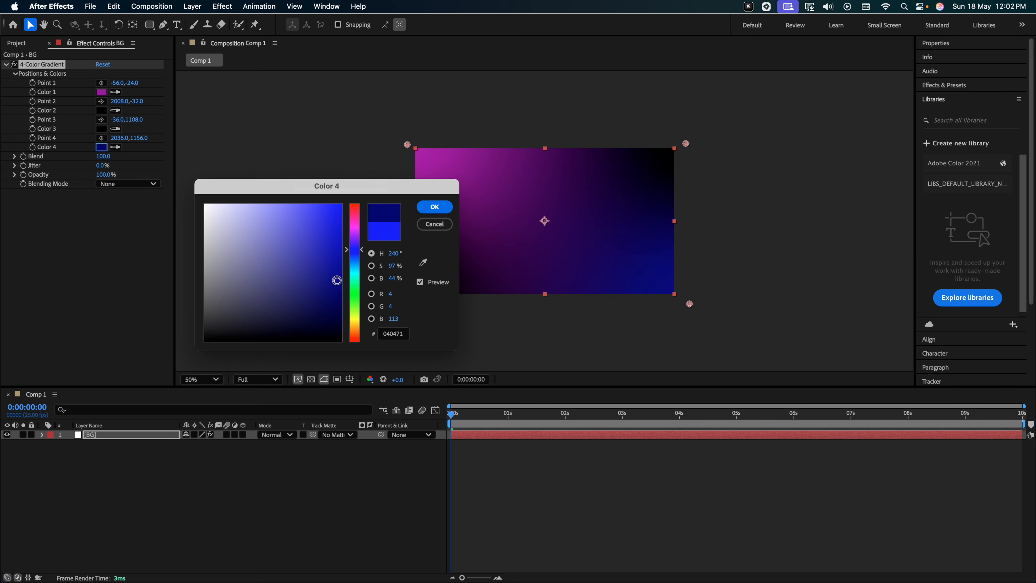
left_click(435, 206)
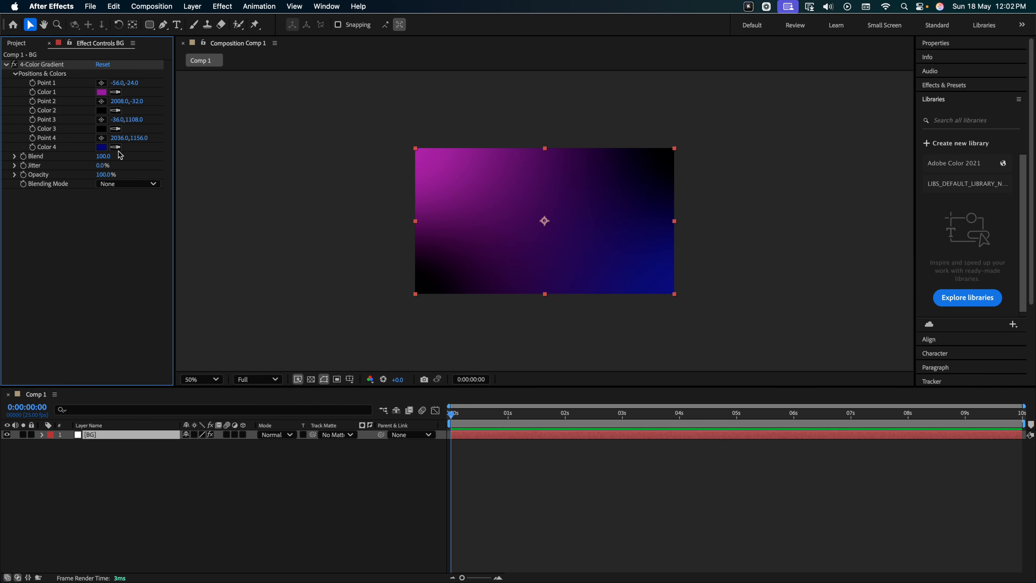
Step: Keyframe all four gradient points at 0 seconds, and at 7 seconds shift each point clockwise to just outside the next corner
left_click(33, 85)
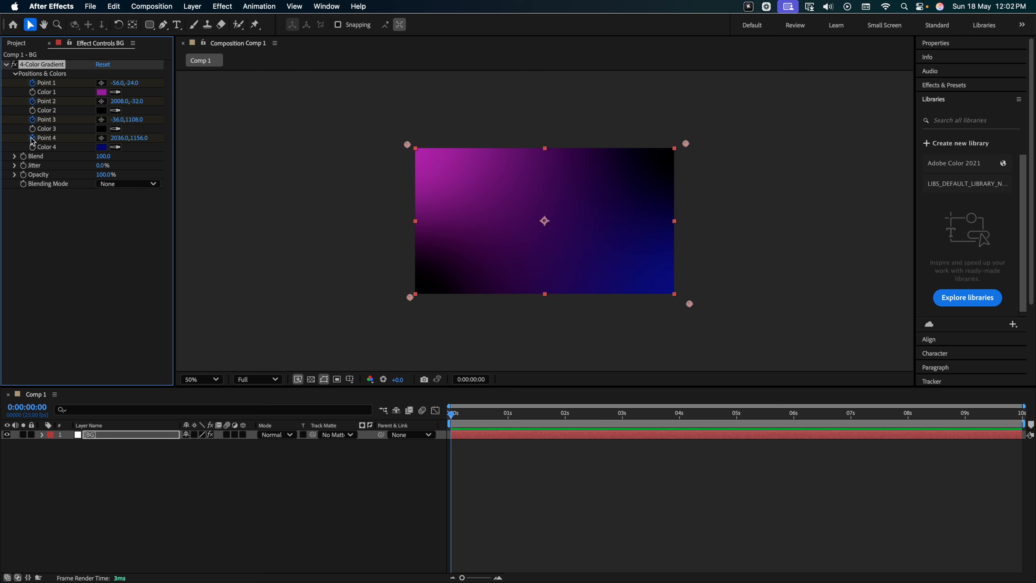
left_click_drag(456, 416, 852, 422)
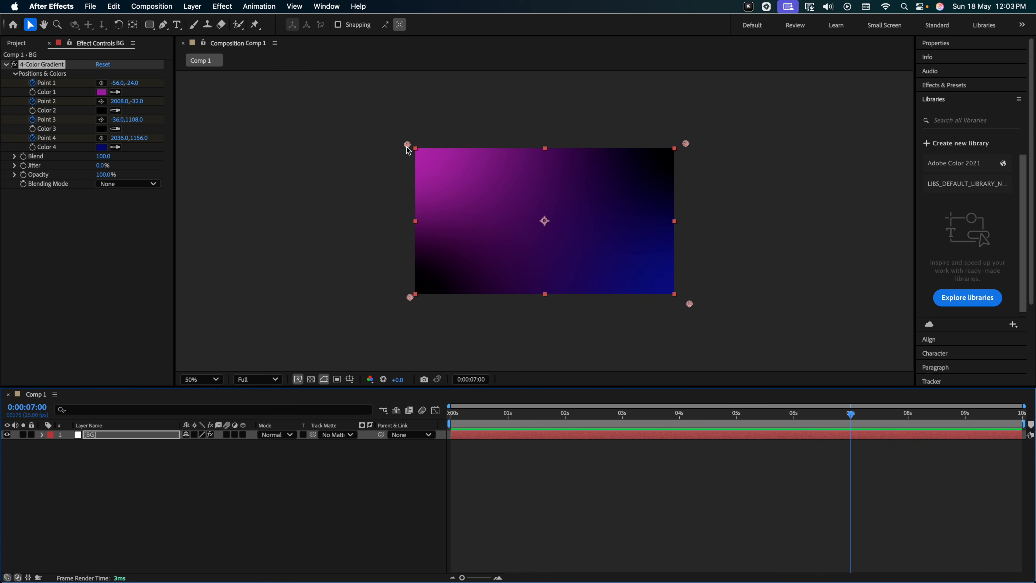
left_click_drag(407, 144, 397, 122)
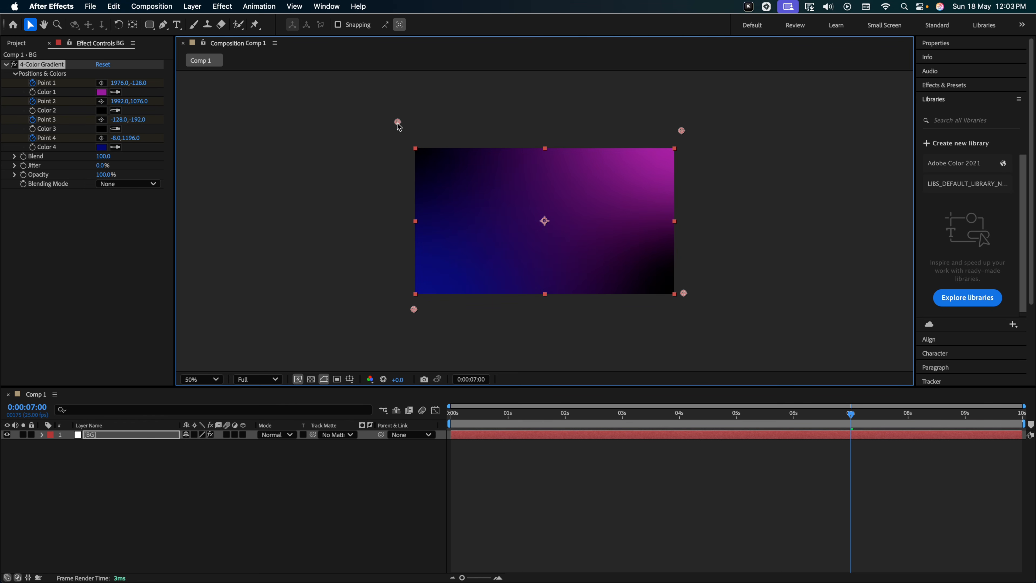
Step: Reveal the BG layer's keyframes and apply Easy Ease to all of the gradient point keyframes
left_click(156, 436)
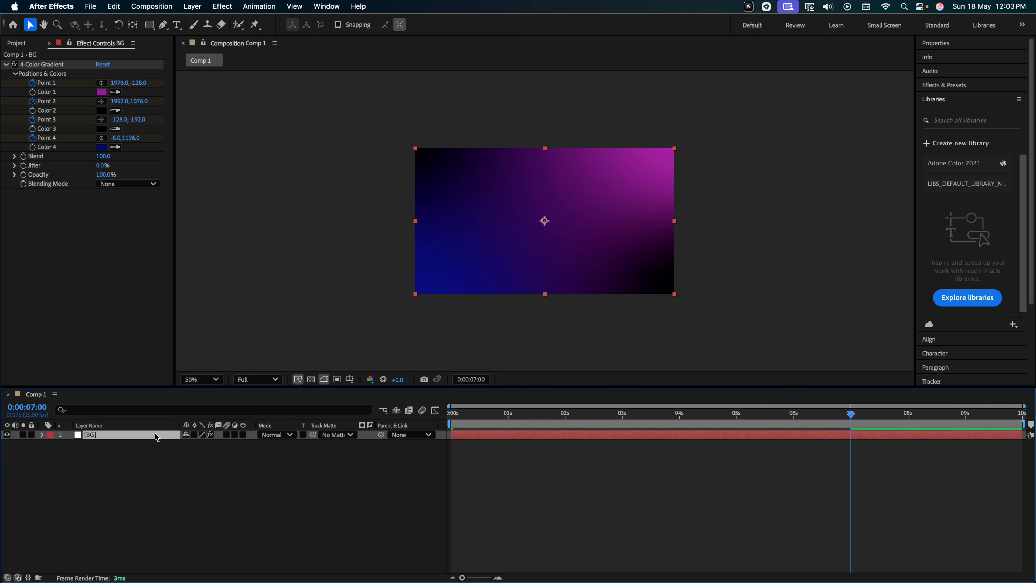
key("u")
left_click_drag(874, 518, 433, 440)
key("F9")
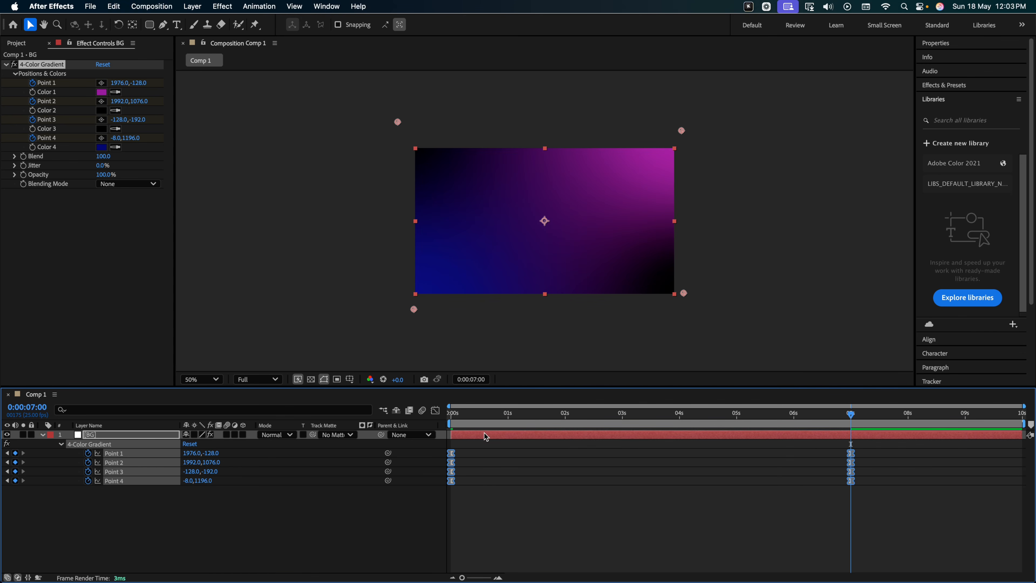
Step: Play the gradient animation from the start and collapse the BG layer's keyframed properties
left_click(457, 415)
key("/")
key("space")
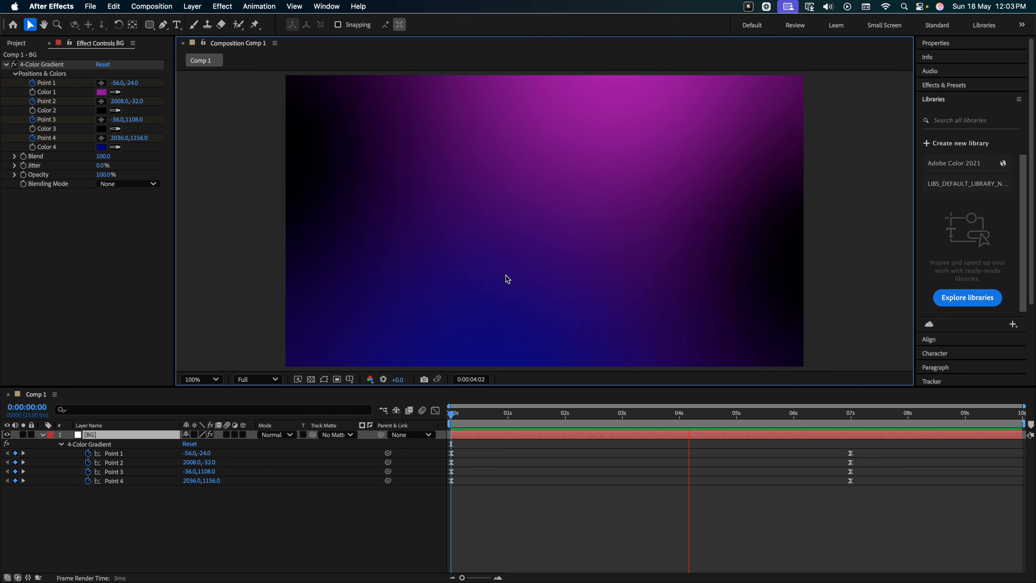
key("u")
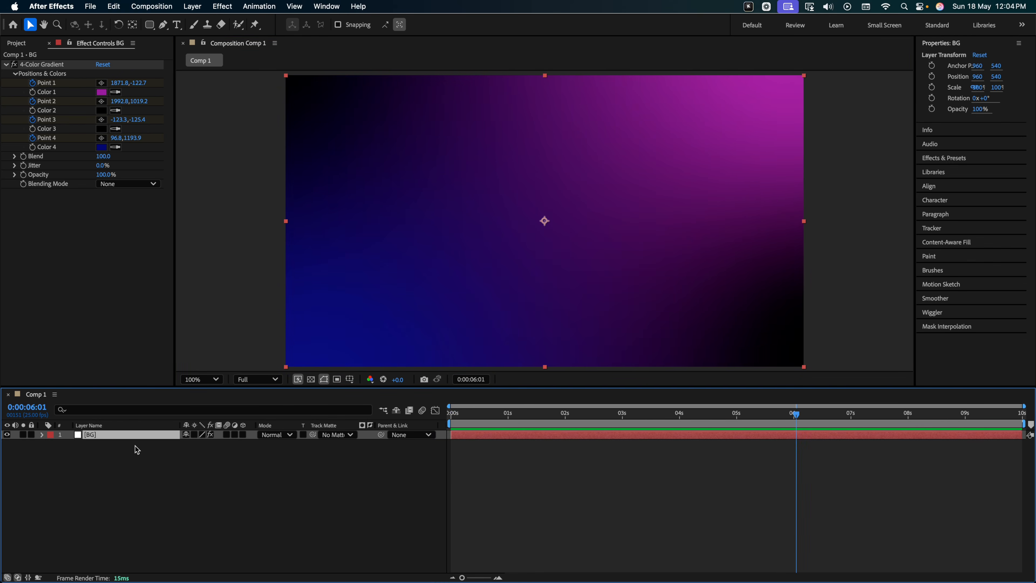
Step: Show the title/action safe guides and draw a wide white rounded rectangle, about 1298 by 183 px, as a new shape layer
left_click(136, 448)
left_click_drag(149, 26, 208, 40)
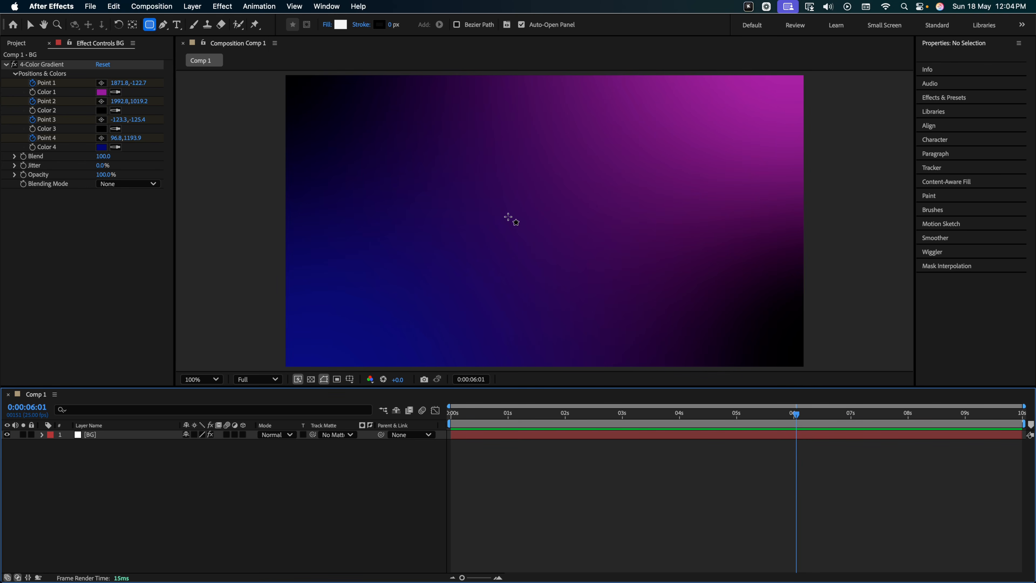
left_click(350, 379)
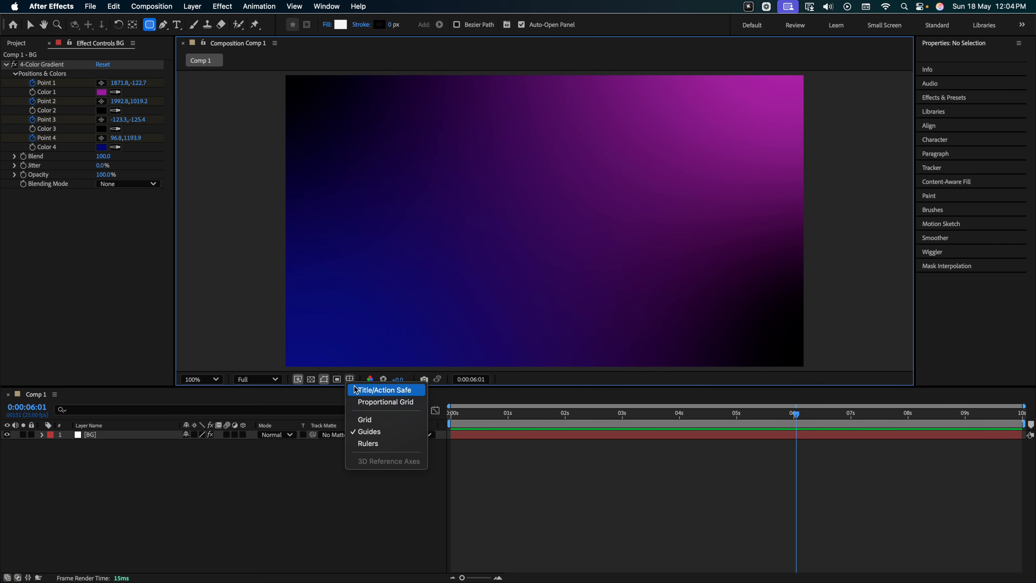
left_click(370, 392)
mouse_move(370, 201)
left_mouse_down()
mouse_move(374, 232)
mouse_move(409, 255)
mouse_move(720, 250)
left_mouse_up()
Step: Center the rounded rectangle in the composition and hide the title/action safe guides
key("v")
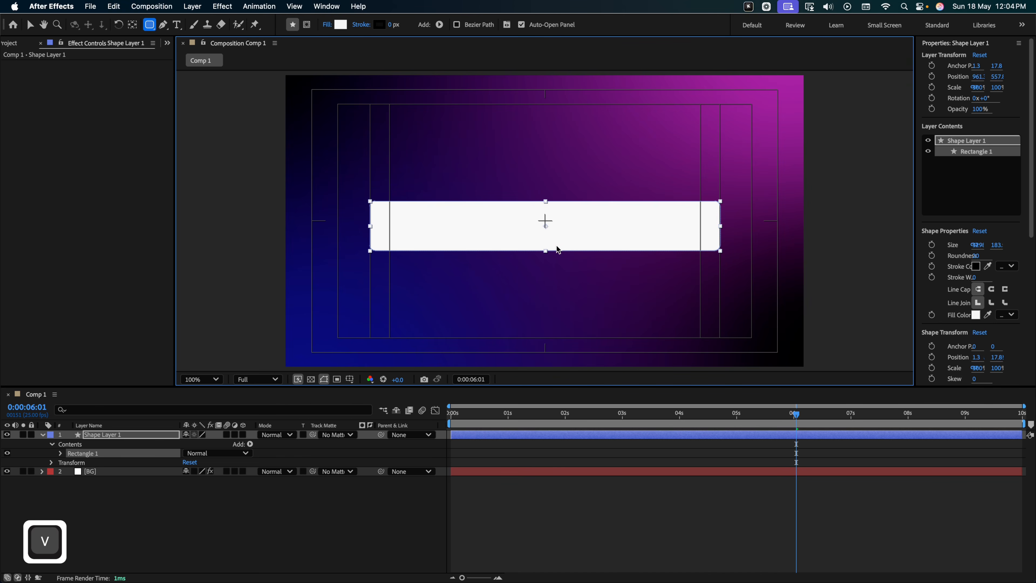
left_click_drag(572, 241, 573, 238)
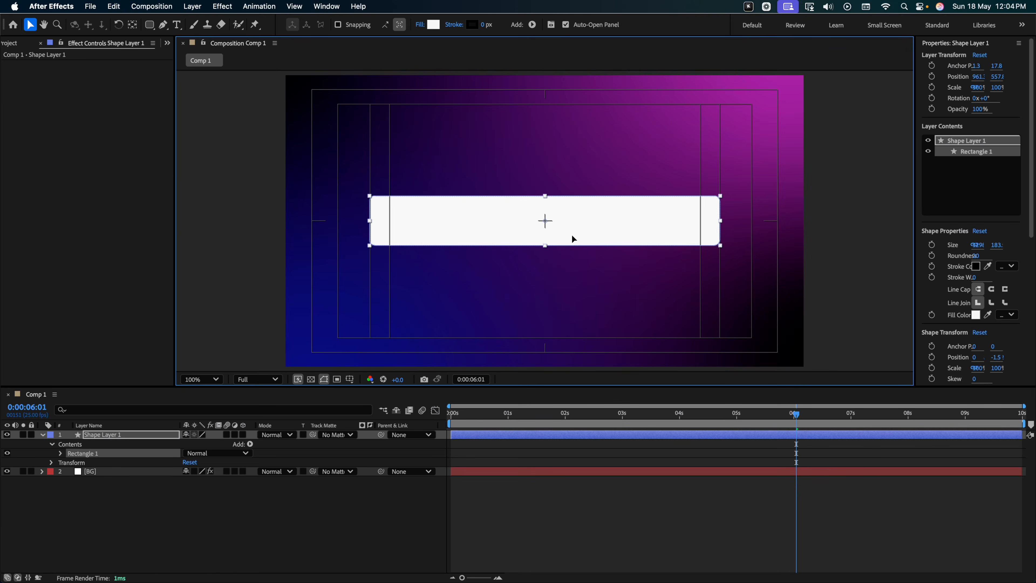
left_click(350, 379)
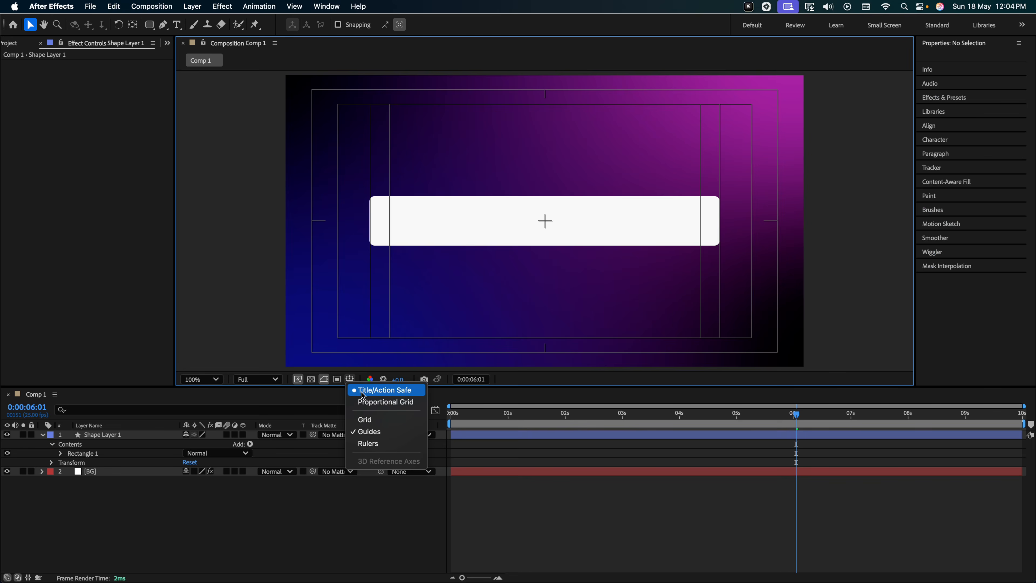
left_click(371, 390)
Step: Rename the rounded rectangle's shape layer as Dock
left_click(101, 435)
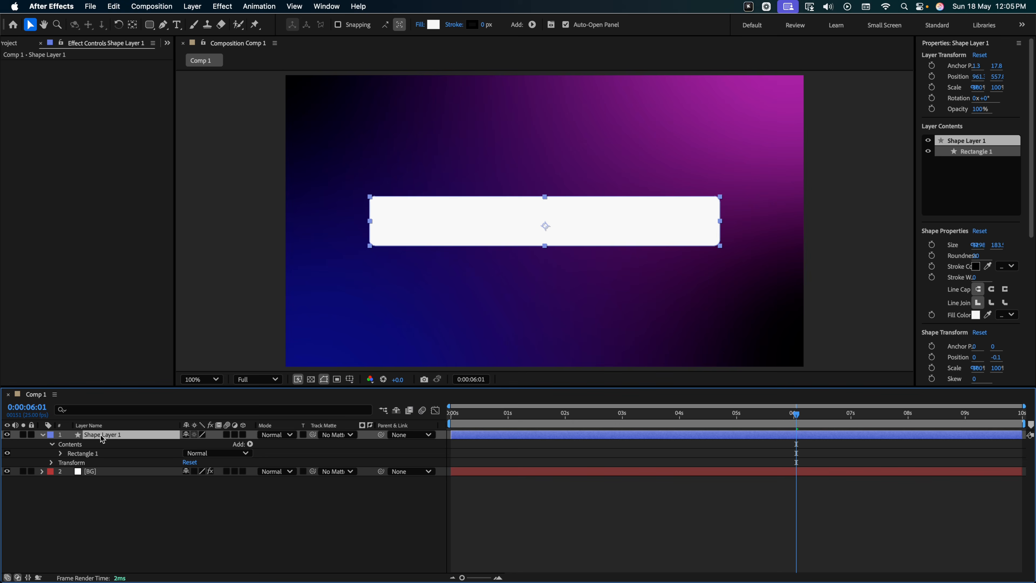
key("Return")
type("Dock")
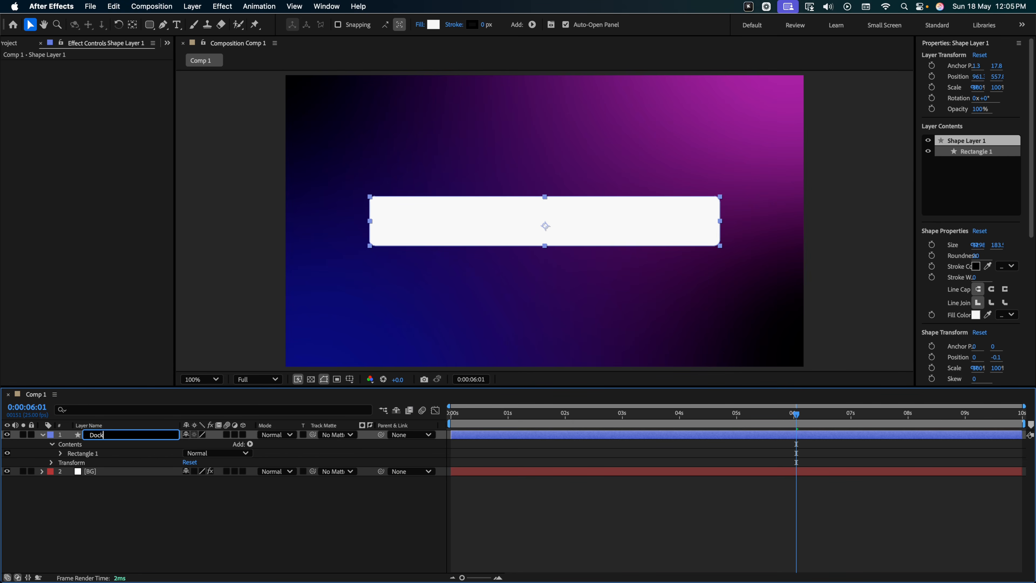
key("Return")
Step: Set the roundness of the Dock layer's rectangle path to 40
left_click(61, 454)
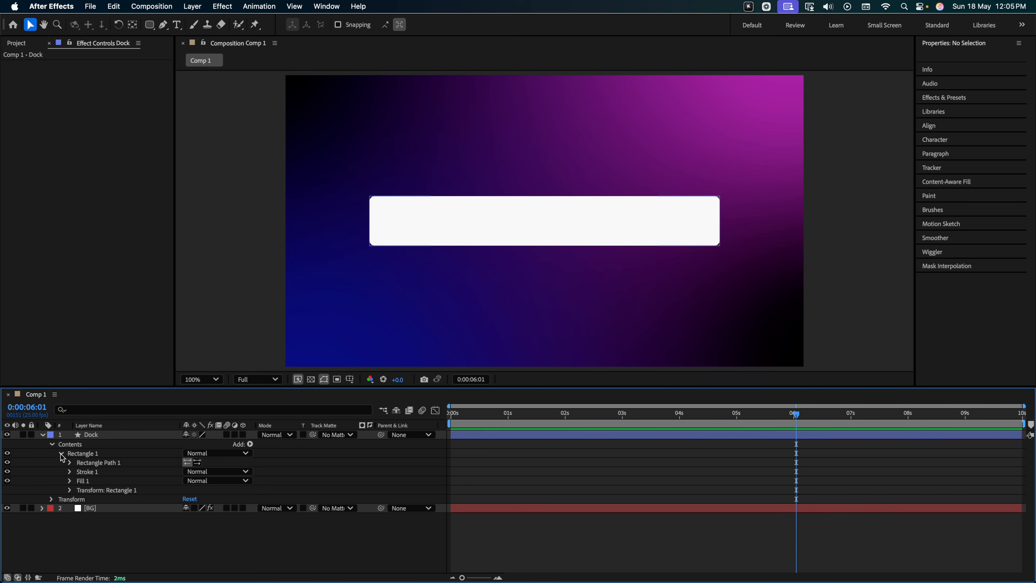
left_click(70, 463)
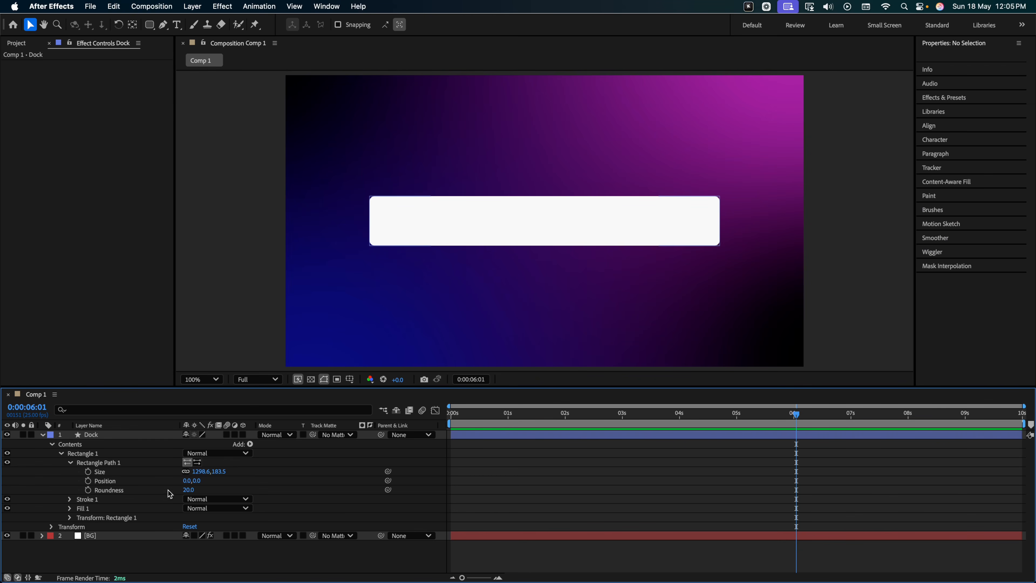
left_click(189, 491)
type("40")
key("Return")
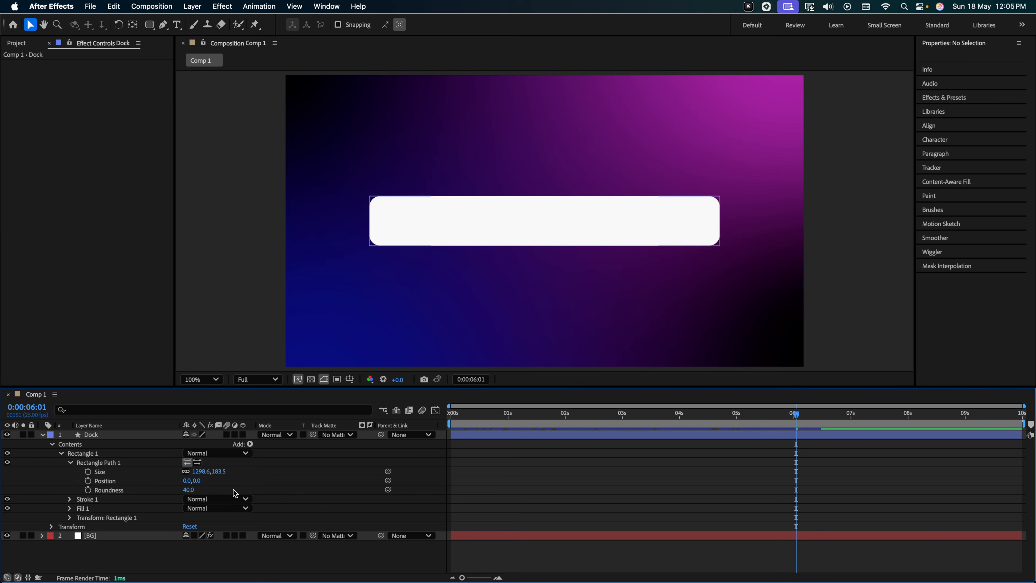
Step: Reveal the Dock layer's opacity and set it to 80%
left_click(120, 438)
key("t")
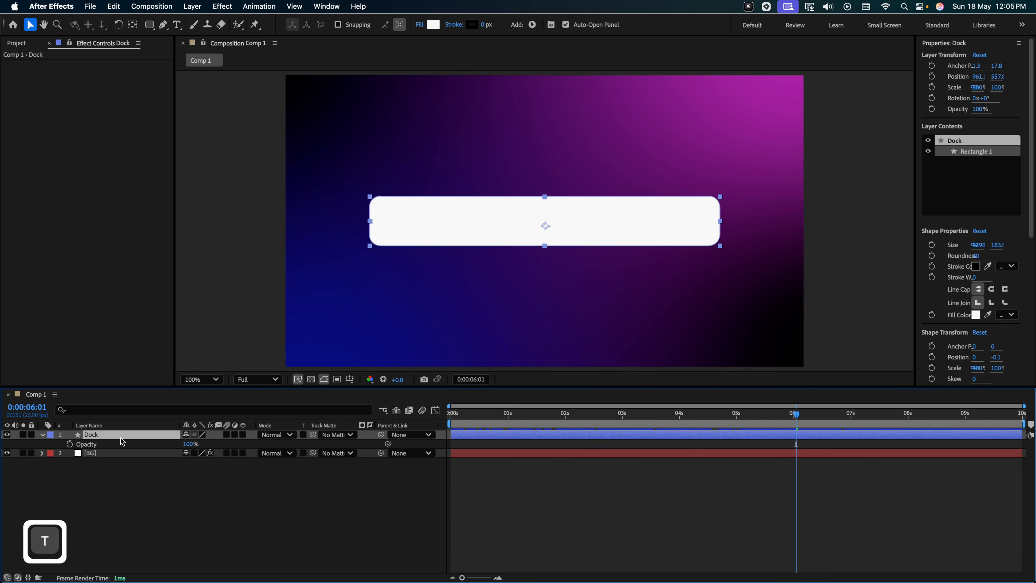
left_click(191, 445)
type("80")
left_click(201, 484)
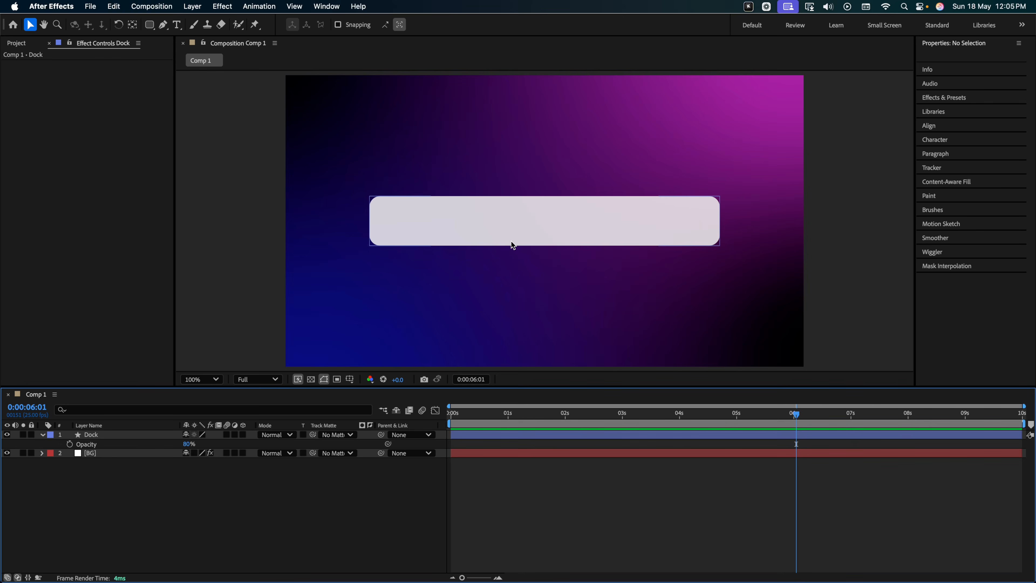
Step: Add the eight numbered app icon images, from 1. Finder.png to 8.Trash.png, to the composition above the Dock layer
left_click(15, 43)
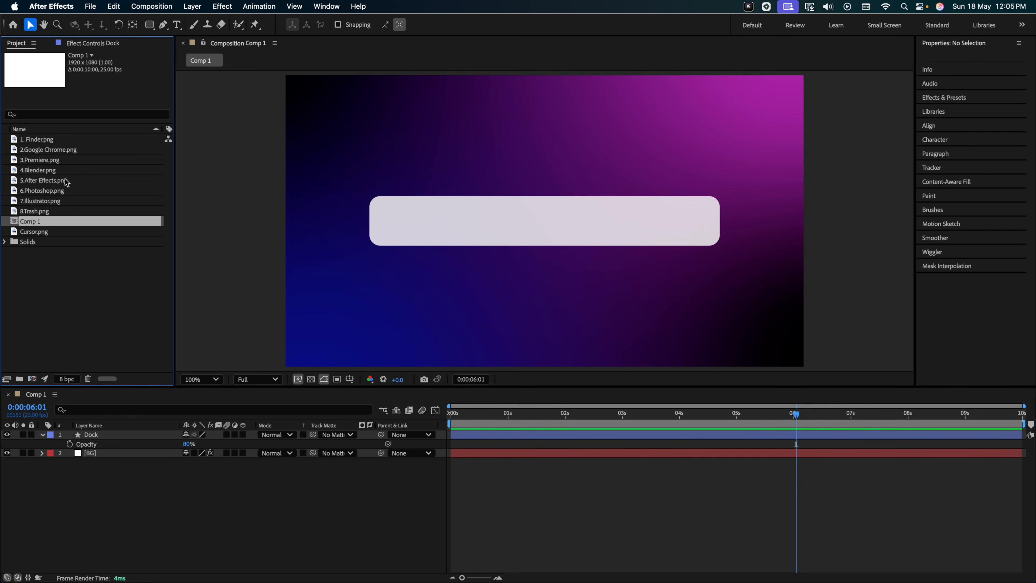
left_click(36, 144)
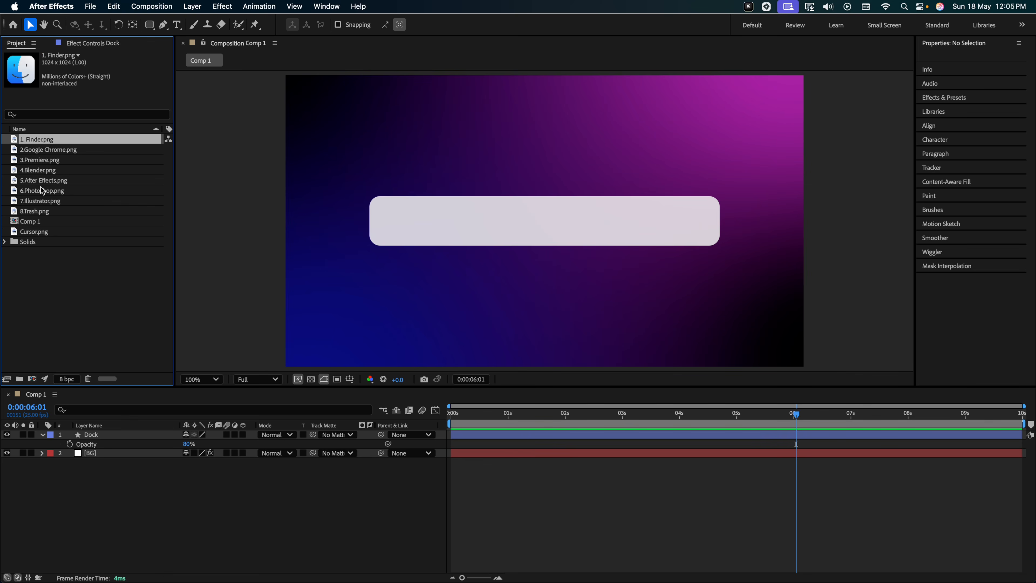
left_click(41, 212, "shift")
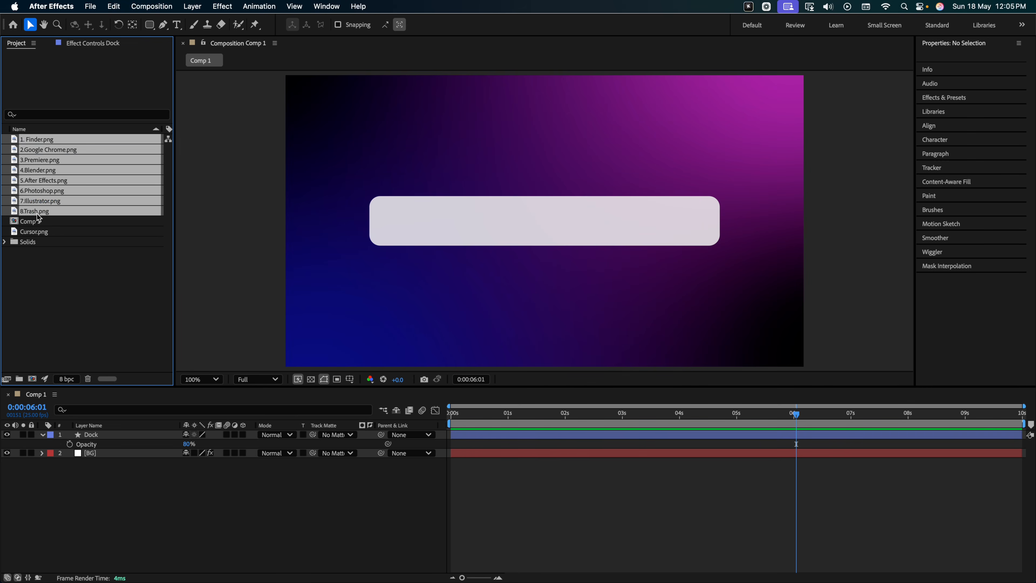
left_click_drag(41, 212, 18, 496)
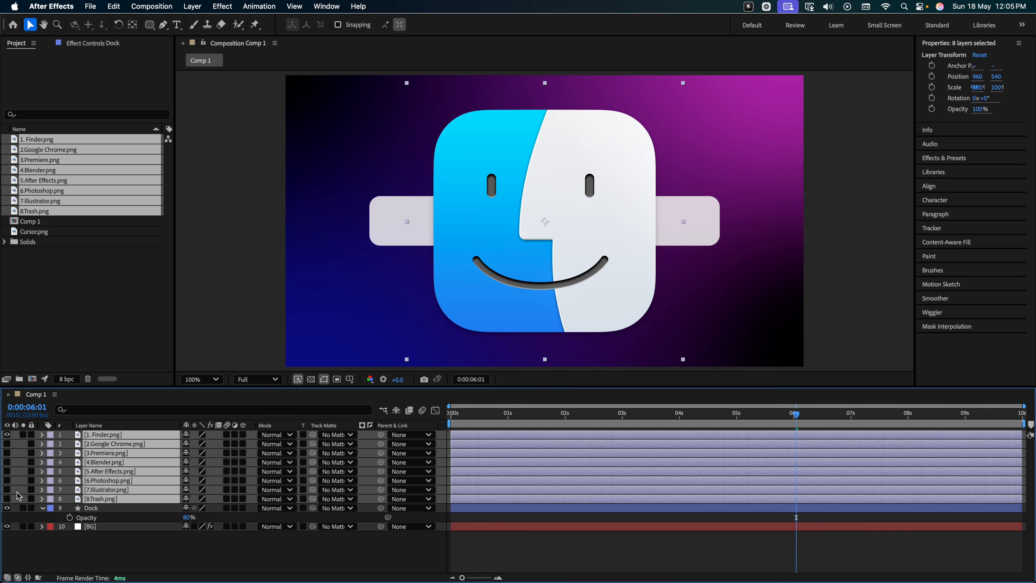
Step: Scale the Finder icon to 10% and place it inside the dock at its left end
left_click(107, 439)
key("s")
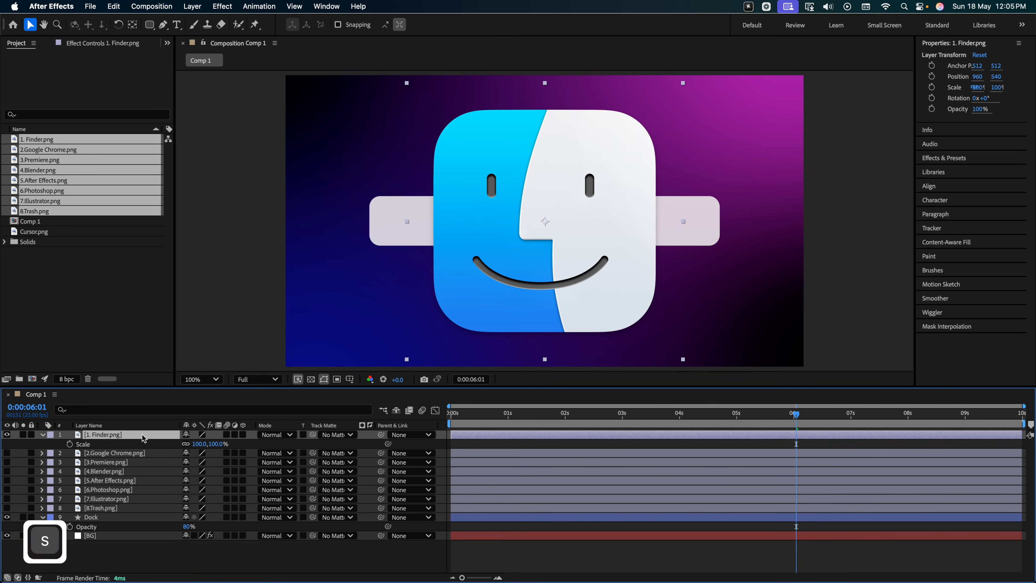
left_click(215, 444)
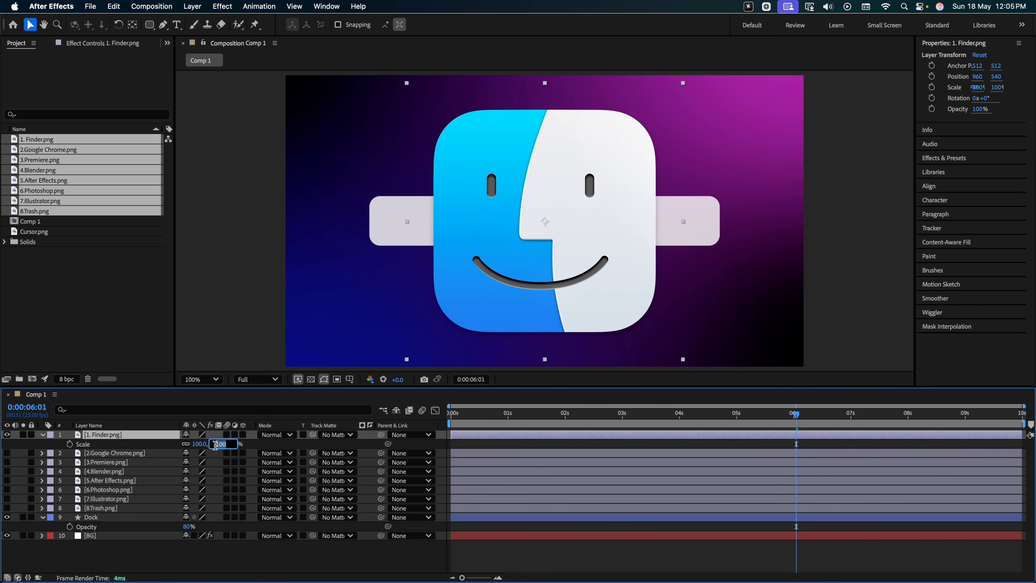
type("10")
left_click(262, 445)
left_click_drag(546, 225, 393, 225)
scroll(392, 224, "up", 1)
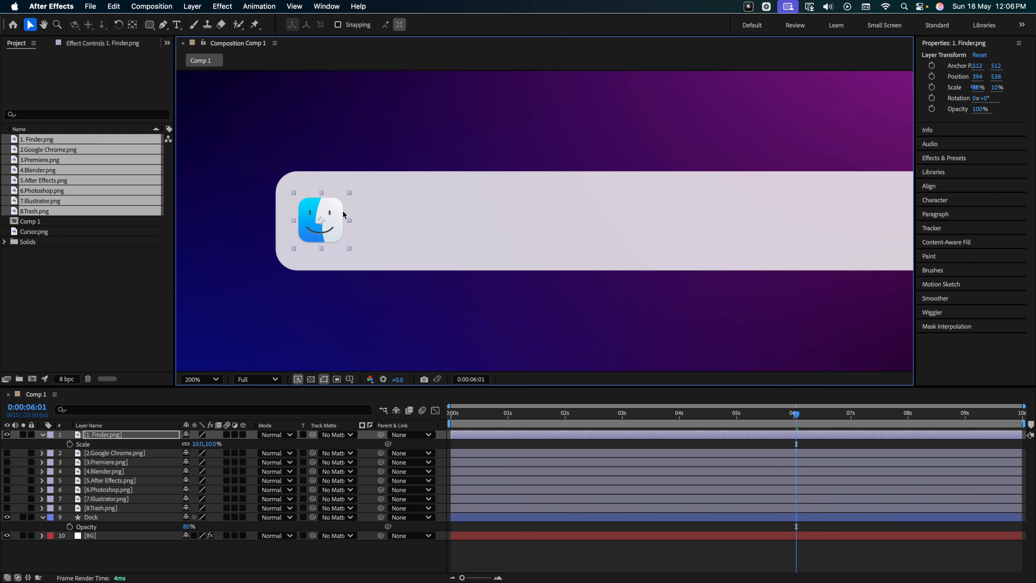
Step: Set the Finder icon's scale to 12%
left_click(212, 444)
type("12")
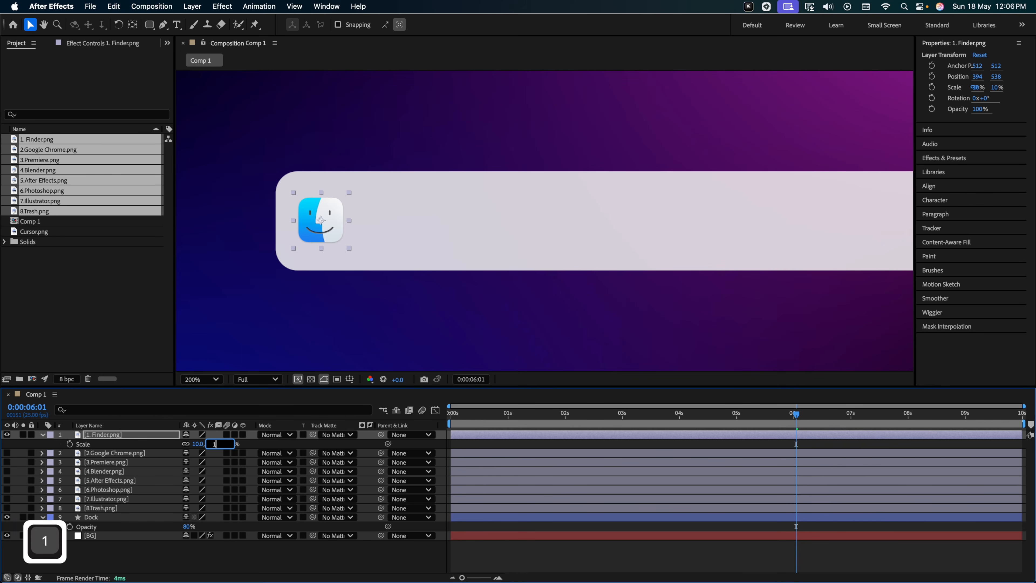
left_click(253, 447)
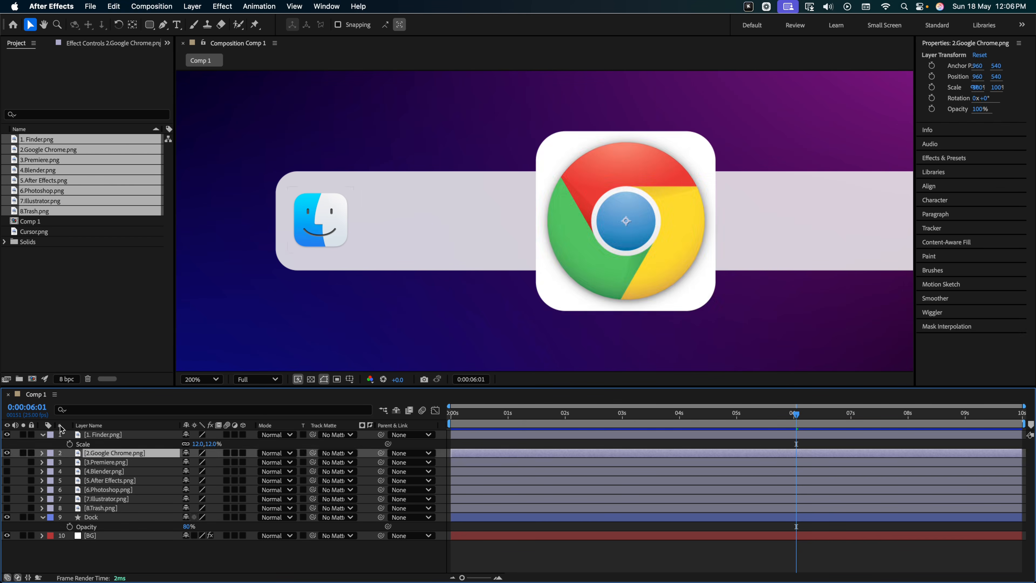
Step: Resize the remaining app icons and arrange them in a row along the dock, with the After Effects icon at 11% scale
left_click_drag(568, 294, 496, 287)
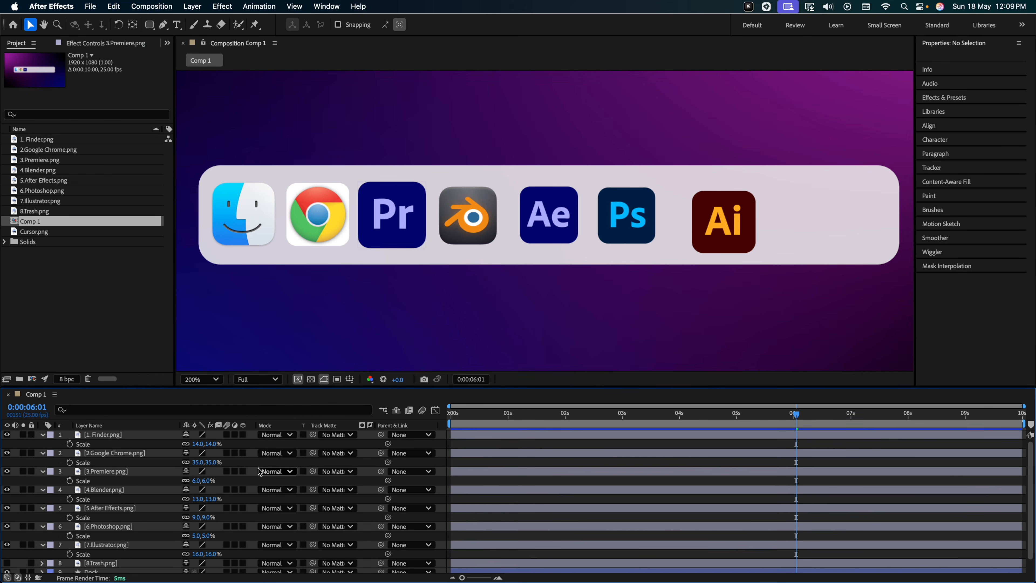
left_click(211, 516)
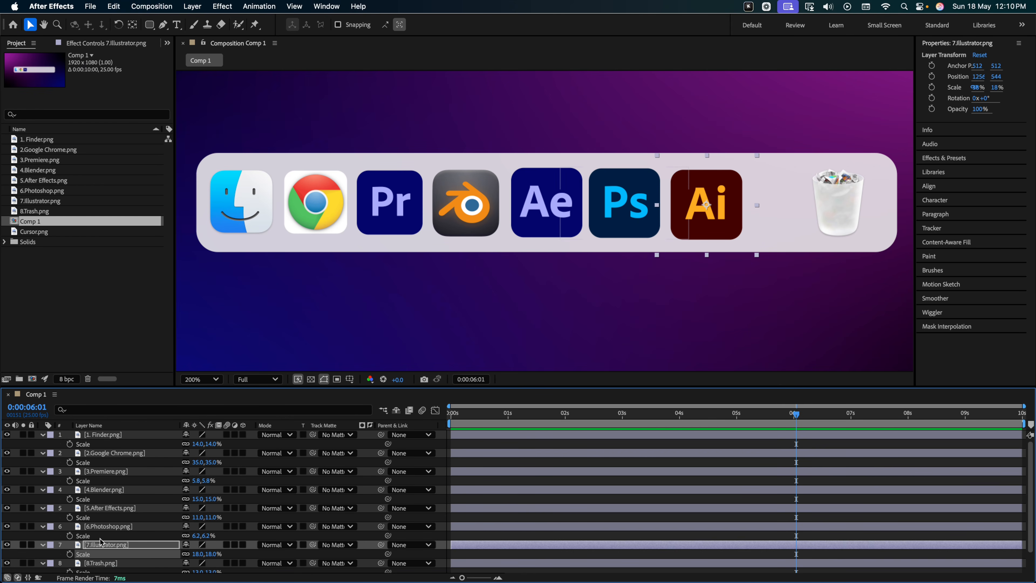
Step: Align the seven icons from Finder to Illustrator vertically to the selection and distribute them evenly in the horizontal direction
left_click(101, 544)
left_click(116, 434, "shift")
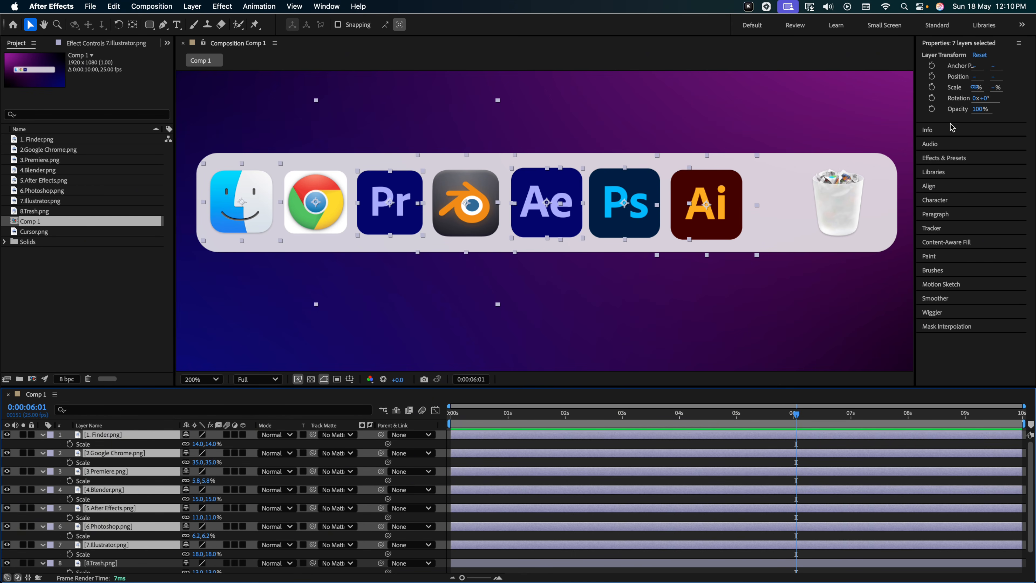
left_click(938, 188)
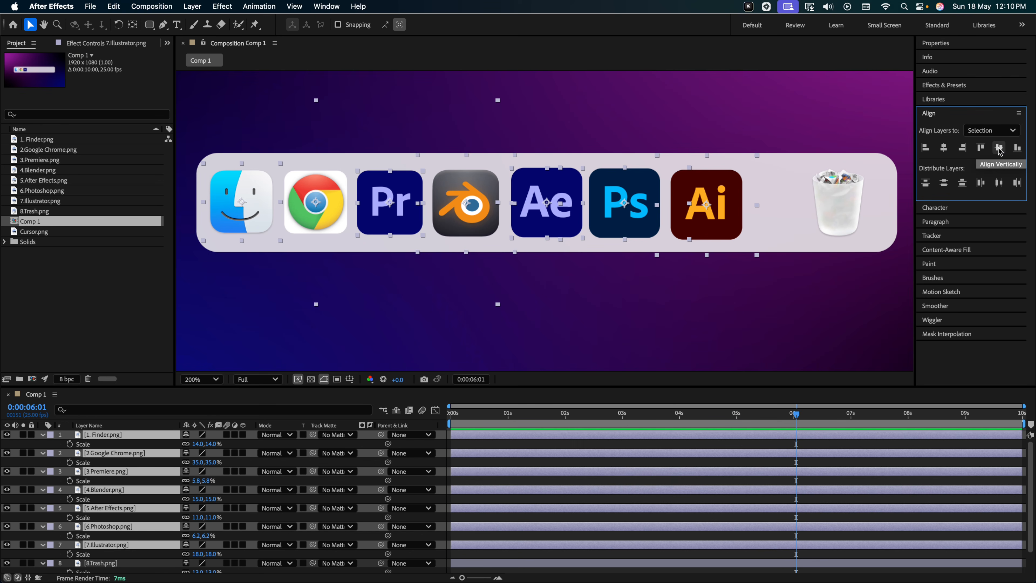
left_click(998, 148)
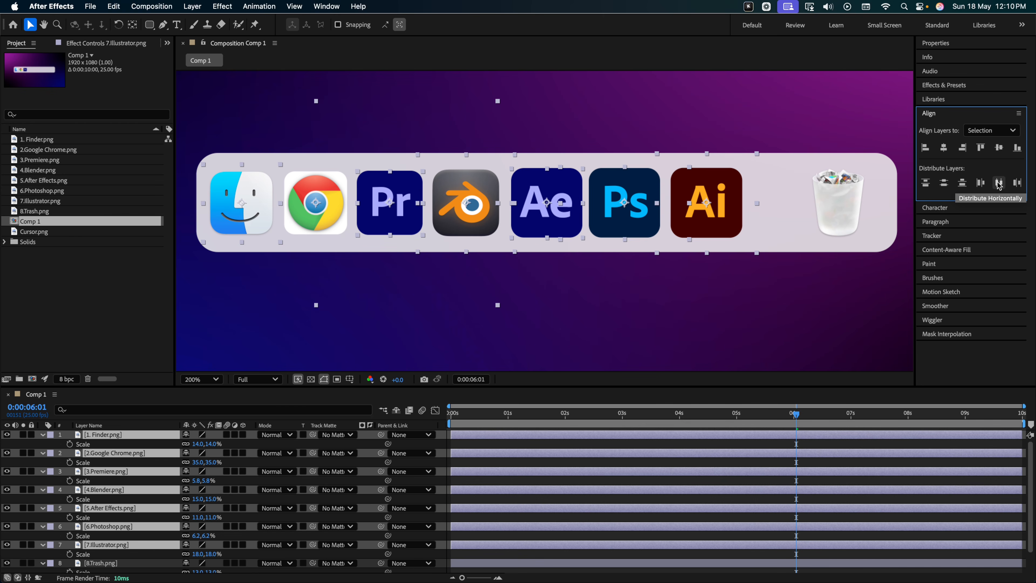
left_click(998, 183)
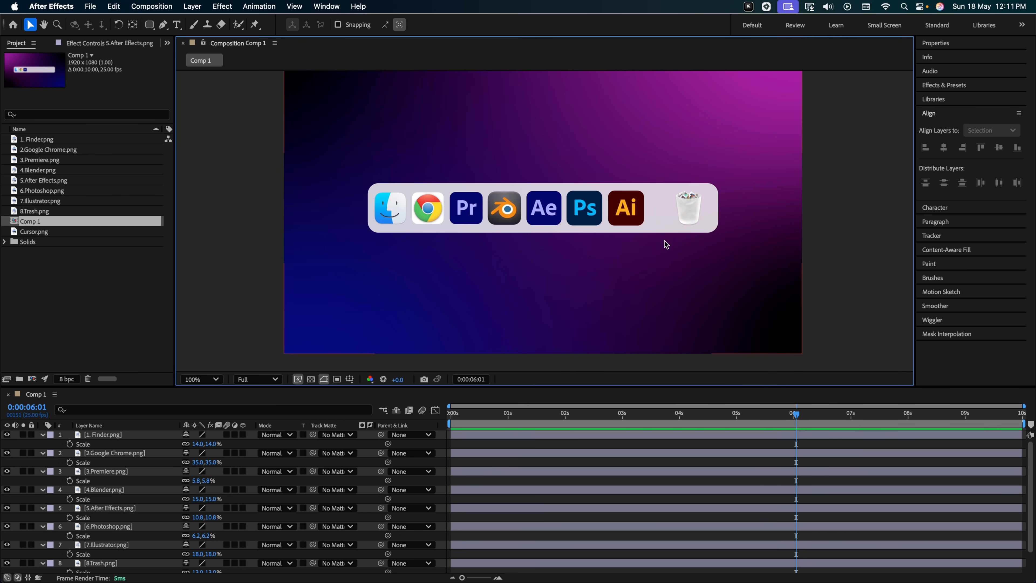
Step: Collapse the displayed properties of all layers in the timeline and deselect the layers
left_click(128, 526)
key("ctrl+a")
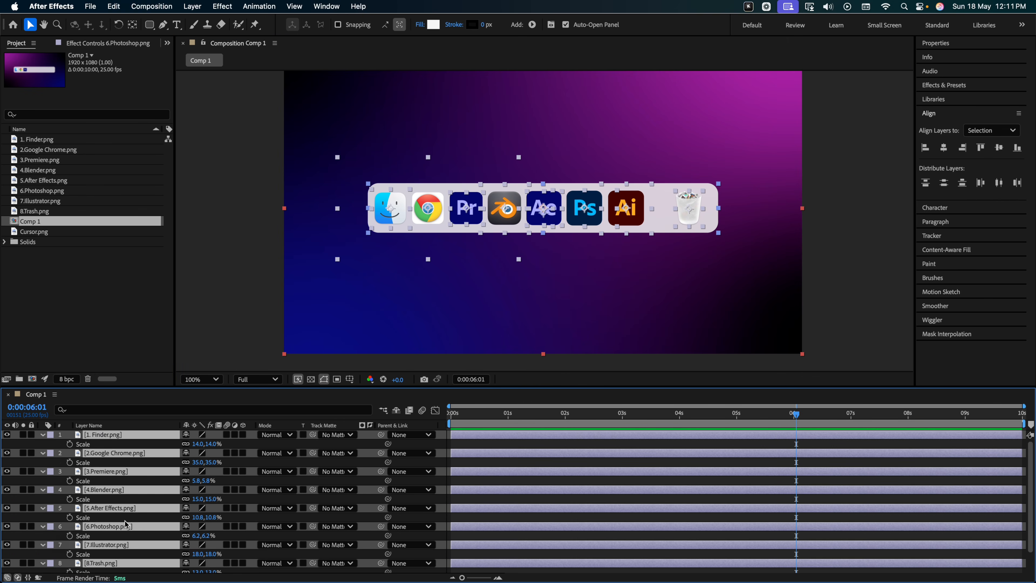
key("u")
key("u")
left_click(169, 533)
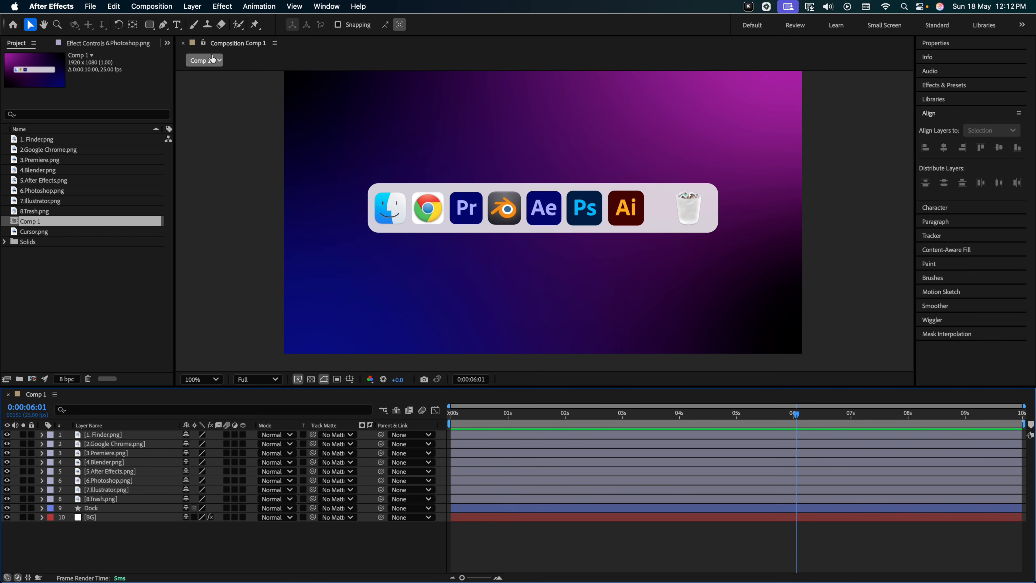
Step: Set up the Pen tool with no fill and a 3 px stroke
left_click(167, 29)
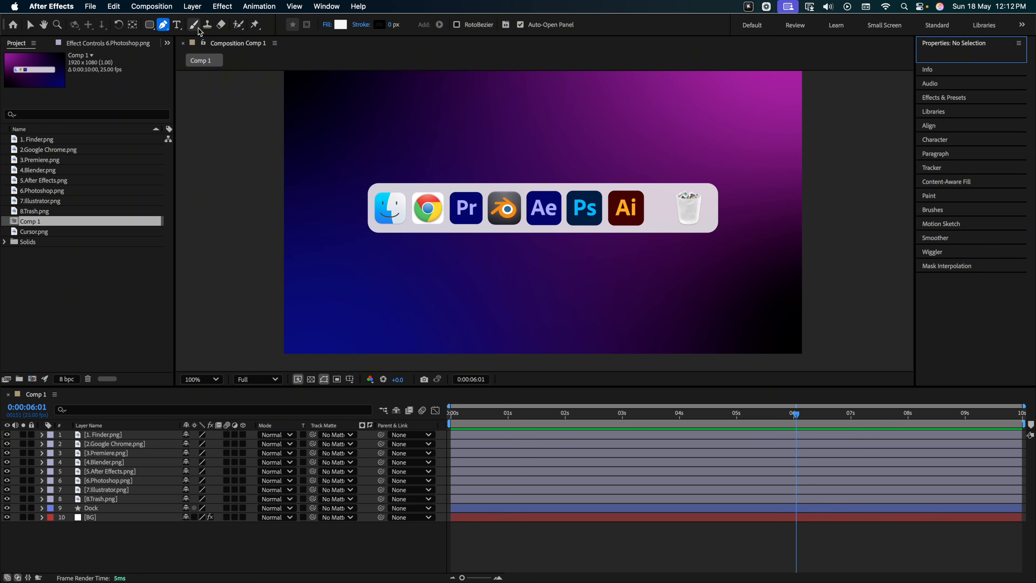
scroll(656, 215, "up", 1)
key("space")
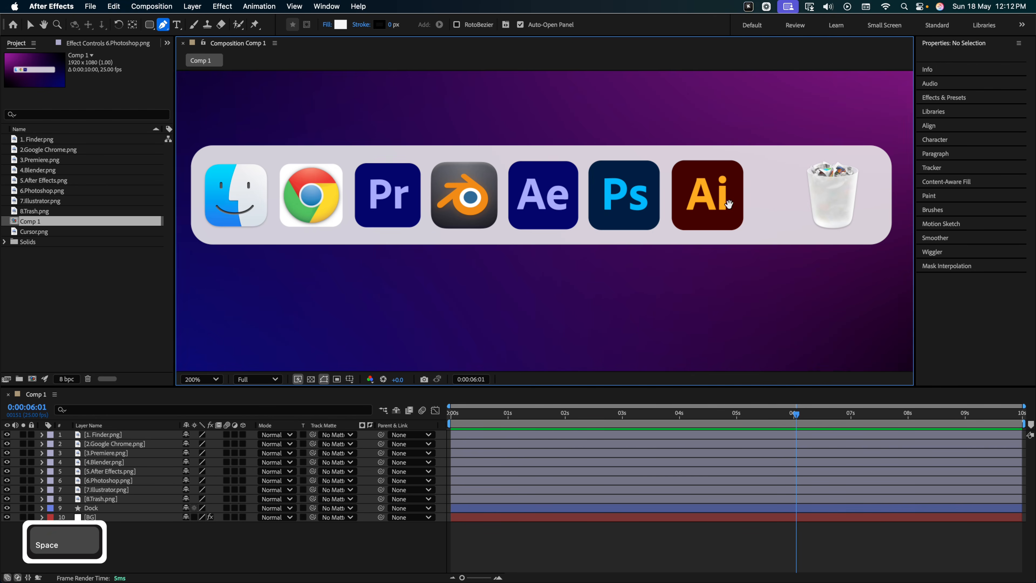
left_click_drag(729, 204, 562, 218)
left_click(326, 24)
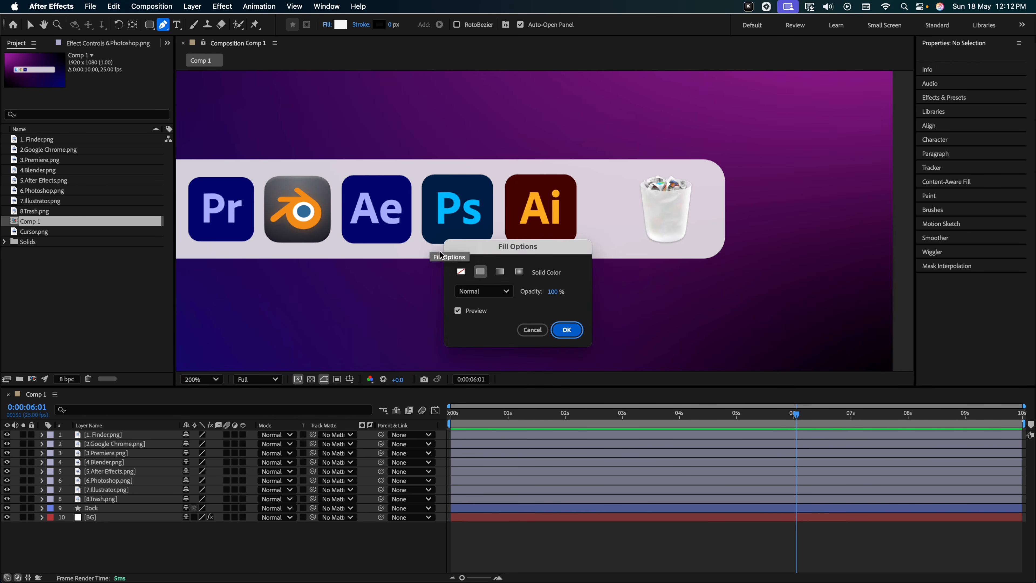
left_click(461, 271)
left_click(567, 330)
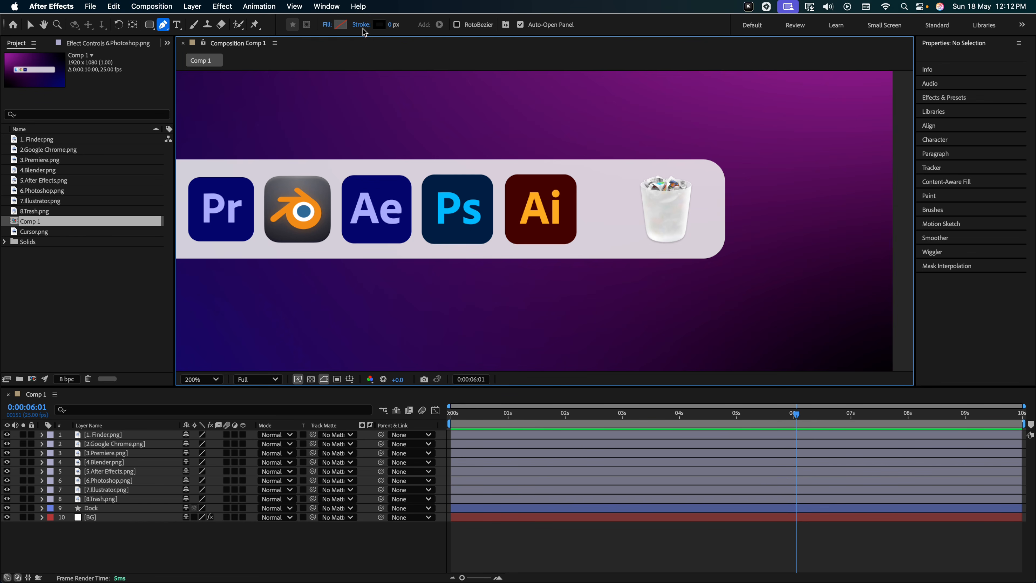
left_click(392, 26)
type("3")
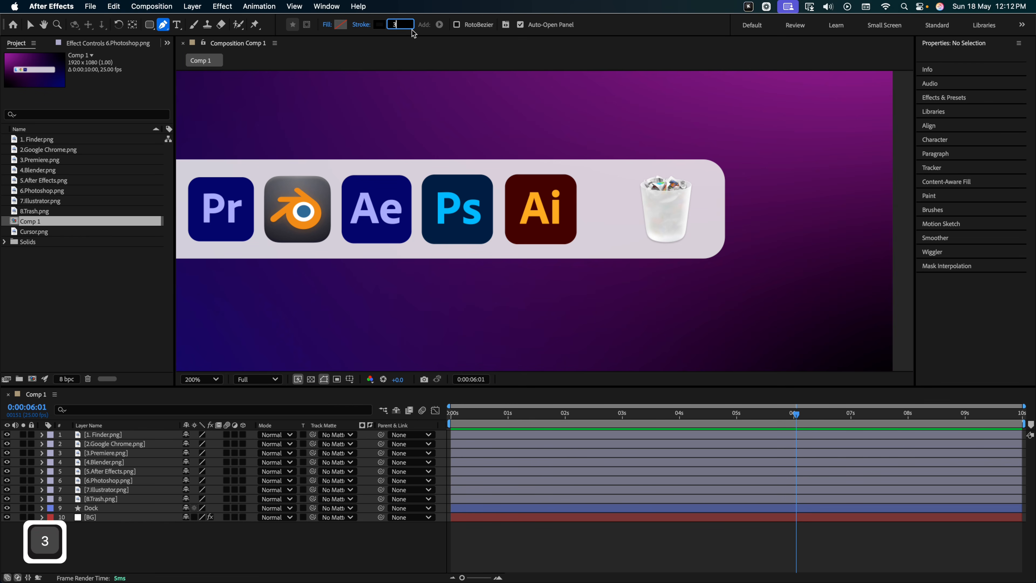
Step: Draw a straight vertical divider line on the dock between the Illustrator and Trash icons
left_click(611, 172)
key("shift")
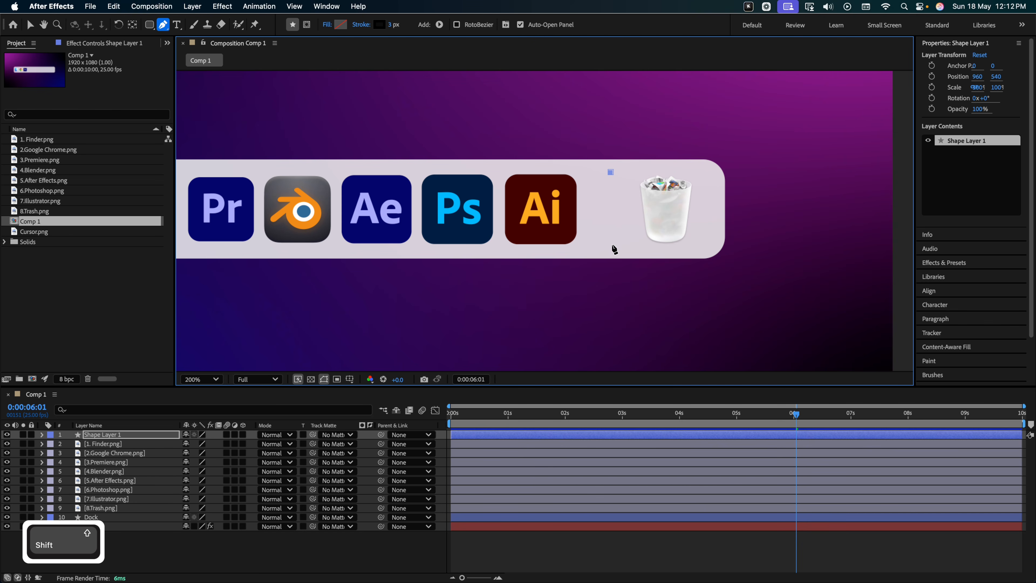
left_click(610, 240, "shift")
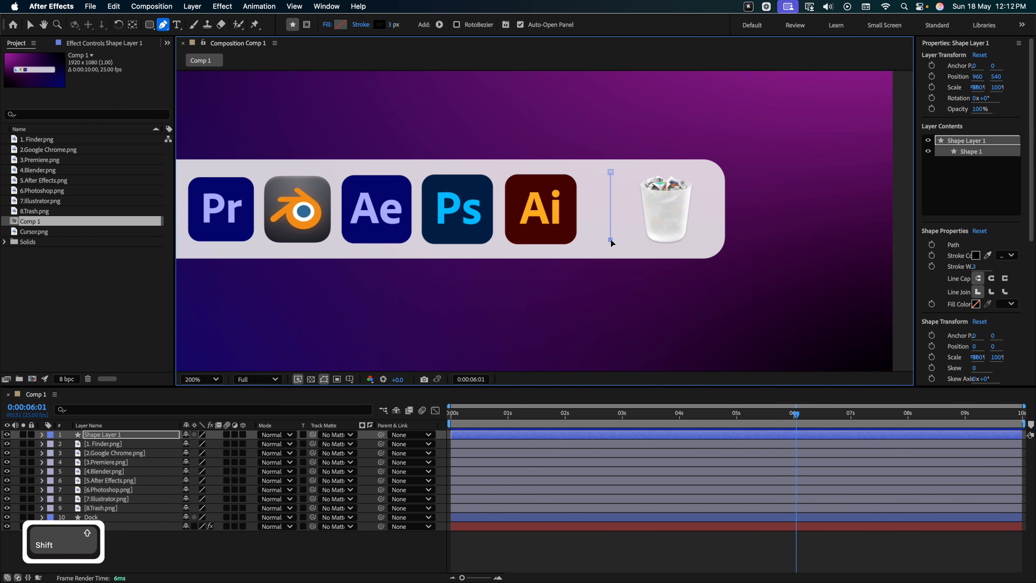
left_click_drag(610, 238, 611, 242)
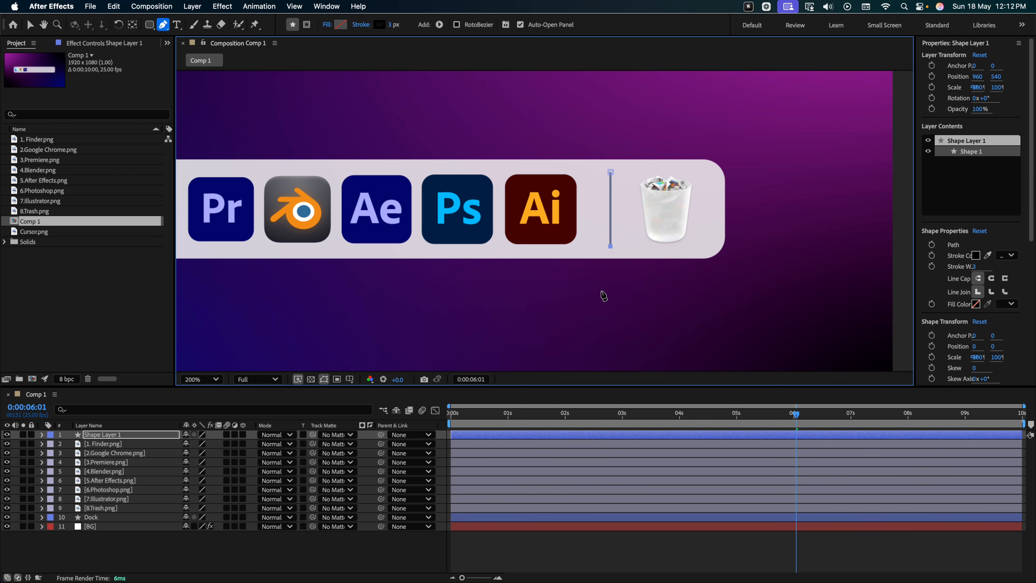
key("v")
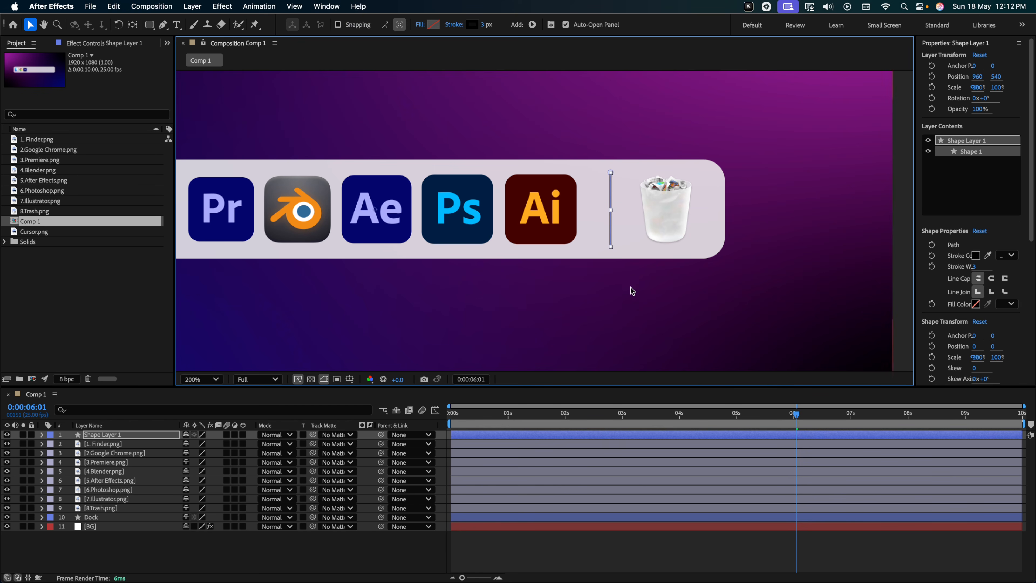
left_click(528, 345)
key("comma")
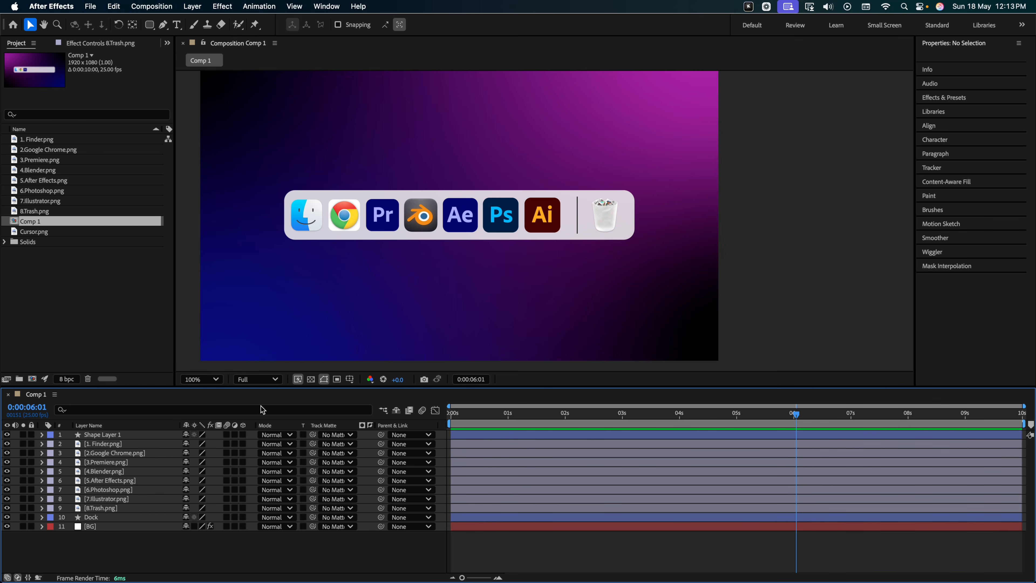
Step: Nudge all eight icon layers from Finder to Trash slightly upward within the dock
left_click(100, 444)
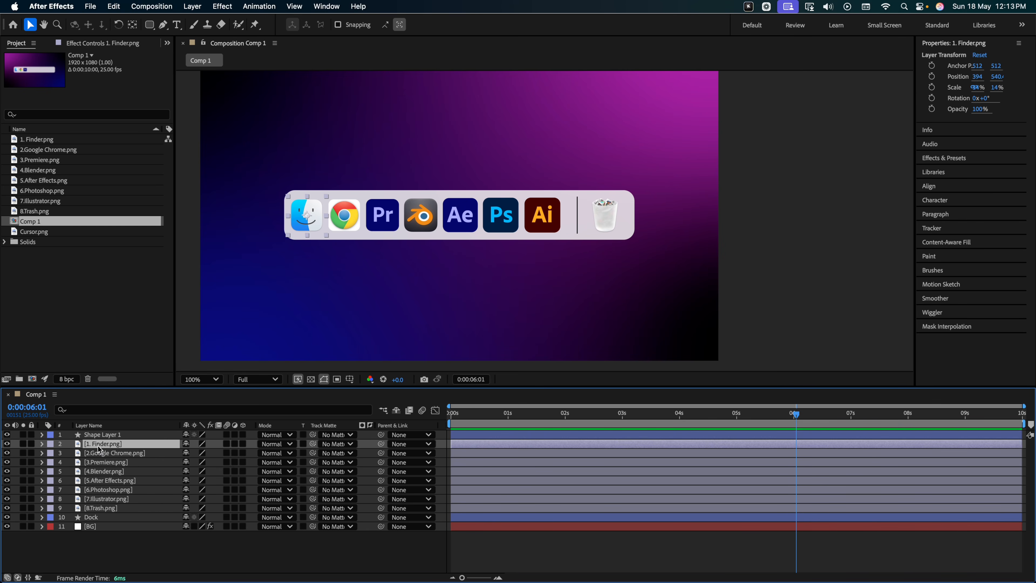
left_click(104, 510, "shift")
key("Up")
key("Up")
key("Up")
key("Up")
key("Up")
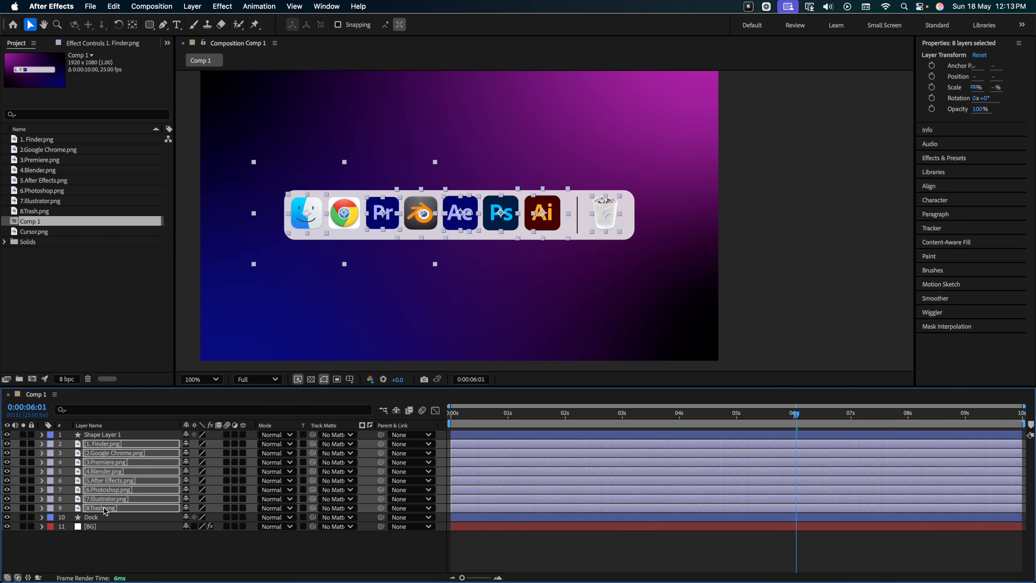
left_click(289, 324)
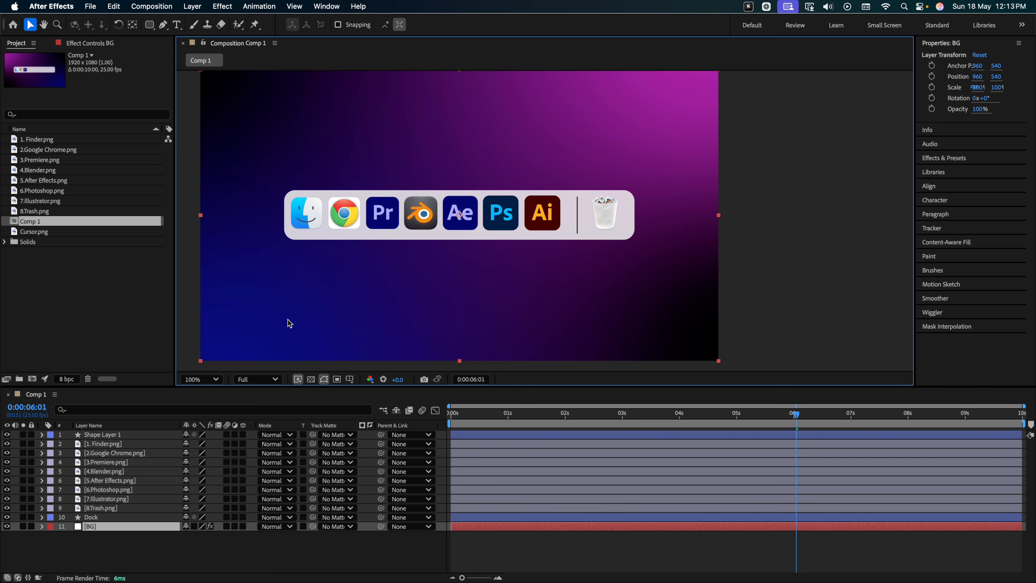
Step: Add a text layer containing a bullet "•" just below the Google Chrome icon
key("super+t")
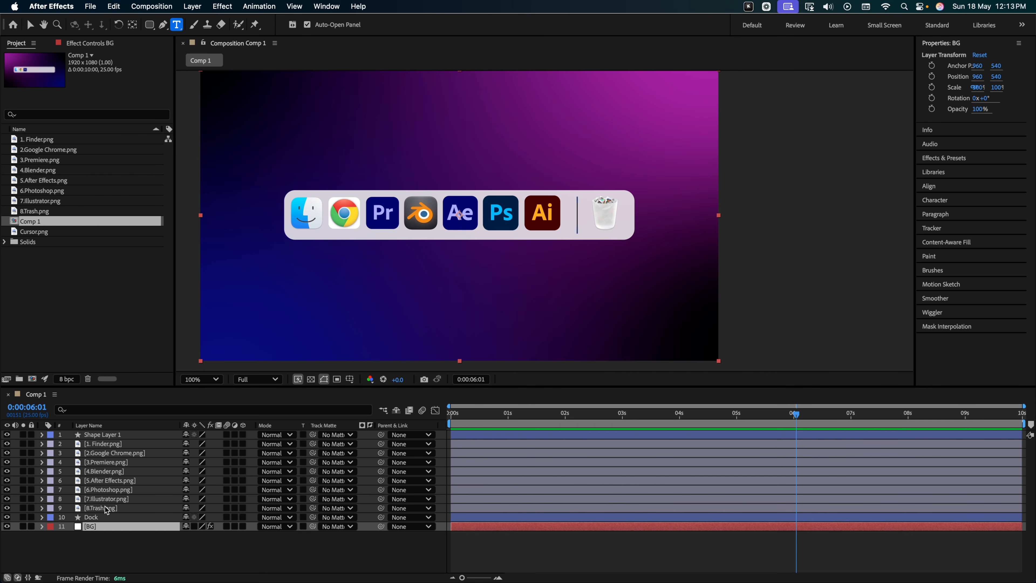
left_click(126, 549)
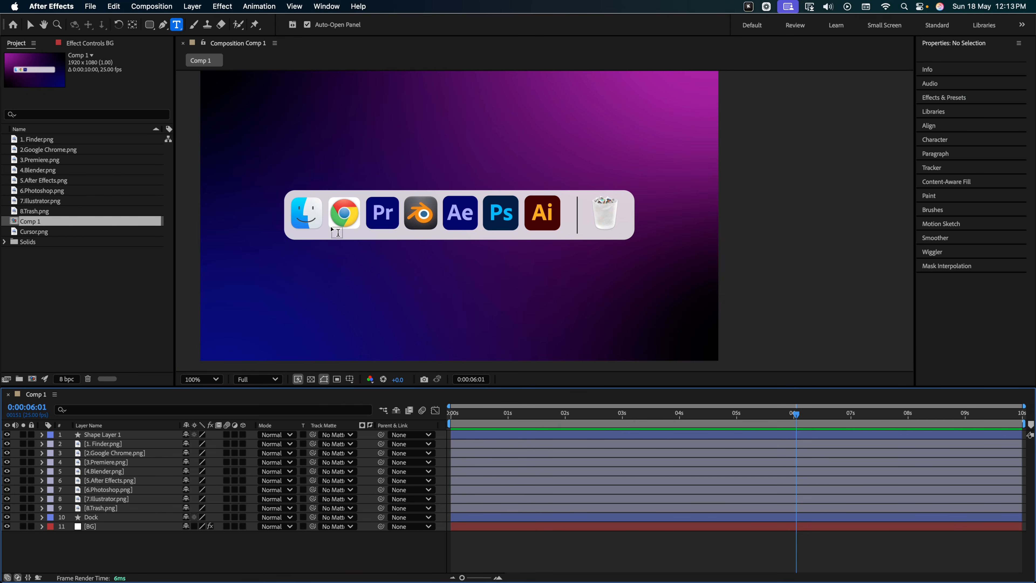
key("period")
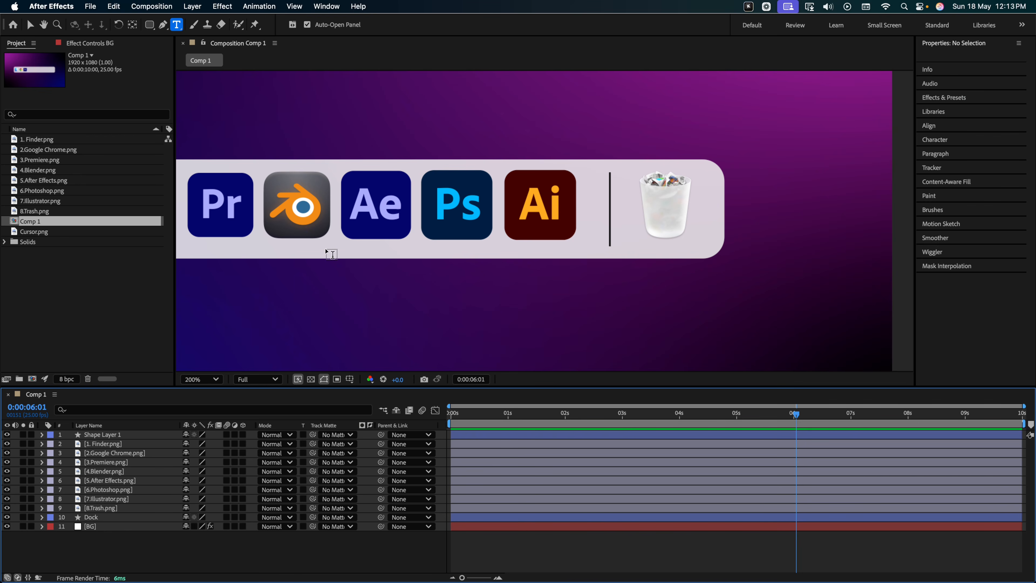
left_click_drag(324, 252, 497, 248)
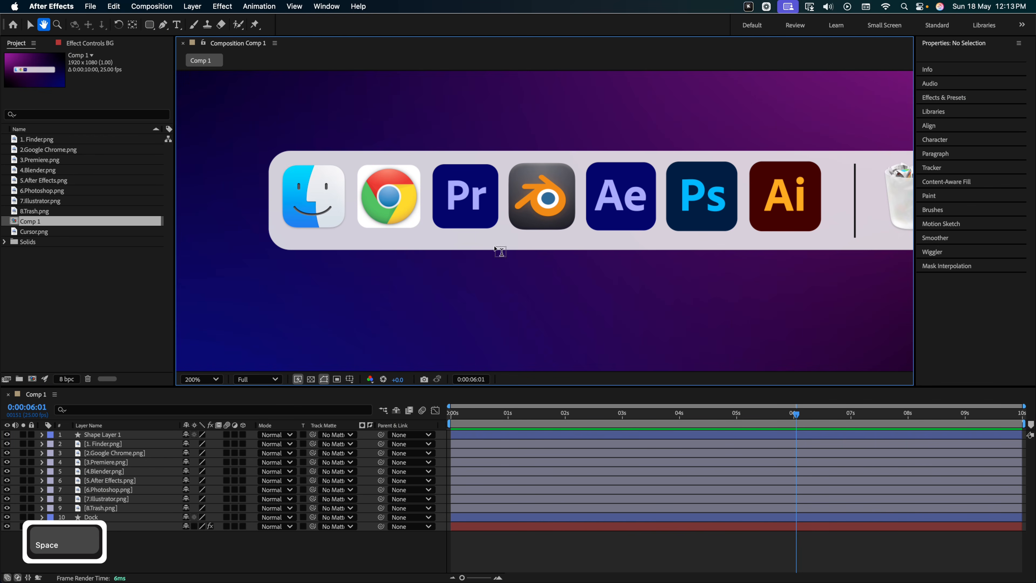
left_click(383, 236)
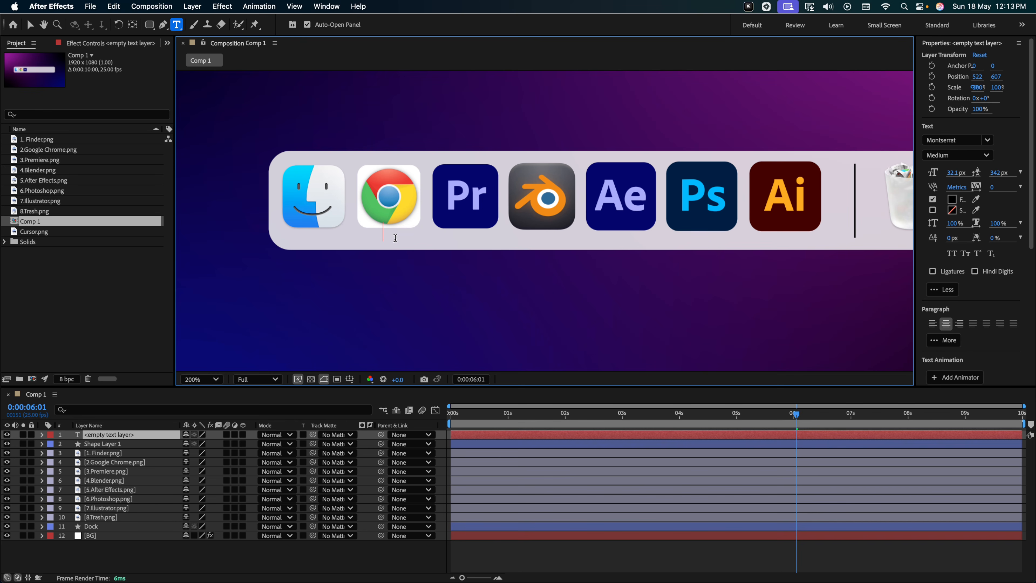
type("•")
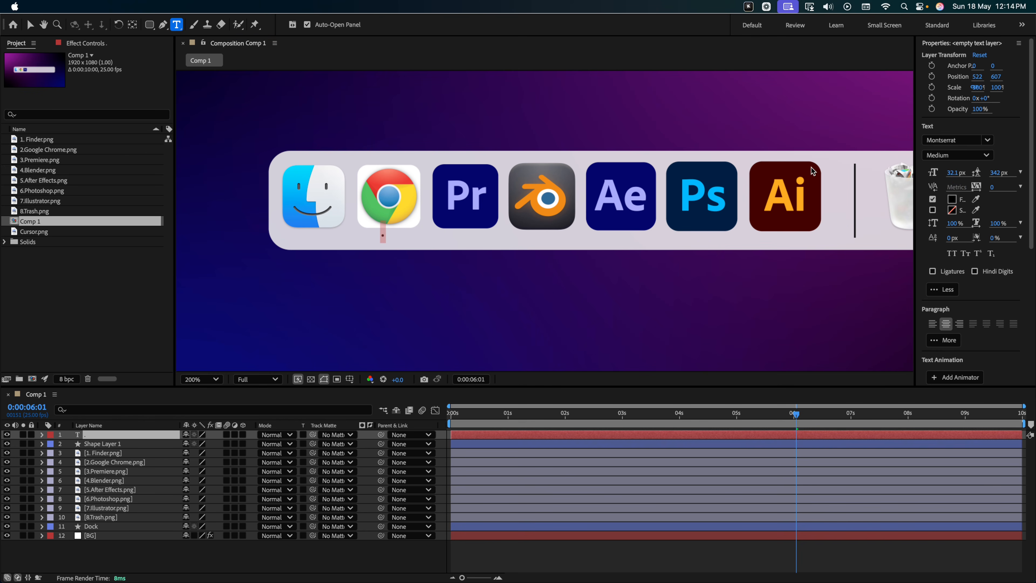
Step: Enlarge the bullet's font size to 100.1 px and centre the dot beneath the Google Chrome icon
left_click(952, 175)
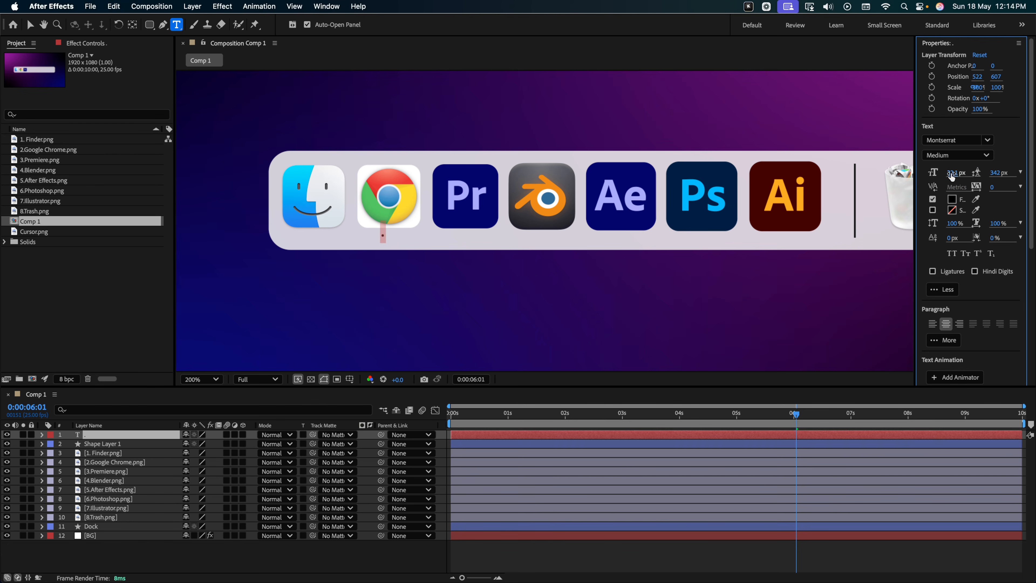
left_click_drag(951, 173, 996, 180)
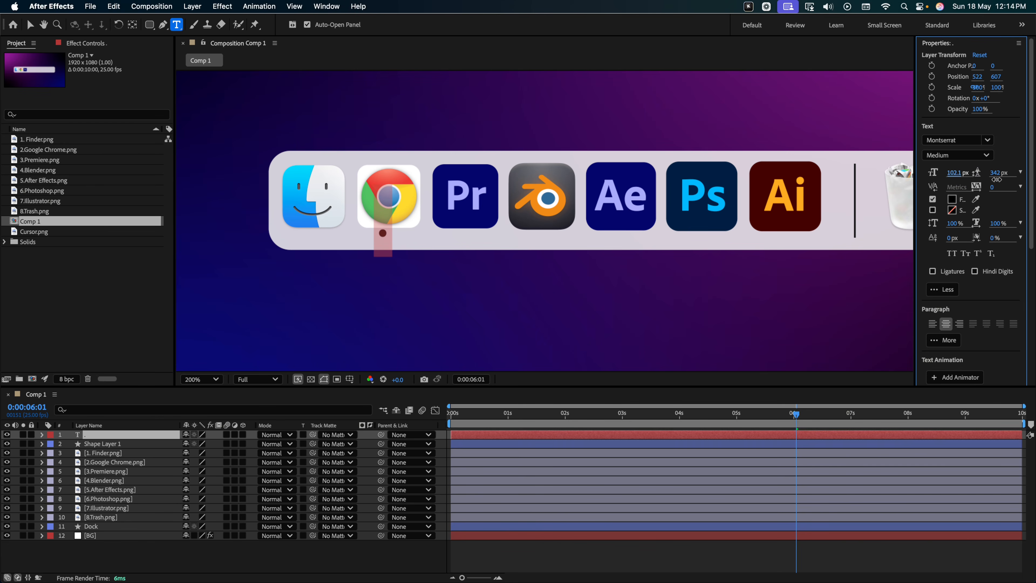
left_click_drag(996, 180, 995, 179)
key("v")
left_click_drag(379, 233, 387, 239)
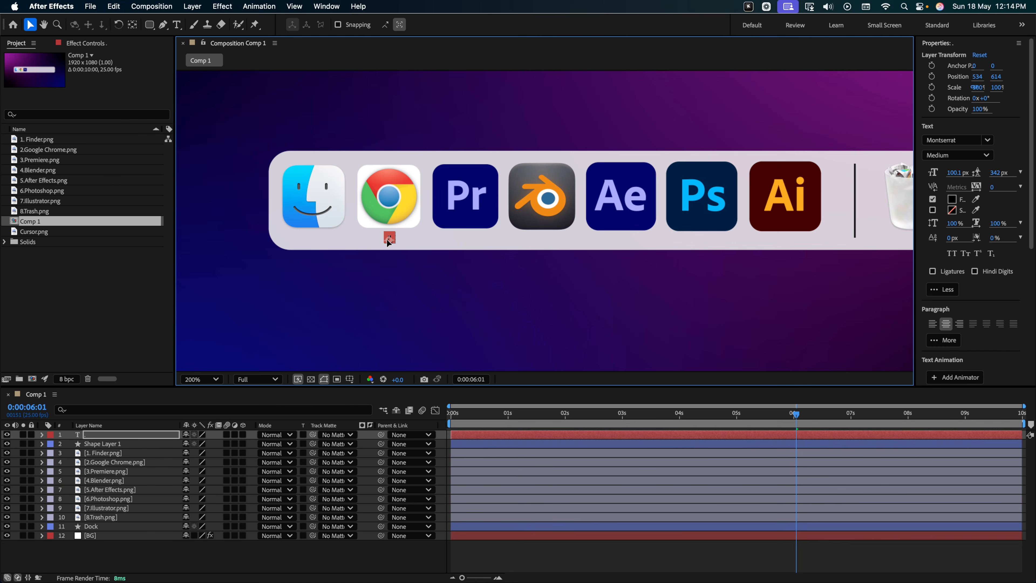
left_click(430, 287)
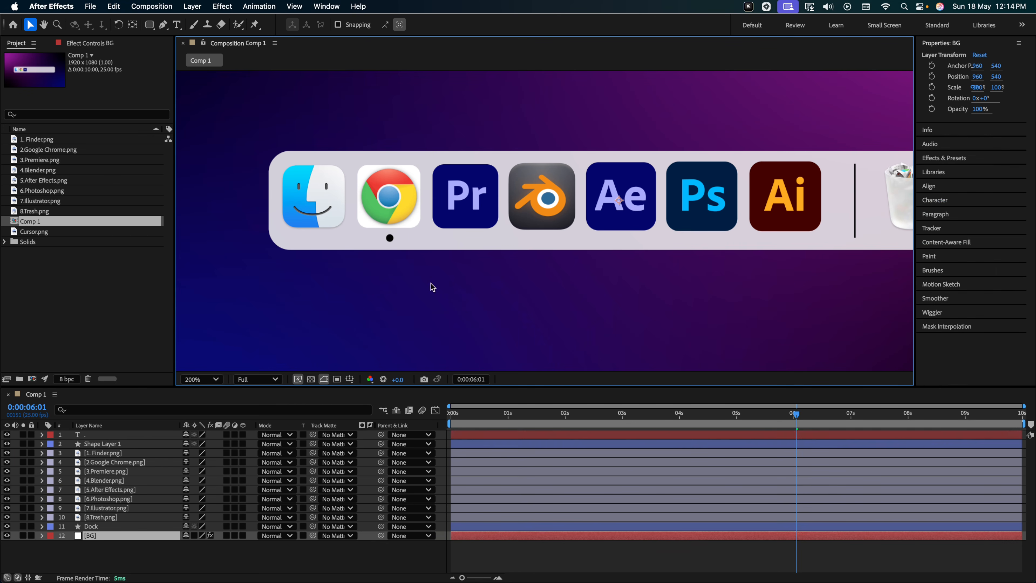
Step: Duplicate the dot text layer three times
left_click(106, 430)
key("super")
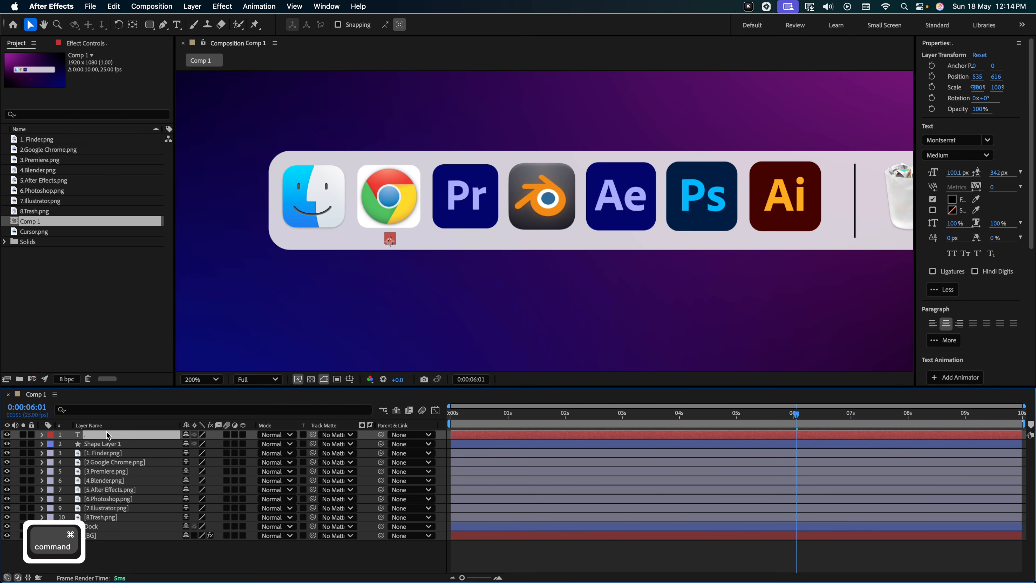
key("super+d")
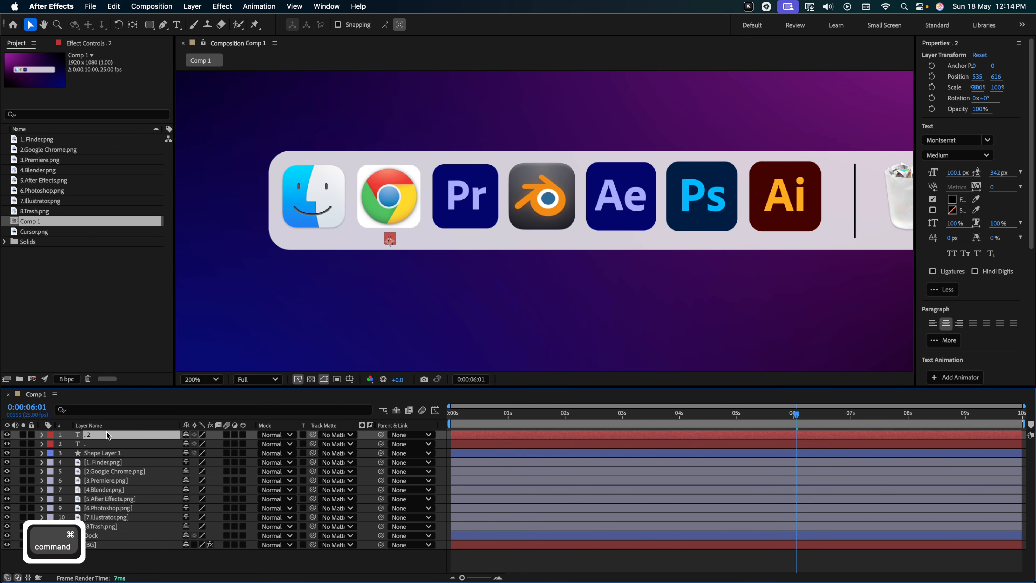
key("super+d")
key("super+d")
Step: Place the three duplicated dots beneath the After Effects, Photoshop and Illustrator icons, one under each
left_click(106, 462)
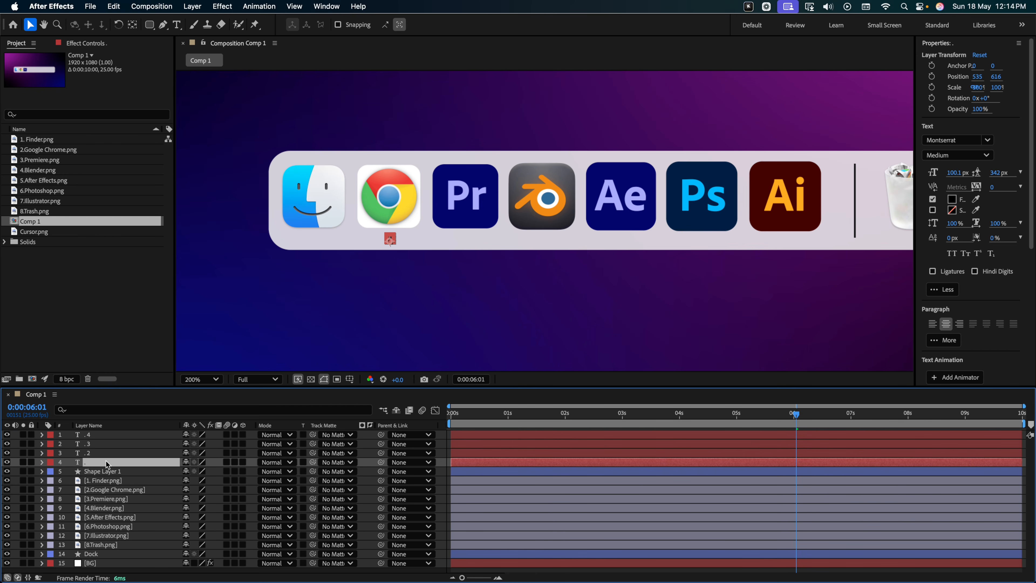
left_click(102, 450)
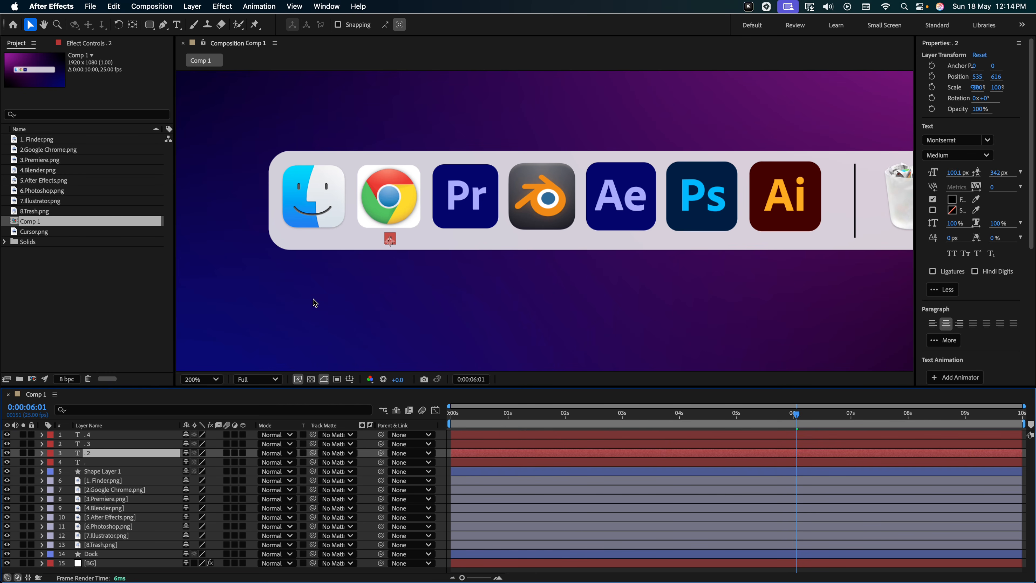
left_click_drag(389, 244, 624, 241)
left_click(102, 443)
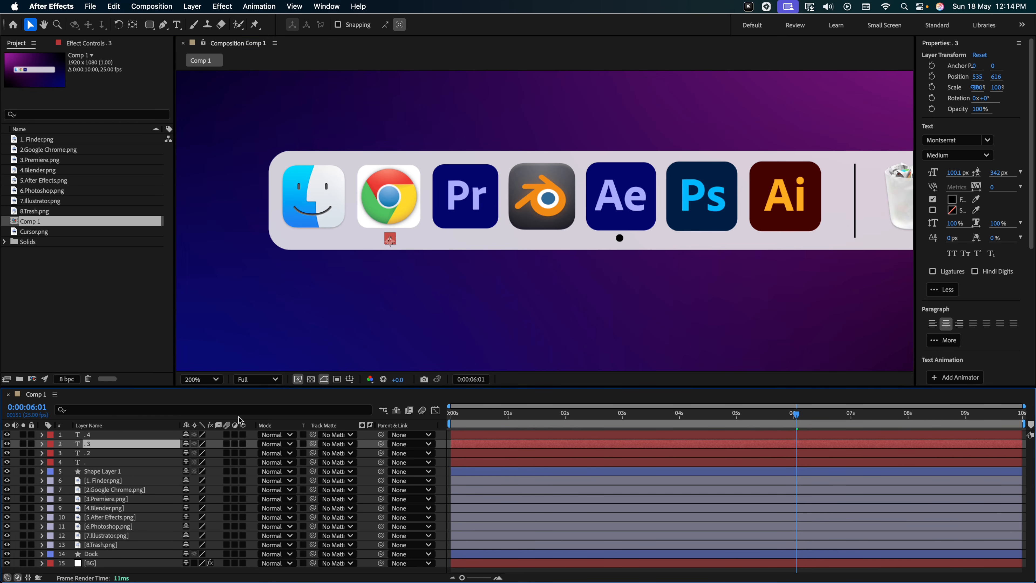
left_click_drag(390, 247, 702, 245)
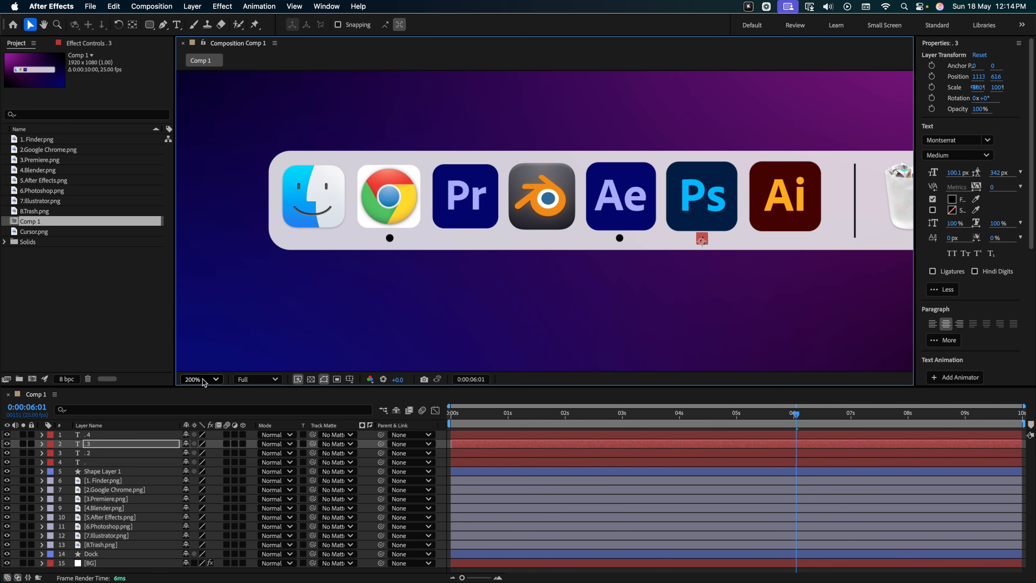
left_click(94, 434)
left_click_drag(390, 245, 785, 239)
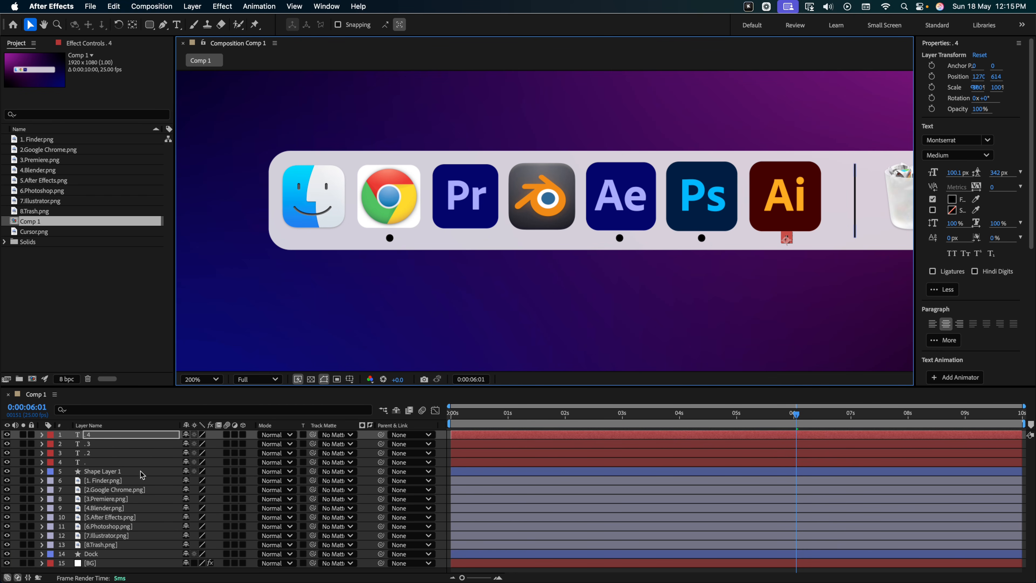
Step: Align the four dot layers vertically by their centres, relative to the selection
left_click(117, 462, "shift")
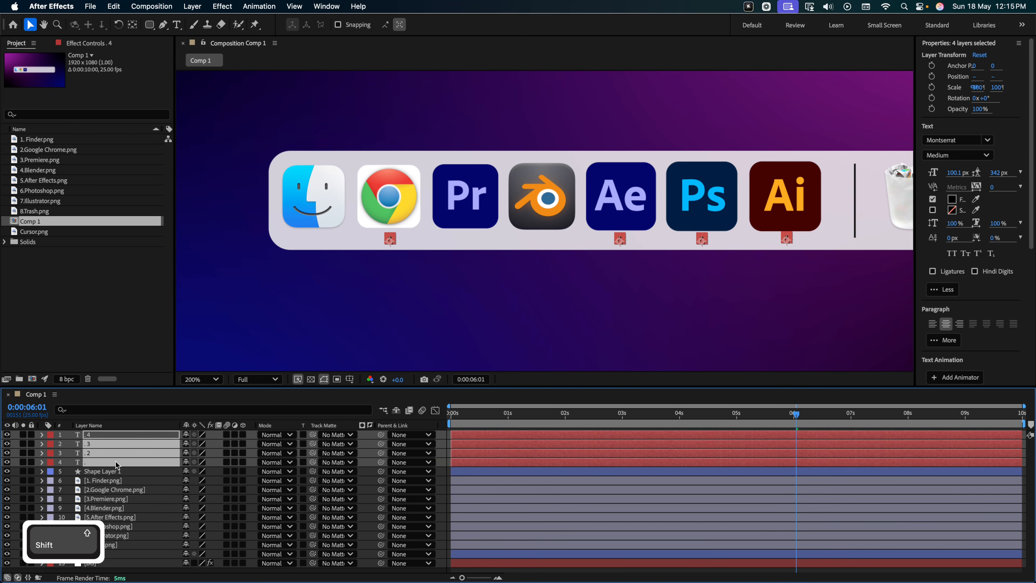
scroll(948, 287, "down", 4)
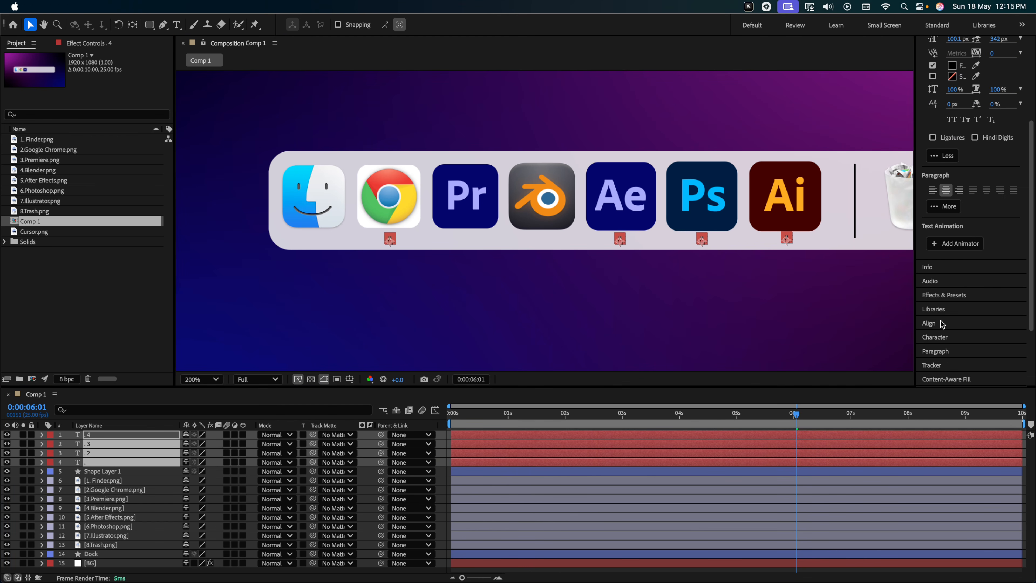
left_click(929, 324)
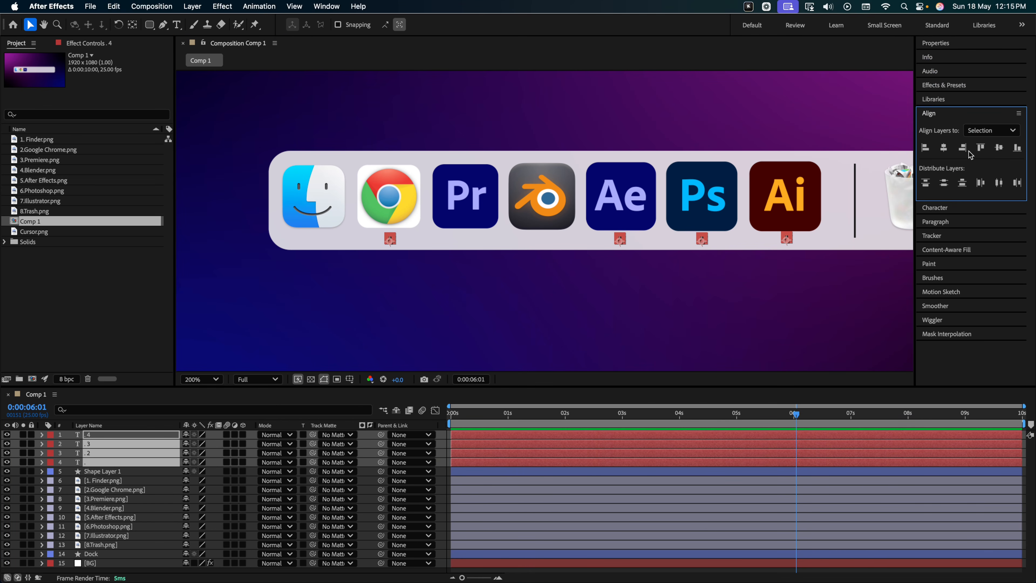
left_click(998, 149)
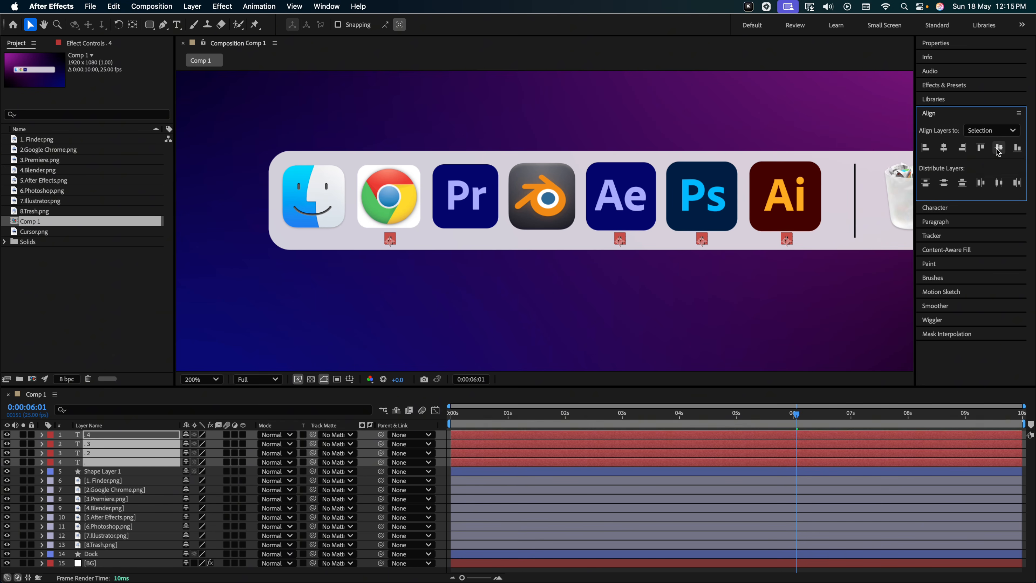
Step: Move the Google Chrome and After Effects dot layers directly below their icon layers and parent each dot to its icon
left_click(105, 464)
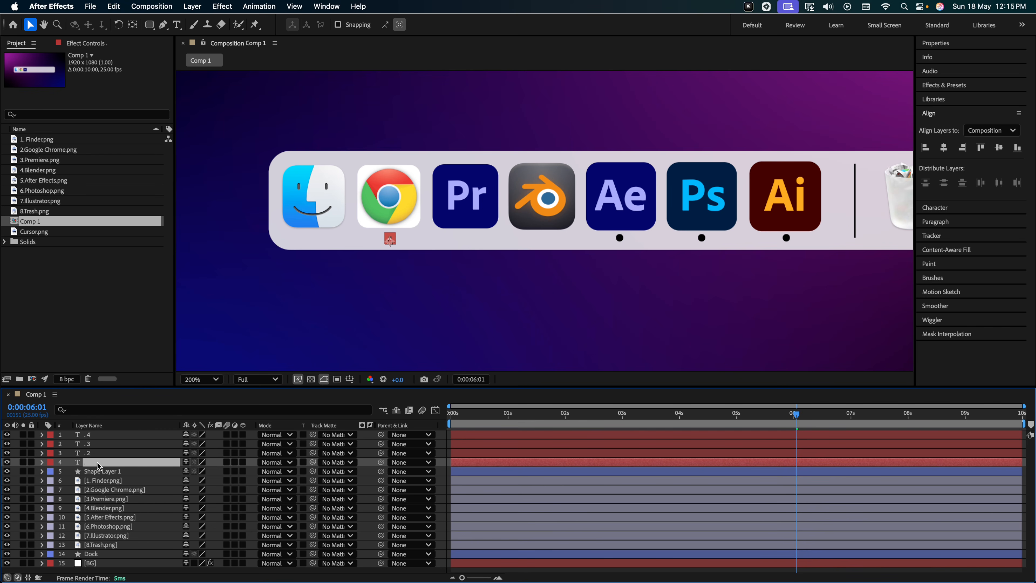
left_click_drag(98, 464, 102, 497)
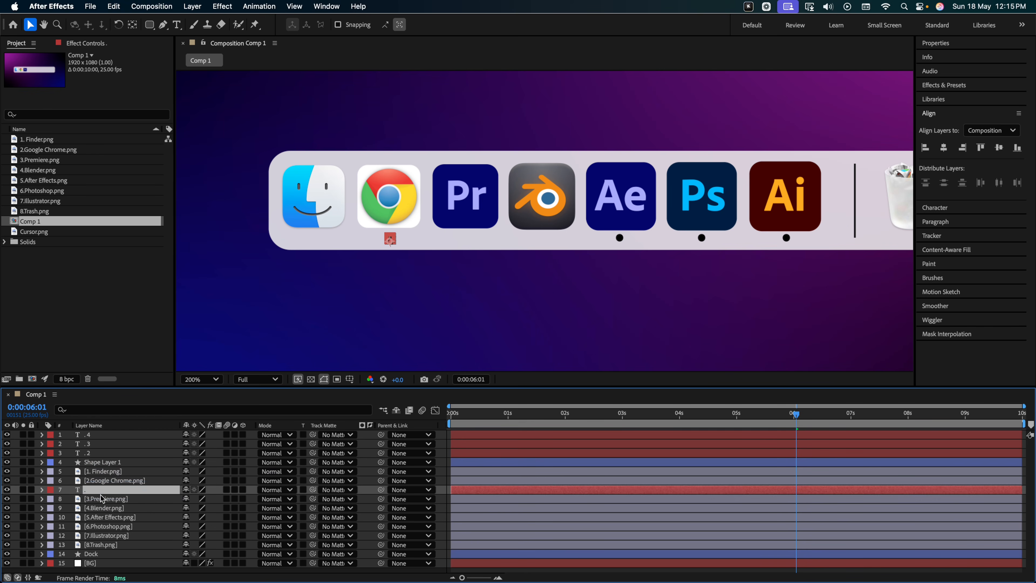
left_click_drag(381, 489, 108, 522)
left_click(105, 453)
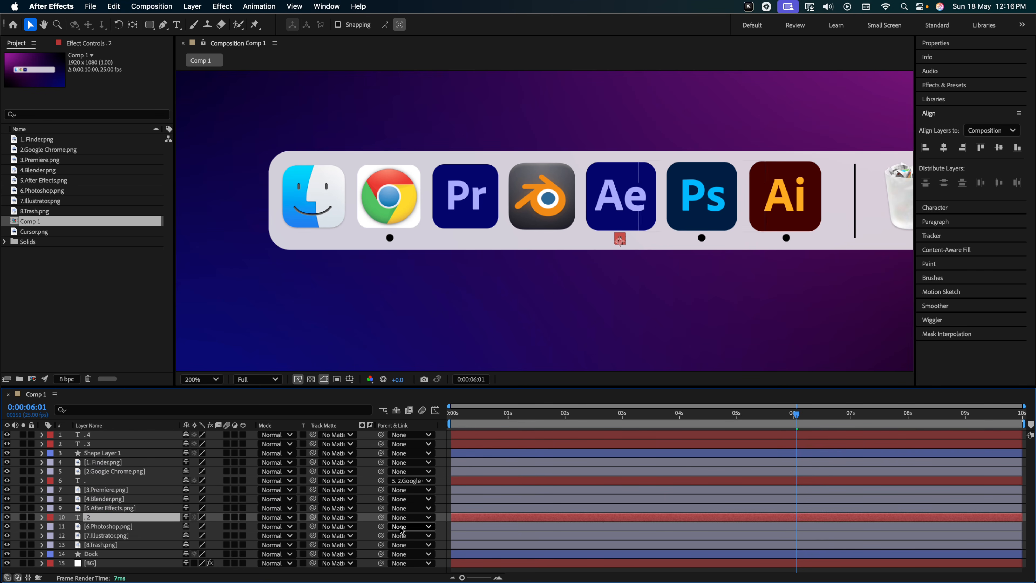
left_click_drag(380, 517, 120, 510)
Step: Move the Photoshop and Illustrator dot layers directly below their icon layers and parent each dot to its icon
left_click_drag(98, 447, 110, 535)
left_click_drag(381, 526, 113, 515)
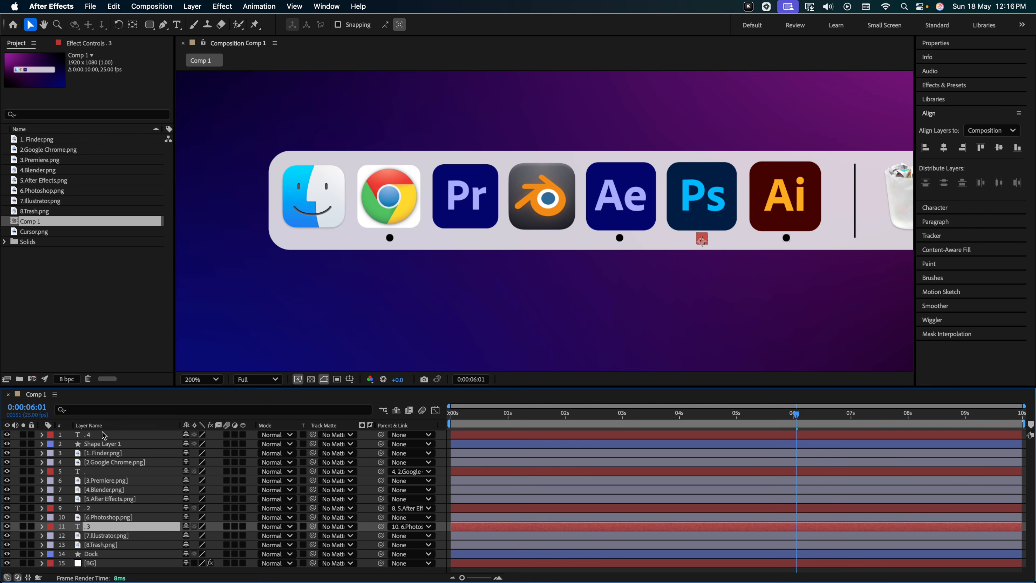
left_click_drag(104, 435, 113, 540)
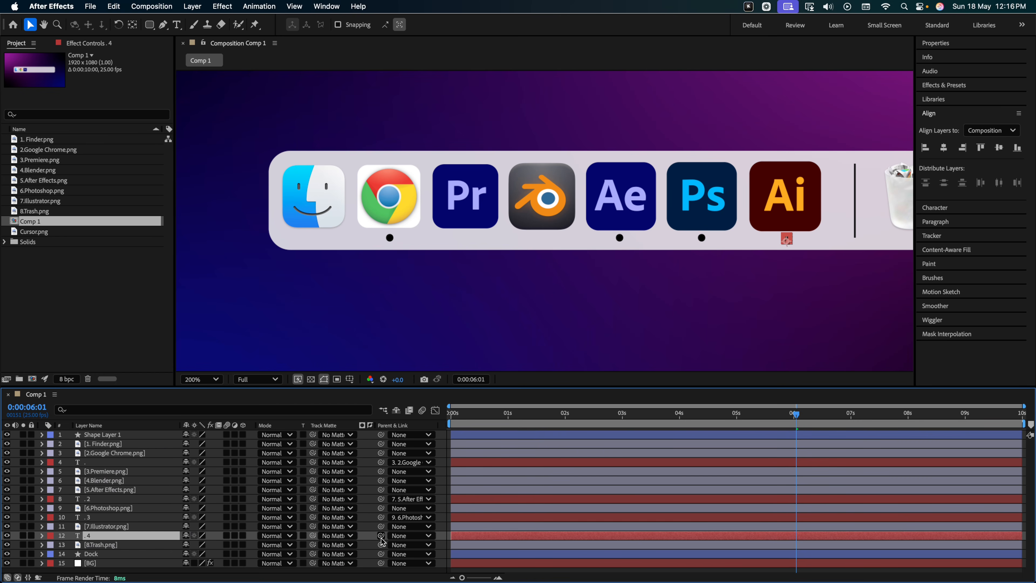
left_click_drag(380, 536, 140, 530)
left_click(534, 311)
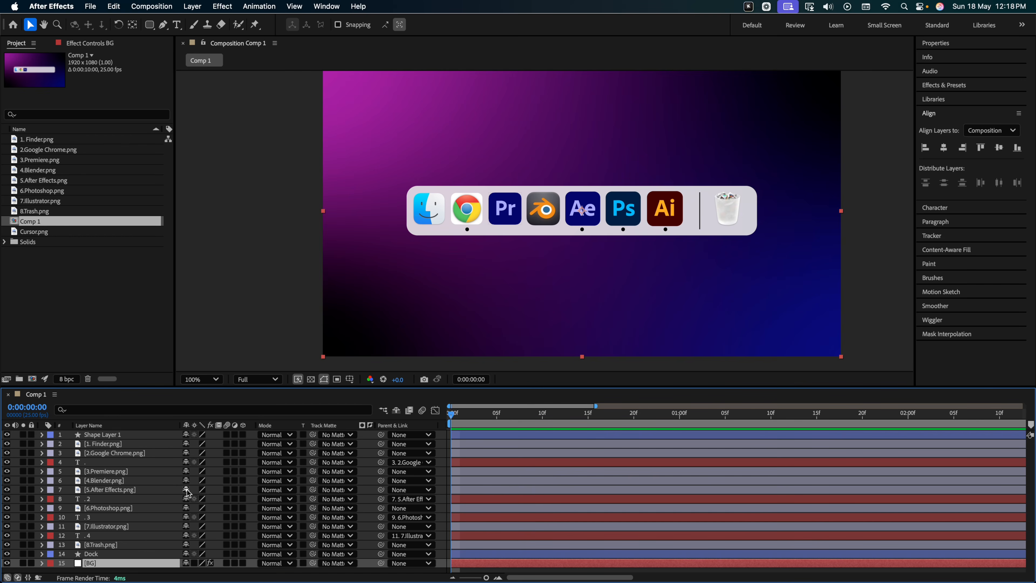
Step: Keyframe the Dock layer's Position to slide in horizontally from beyond the canvas's right edge at frame 0 to its current place at frame 10
left_click(134, 555)
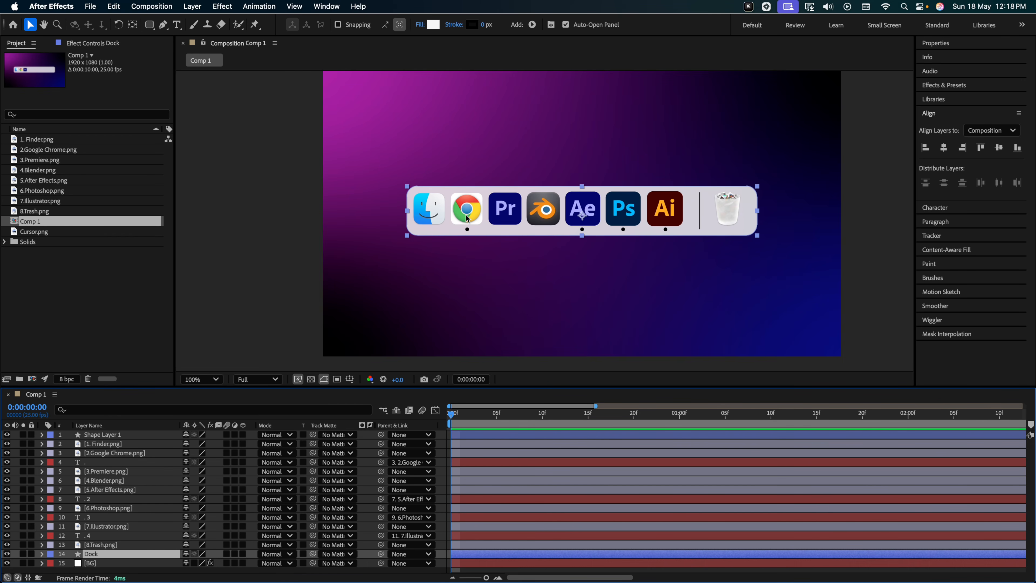
key("p")
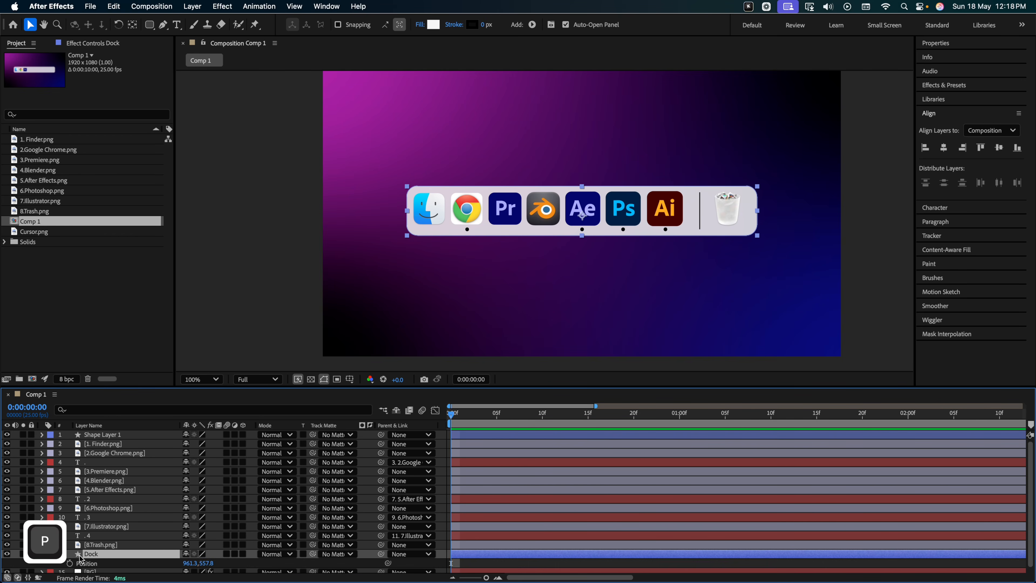
mouse_move(448, 415)
left_mouse_down()
mouse_move(543, 415)
mouse_move(457, 428)
left_mouse_up()
key("alt+shift+p")
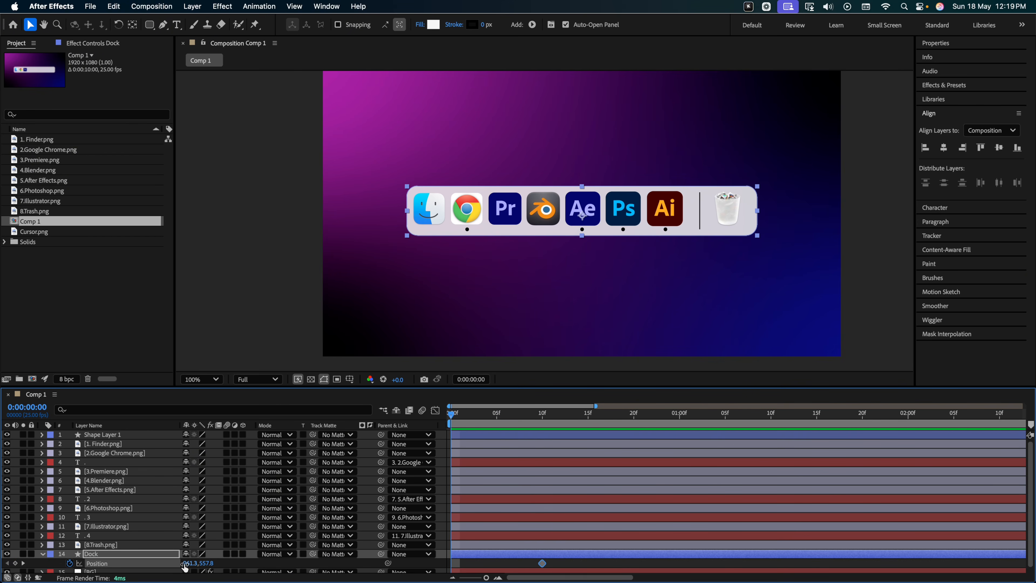
left_click_drag(184, 563, 409, 565)
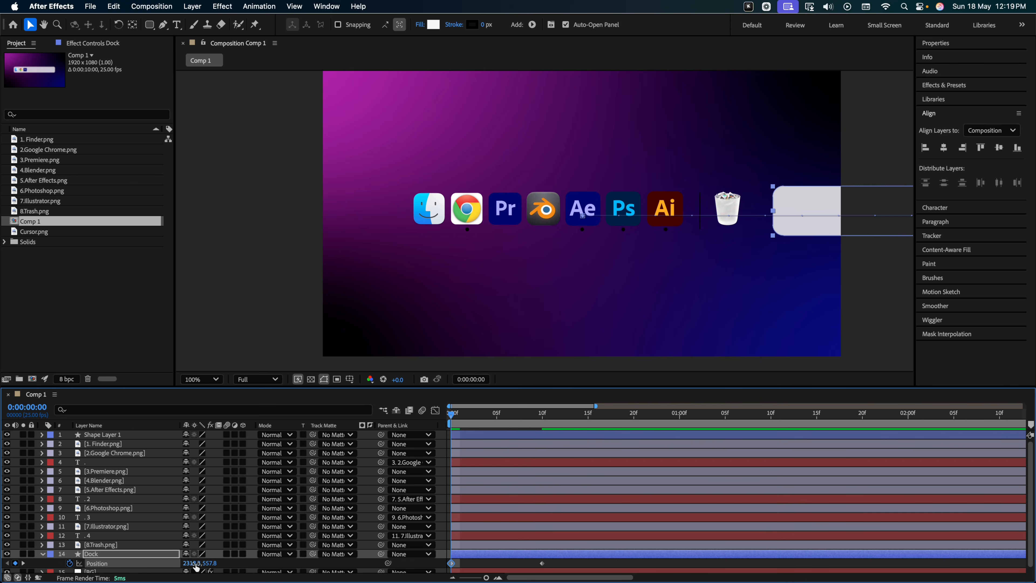
Step: Preview the dock's slide-in and apply Easy Ease to both of its Position keyframes
left_click_drag(196, 567, 452, 562)
key("space")
key("F9")
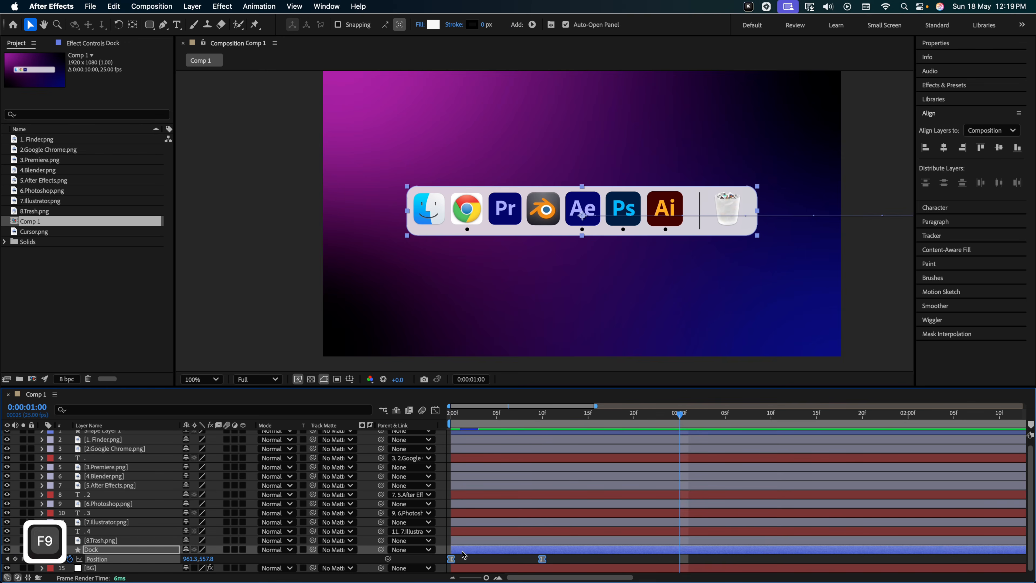
Step: Play back the eased dock slide-in from the start of the composition
key("Home")
key("space")
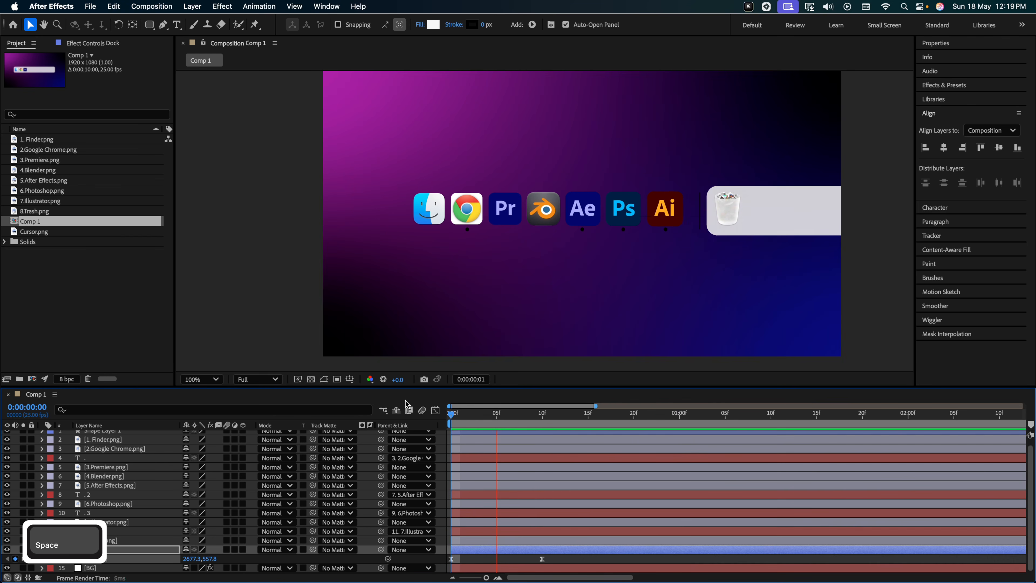
key("space")
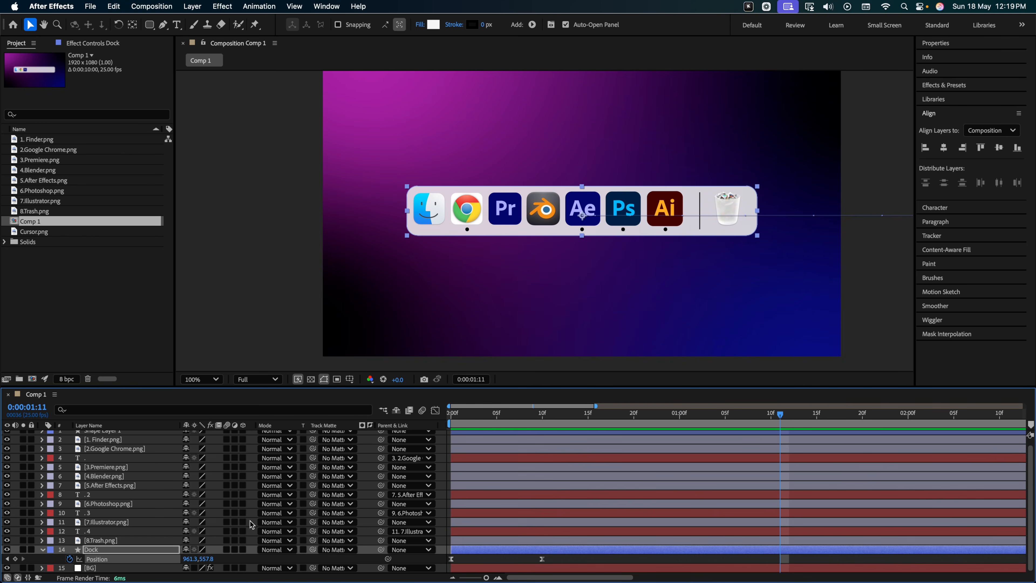
Step: Select all eight icon layers from Finder to Trash and add Position keyframes at 0:00:01:00 in their current places
left_click(117, 541)
left_click(122, 484)
scroll(122, 475, "up", 1)
left_click(106, 443)
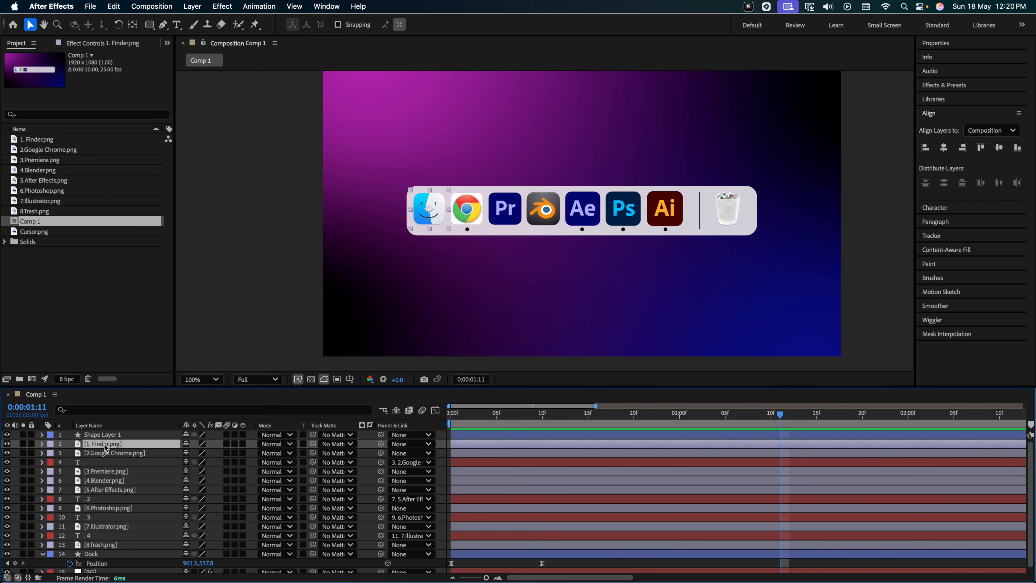
left_click(106, 453, "super")
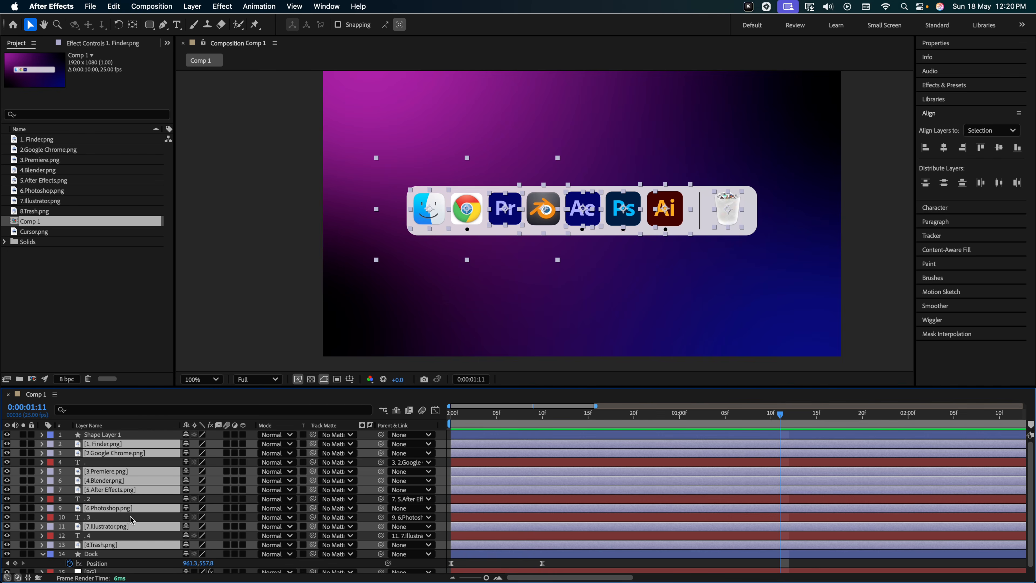
key("p")
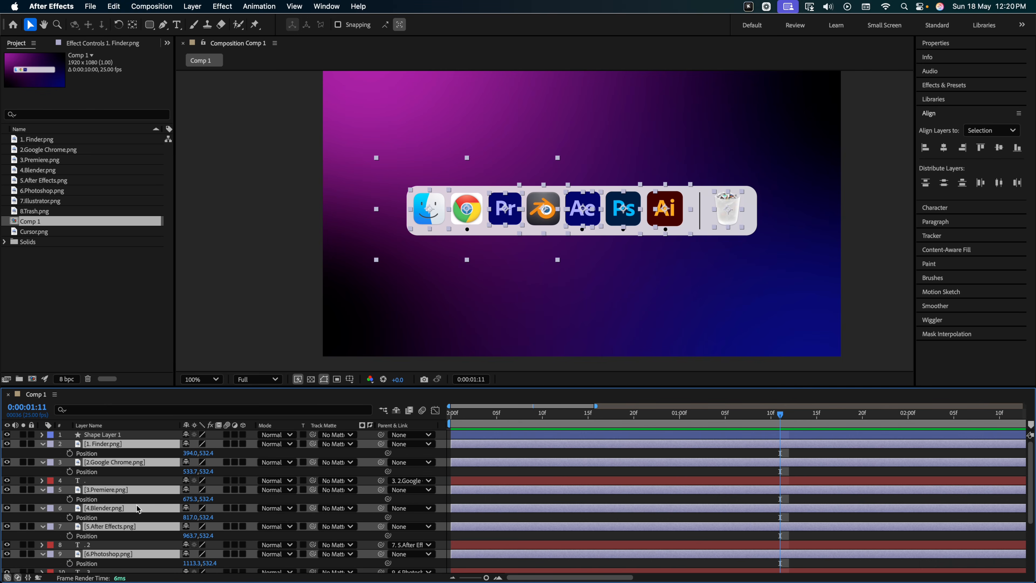
left_click(679, 414)
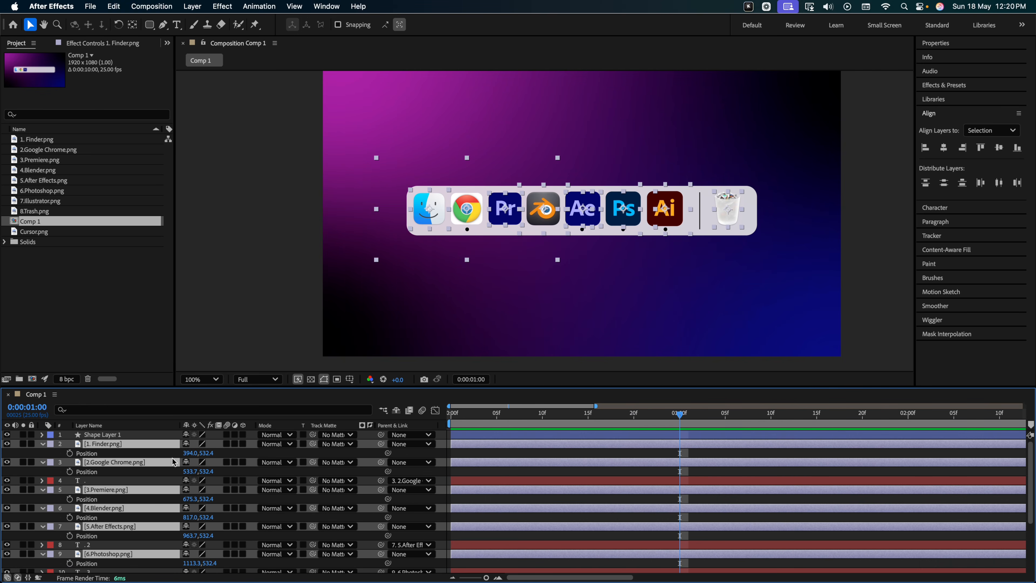
left_click(69, 453)
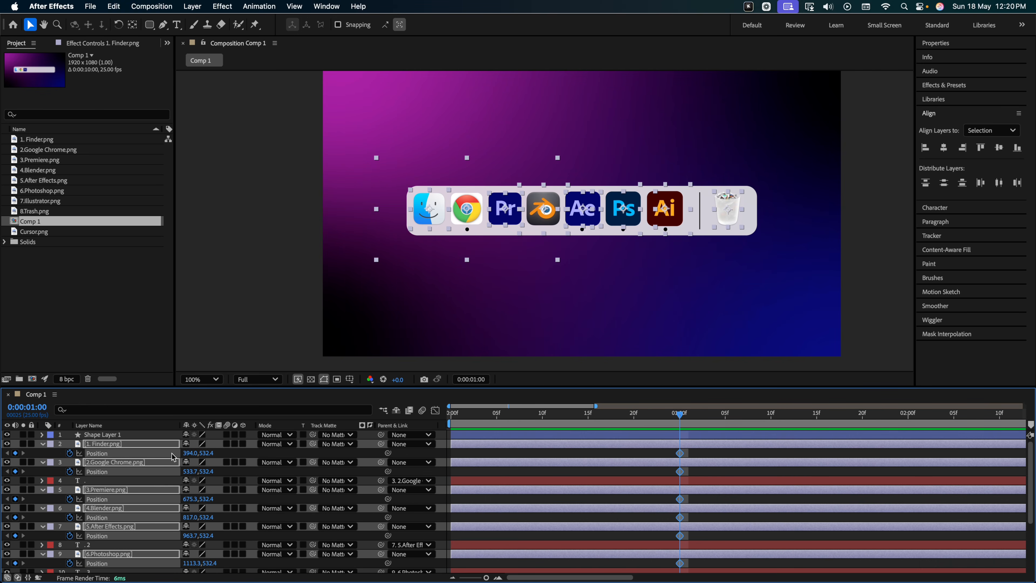
Step: At frame 20, lower all the icons below the dock to about Y 746, and apply Easy Ease to all their Position keyframes
left_click_drag(676, 418, 635, 422)
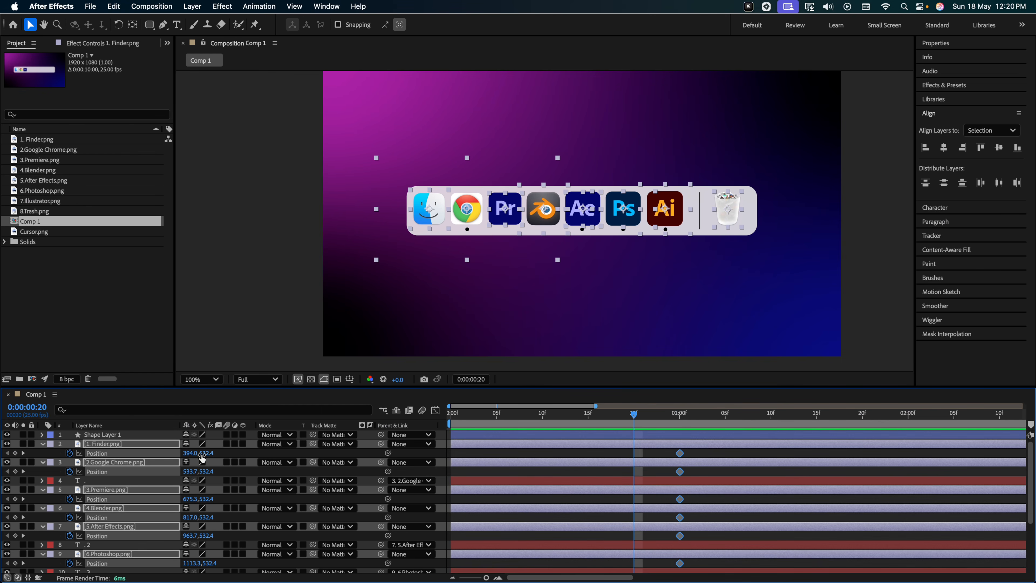
left_click_drag(200, 454, 316, 455)
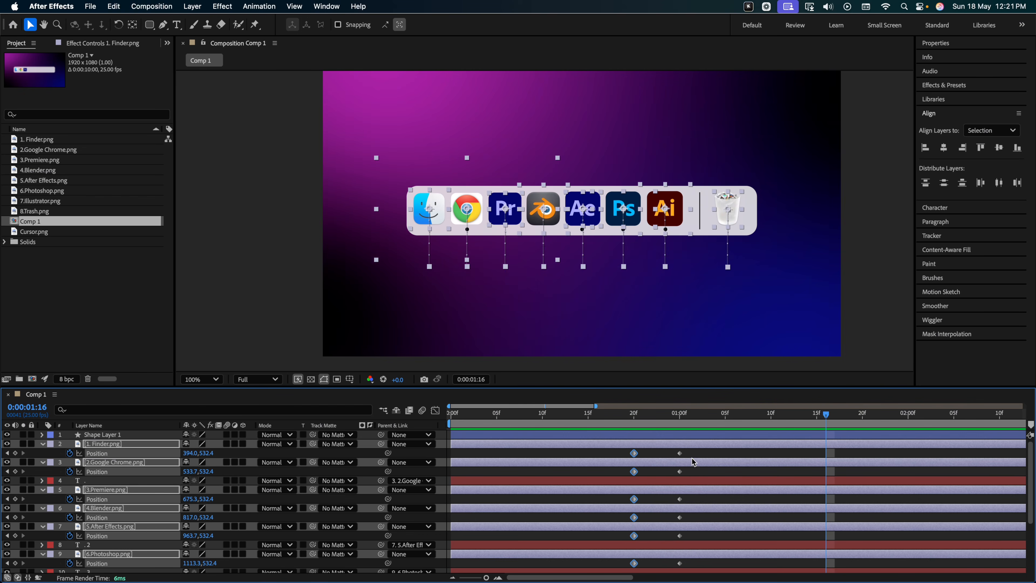
left_click_drag(697, 451, 619, 565)
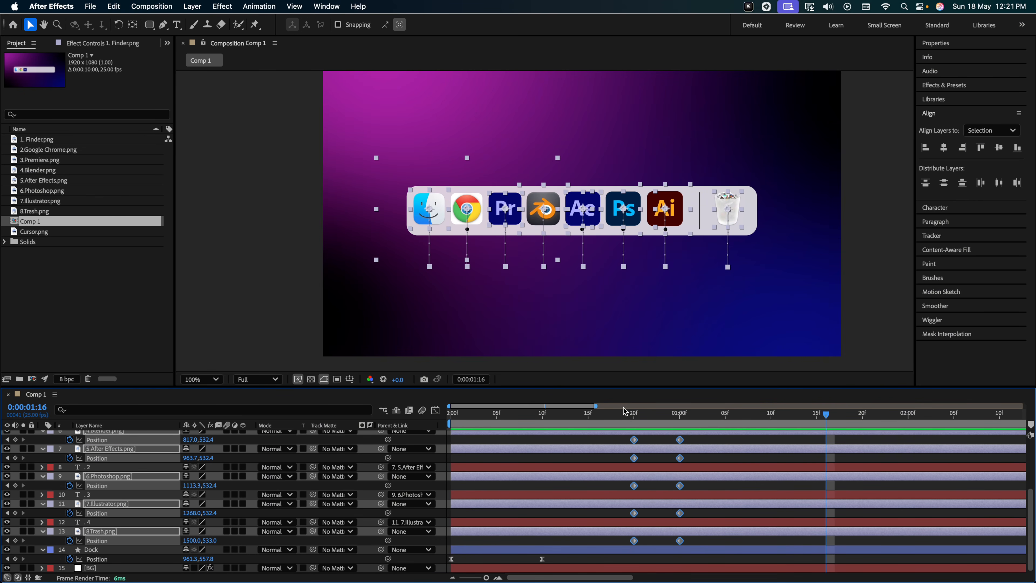
key("F9")
Step: In the speed graph, extend the ease into the icons' final Position keyframe to 100% influence
left_click(434, 410)
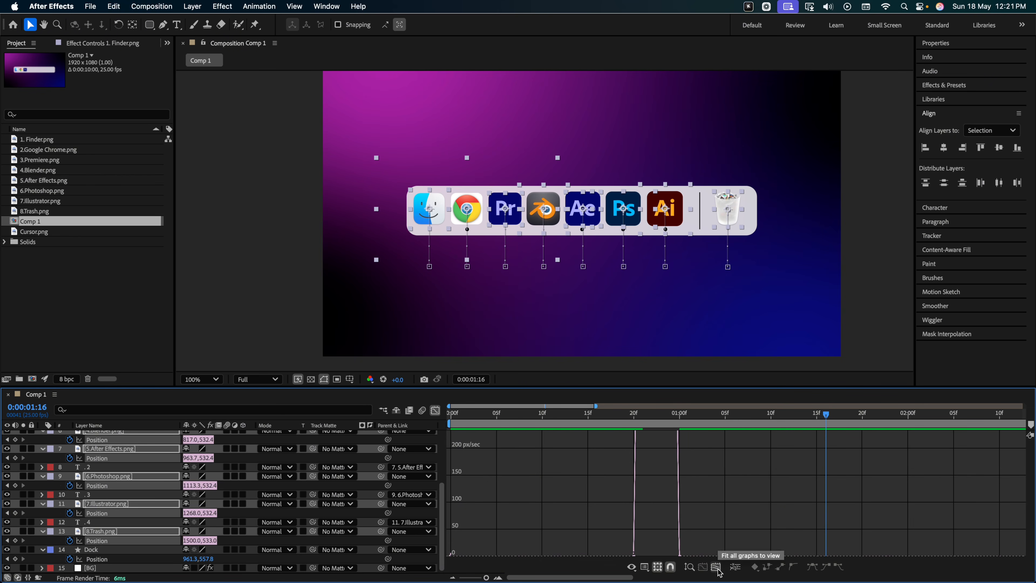
left_click(645, 566)
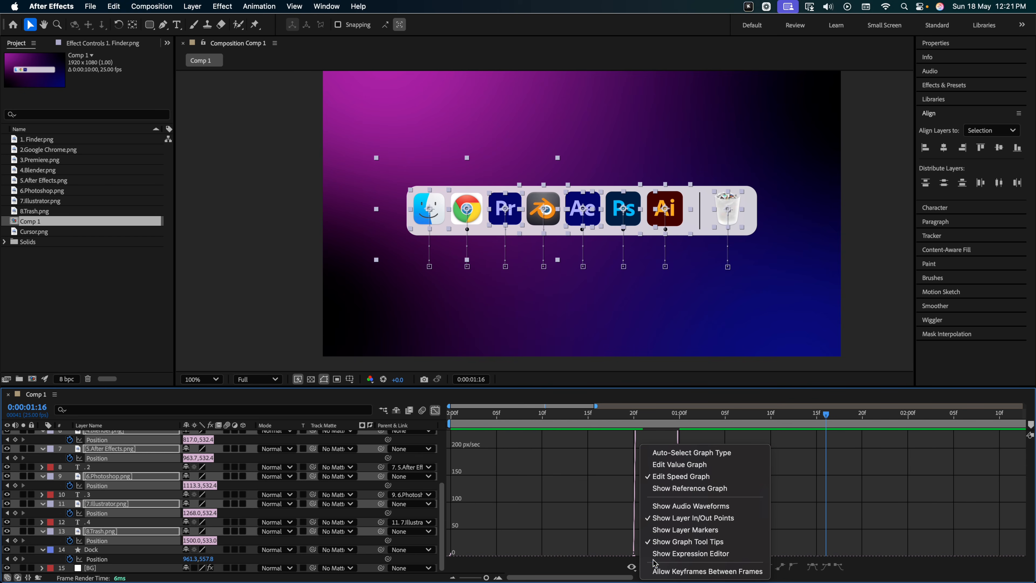
left_click(618, 574)
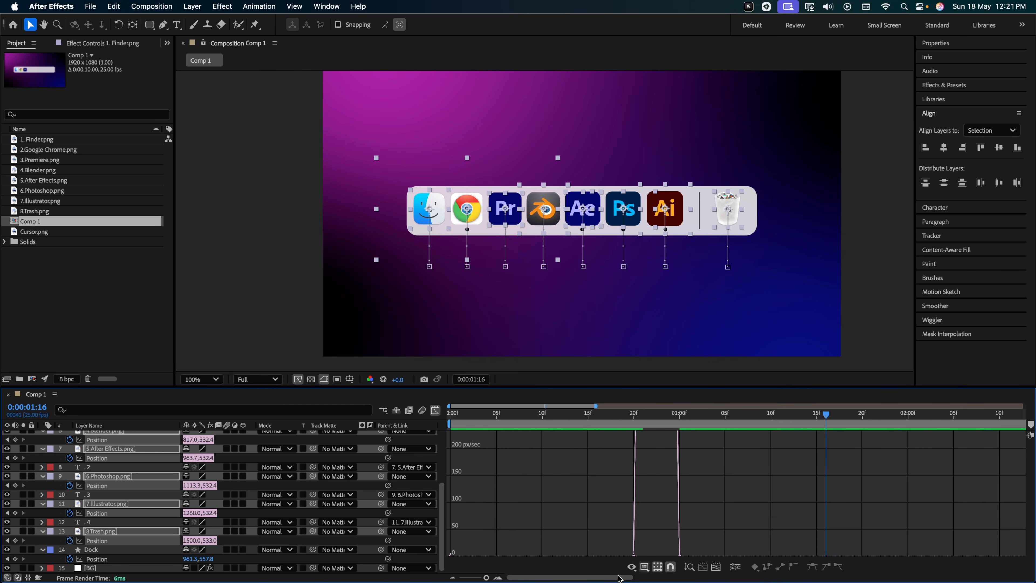
left_click(716, 567)
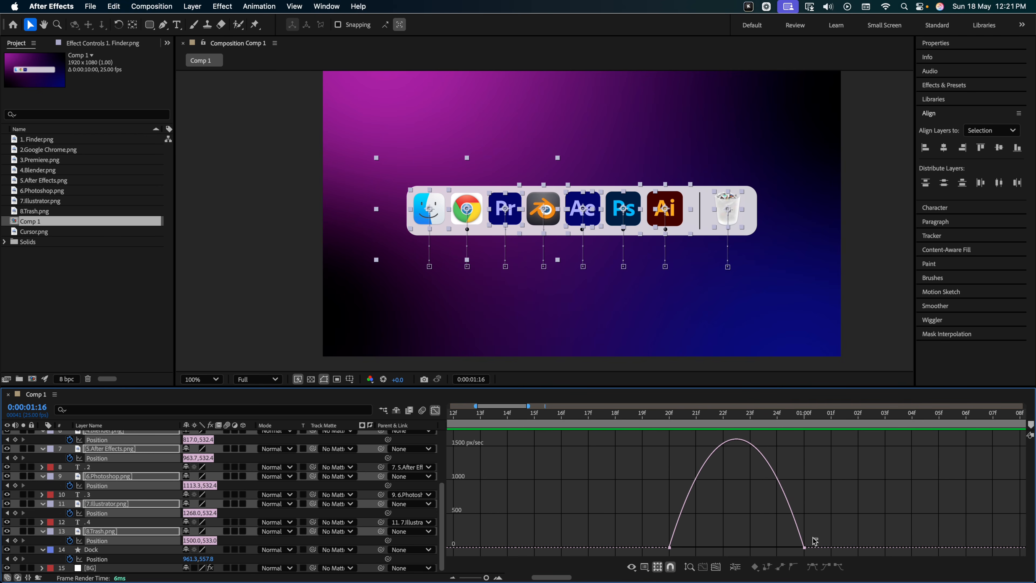
left_click_drag(829, 539, 736, 549)
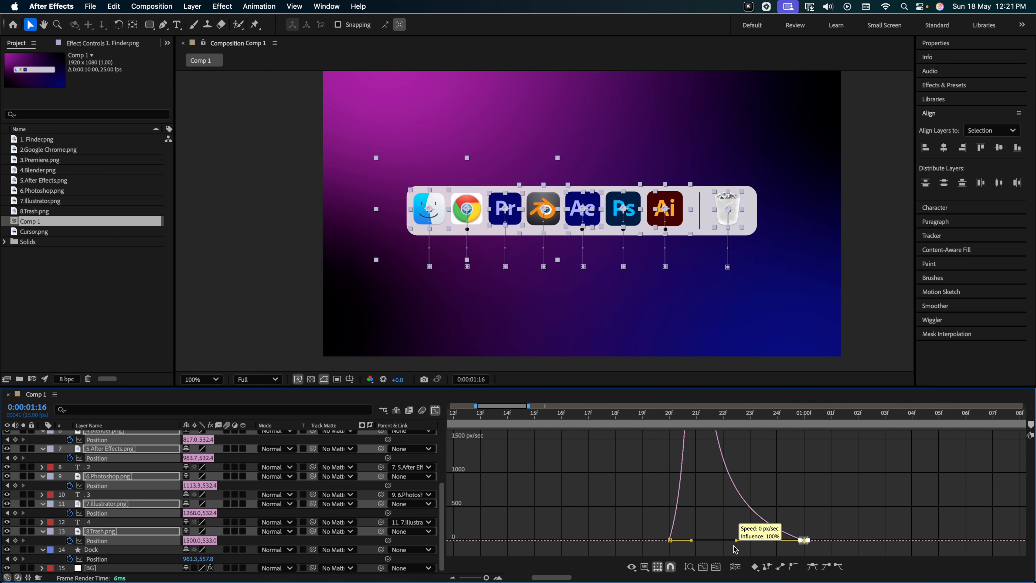
Step: Preview the icons' rise into the dock from about frame 19
left_click(665, 415)
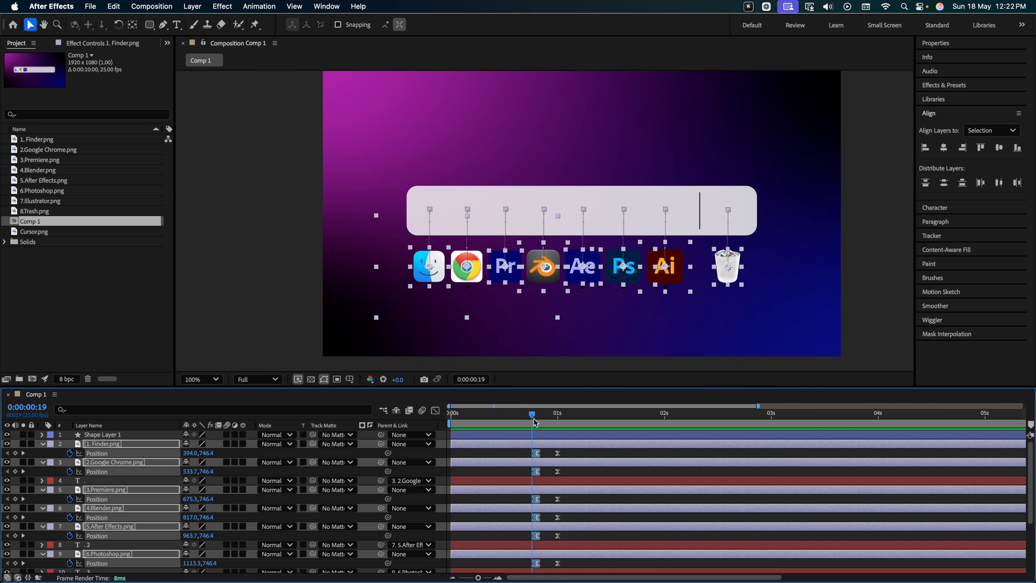
key("space")
key("space")
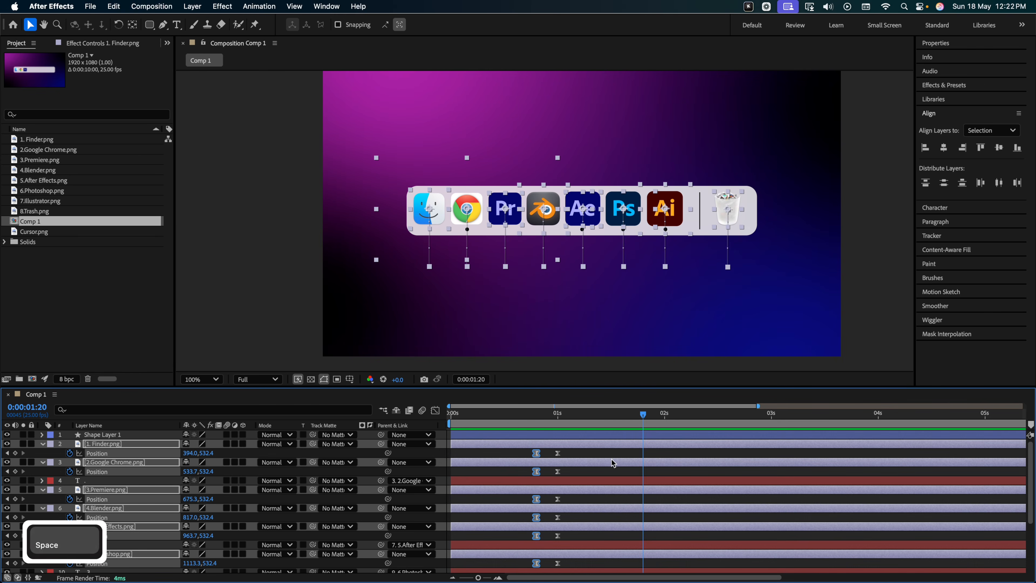
Step: Slow the icons' rise by moving their end Position keyframes to about 0:00:01:08, and preview the motion
left_click(584, 456)
left_click_drag(588, 451, 595, 546)
left_click(528, 414)
key("space")
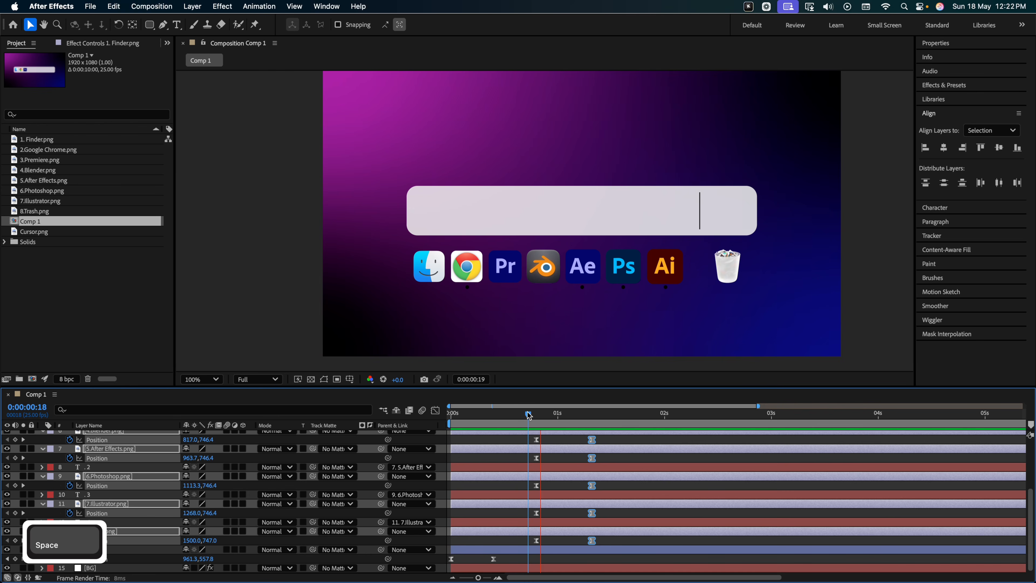
key("space")
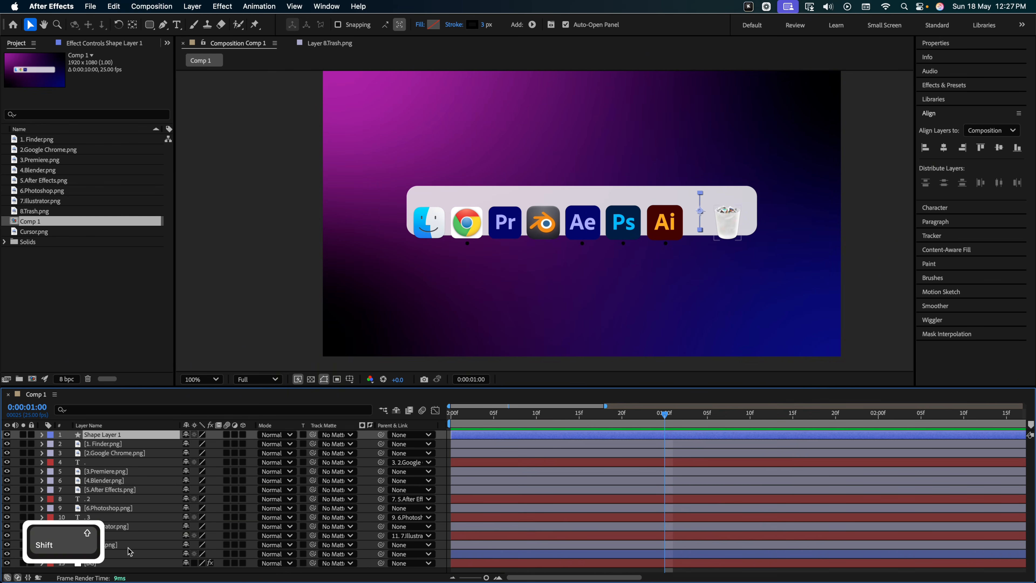
Step: Keyframe Opacity on the divider, icon and dot layers from 0% at frame 22 to 100% at 0:00:01:03
left_click(129, 546, "shift")
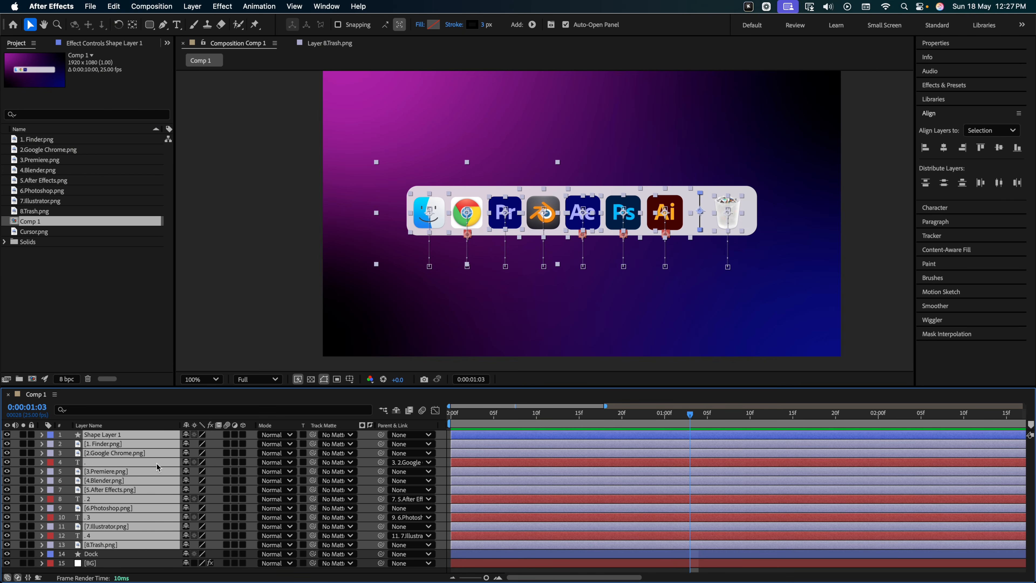
key("t")
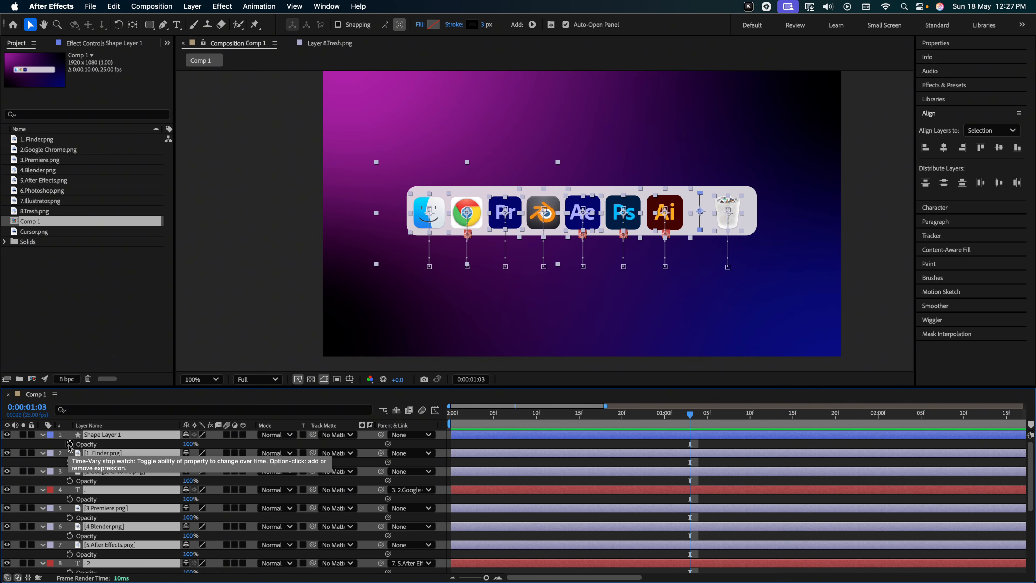
left_click(69, 445)
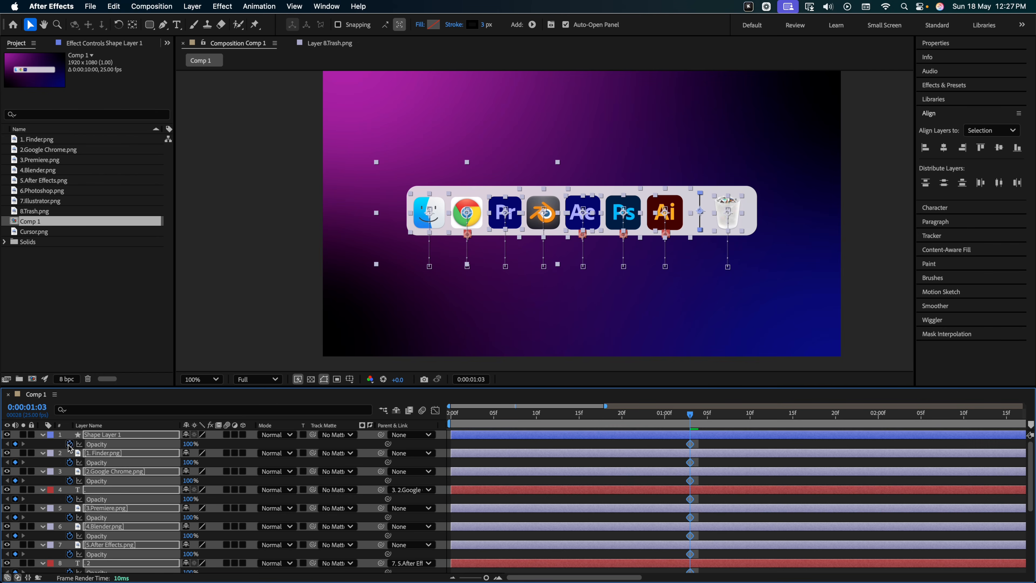
left_click_drag(692, 416, 640, 426)
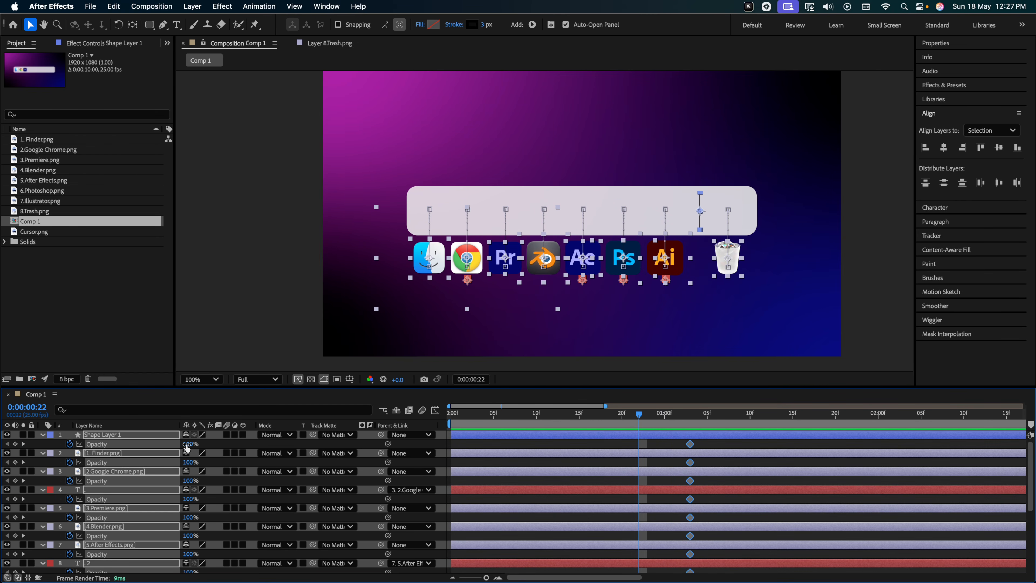
left_click(187, 445)
type("0")
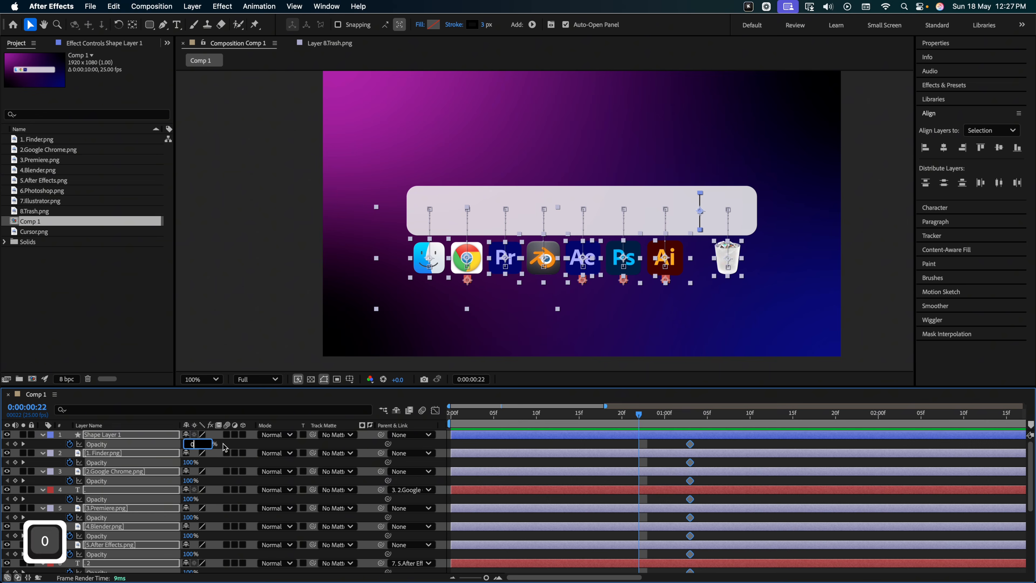
key("Return")
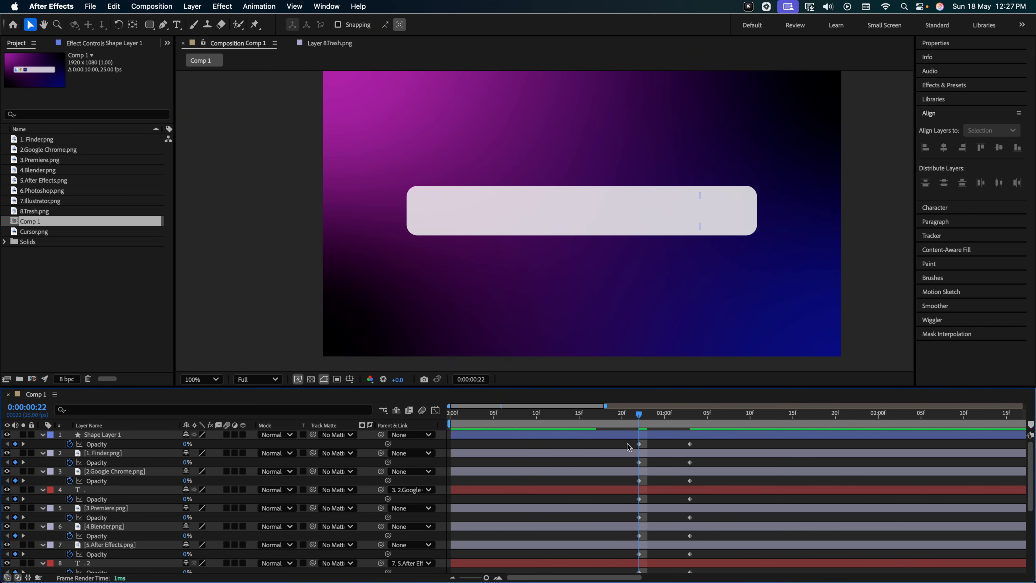
Step: Apply Easy Ease to all the Opacity keyframes and preview the fade-in
left_click_drag(629, 448, 706, 554)
key("F9")
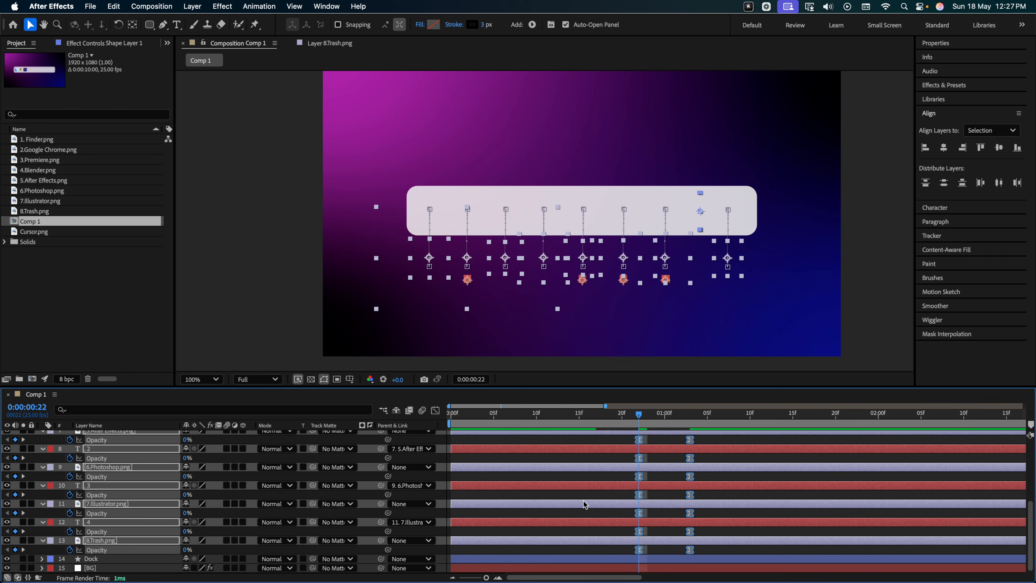
scroll(565, 500, "up", 5)
left_click(584, 463)
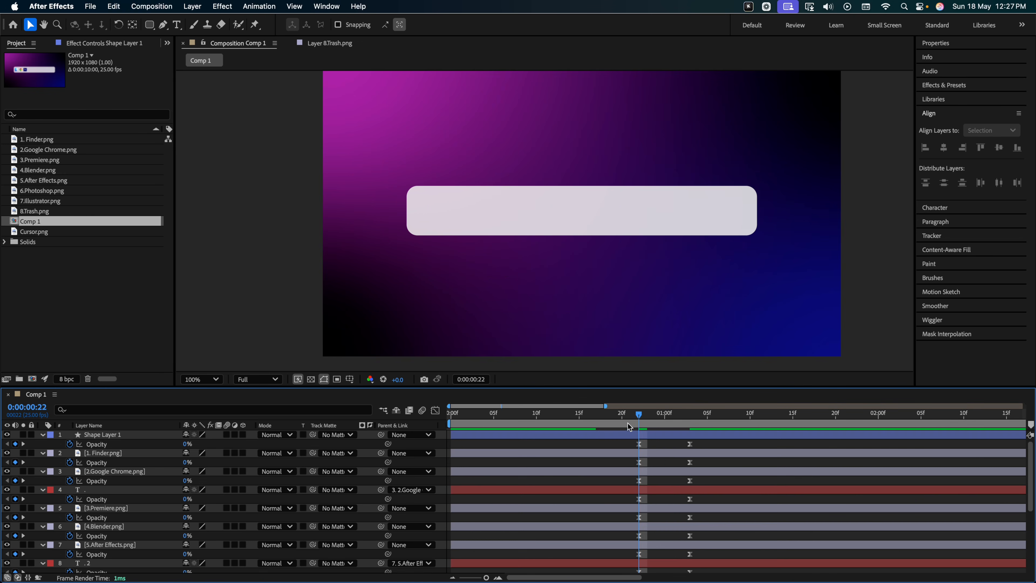
left_click_drag(639, 416, 608, 422)
key("space")
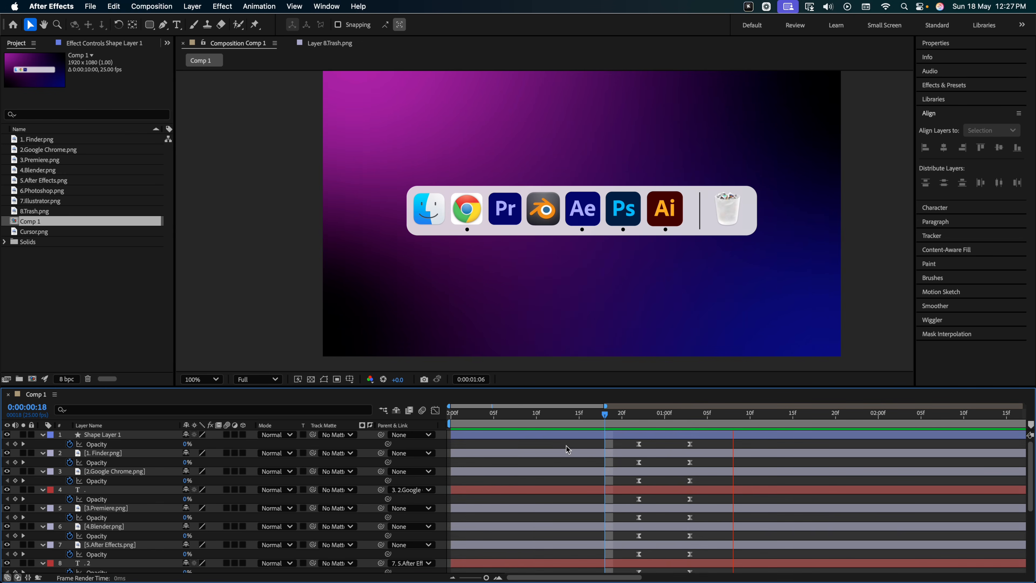
Step: Delay the Google Chrome layer and its dot layer together by 3 frames
left_click(446, 224)
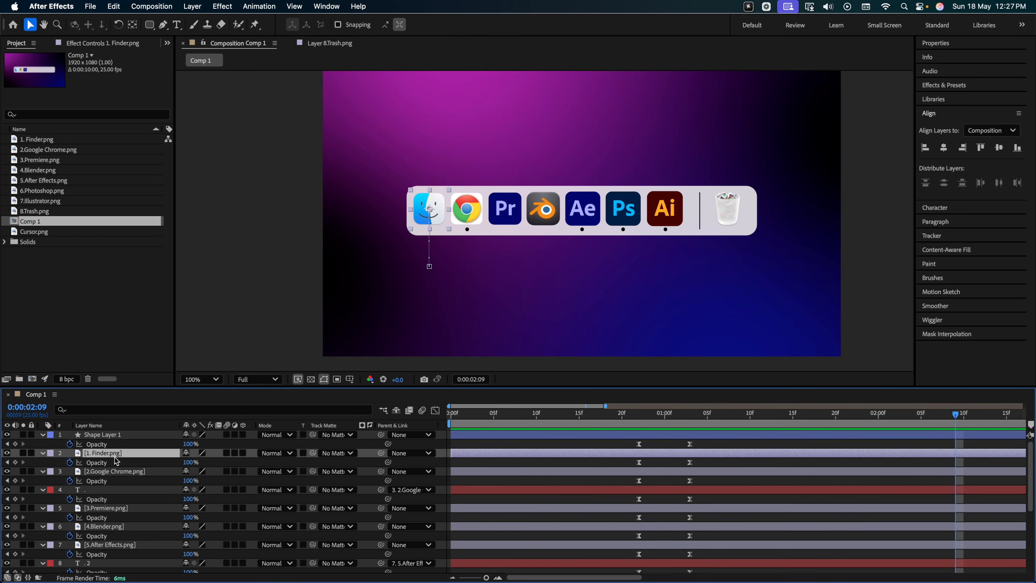
left_click(115, 471)
left_click(113, 490, "super")
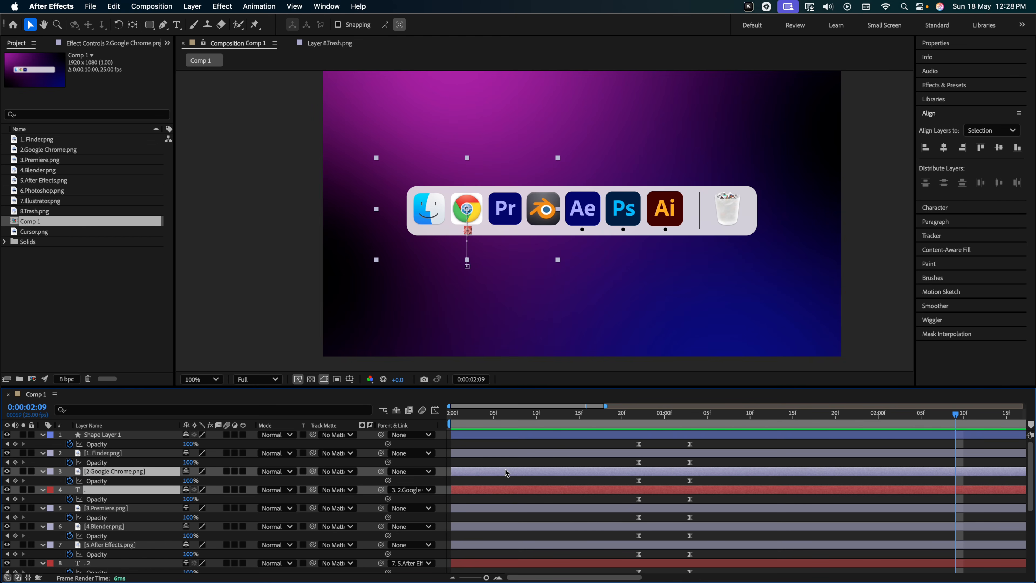
left_click_drag(486, 475, 514, 478)
Step: Shift the Premiere layer later in time so it follows Google Chrome, and preview the stagger
left_click(111, 508)
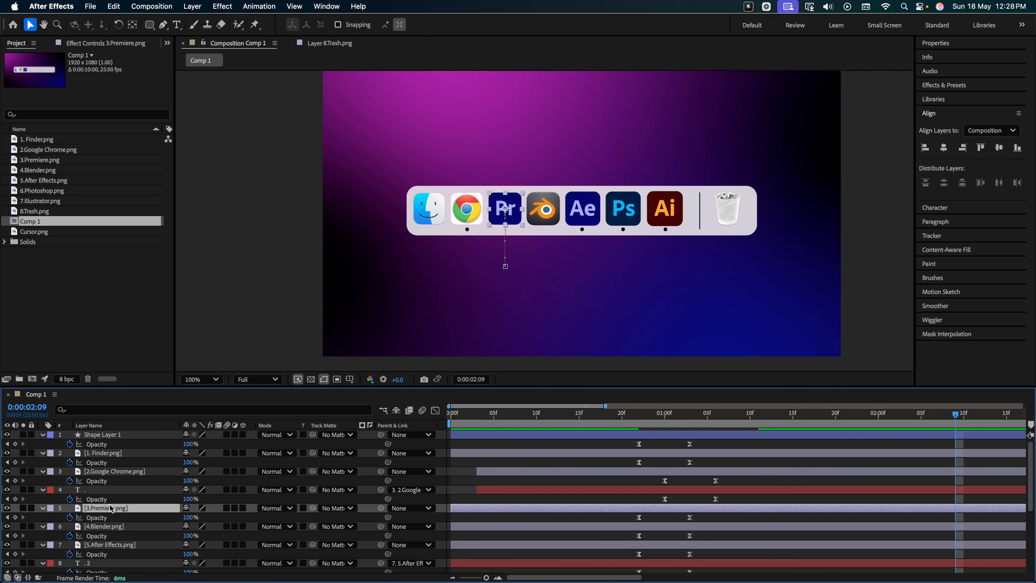
left_click_drag(580, 514, 668, 526)
left_click(647, 413)
key("space")
key("space")
Step: Try to shift the Blender layer later in time and undo the last moves
left_click(110, 525)
scroll(612, 506, "down", 5)
left_click_drag(540, 468, 667, 469)
key("super+z")
key("super+z")
key("super+z")
Step: Stagger the layers five frames apart, starting Premiere at frame 8, Blender at frame 13 and After Effects with its dot at frame 18
left_click_drag(648, 503, 665, 503)
left_click_drag(592, 522, 702, 521)
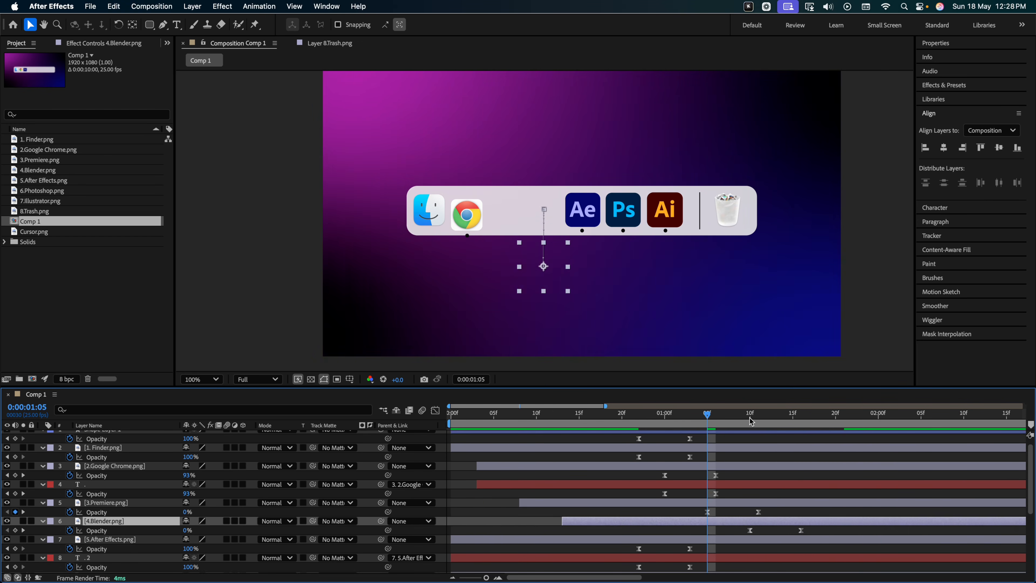
left_click_drag(591, 539, 745, 539)
Step: Start the Photoshop layer and its dot at frame 23 and the Illustrator layer and its dot at 0:00:01:03
left_click(835, 413)
scroll(777, 490, "down", 5)
left_click_drag(578, 505, 775, 505)
left_click(579, 522)
left_click(579, 541, "super")
left_click_drag(580, 542, 820, 541)
left_click(878, 413)
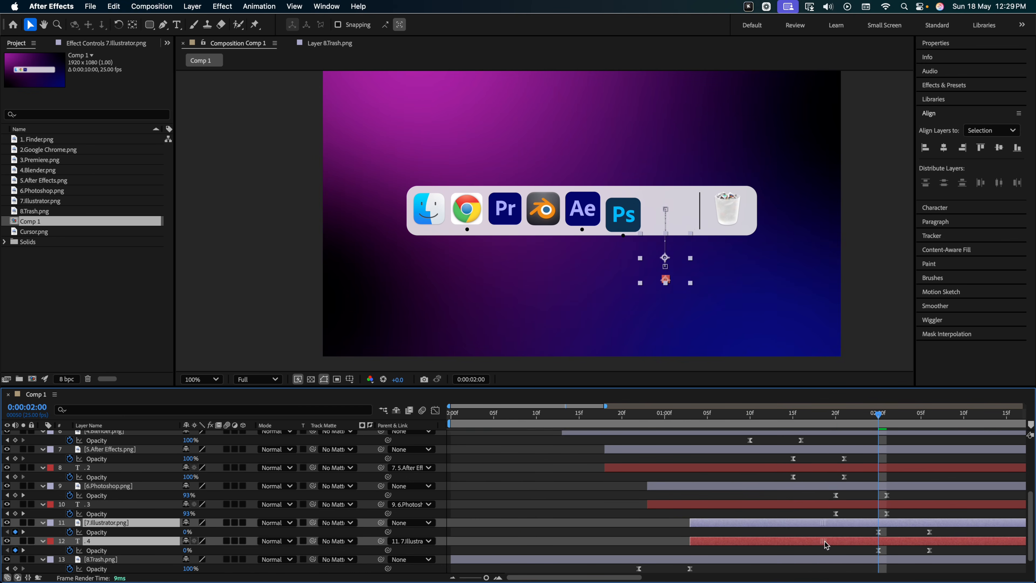
Step: Move the divider line layer directly above Trash, and start the line at about 0:00:01:08 and Trash at about 0:00:01:13
scroll(138, 490, "up", 10)
left_click_drag(123, 435, 122, 554)
left_click_drag(497, 525, 787, 524)
left_click(920, 416)
left_click_drag(497, 541, 820, 540)
Step: Preview the staggered entrance of the remaining icons from 0:00:02:00
left_click(878, 416)
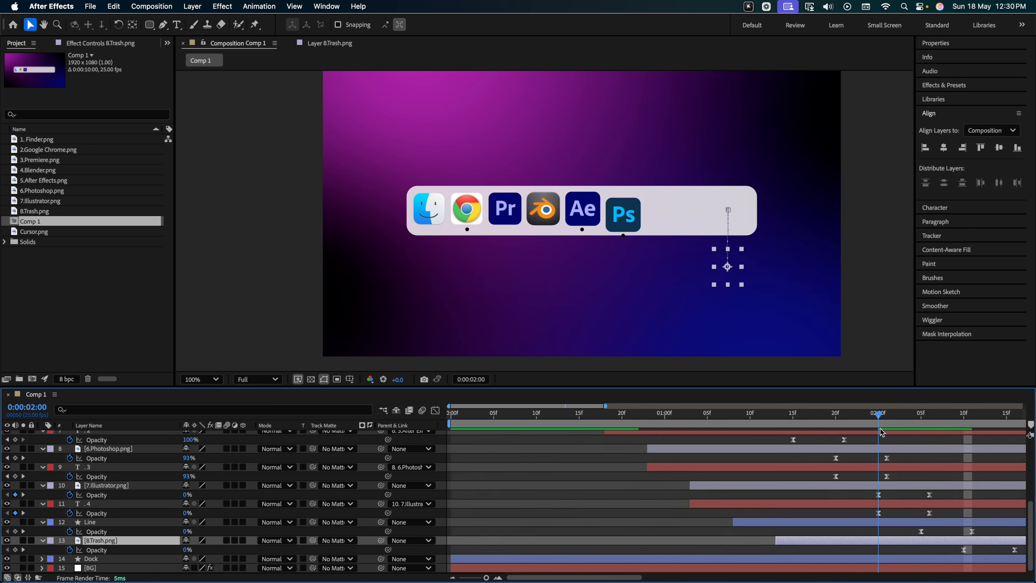
key("space")
key("space")
Step: Collapse the layers and tighten the stagger to three-frame offsets, from Google Chrome starting at frame 2 to Trash starting at frame 23
key("u")
left_click_drag(530, 464, 514, 465)
left_click_drag(572, 471, 547, 472)
left_click_drag(666, 509, 641, 511)
left_click_drag(707, 527, 673, 526)
left_click_drag(755, 535, 712, 536)
left_click_drag(817, 546, 766, 549)
key("space")
left_click_drag(634, 490, 605, 492)
left_click_drag(682, 508, 630, 509)
left_click_drag(716, 526, 656, 526)
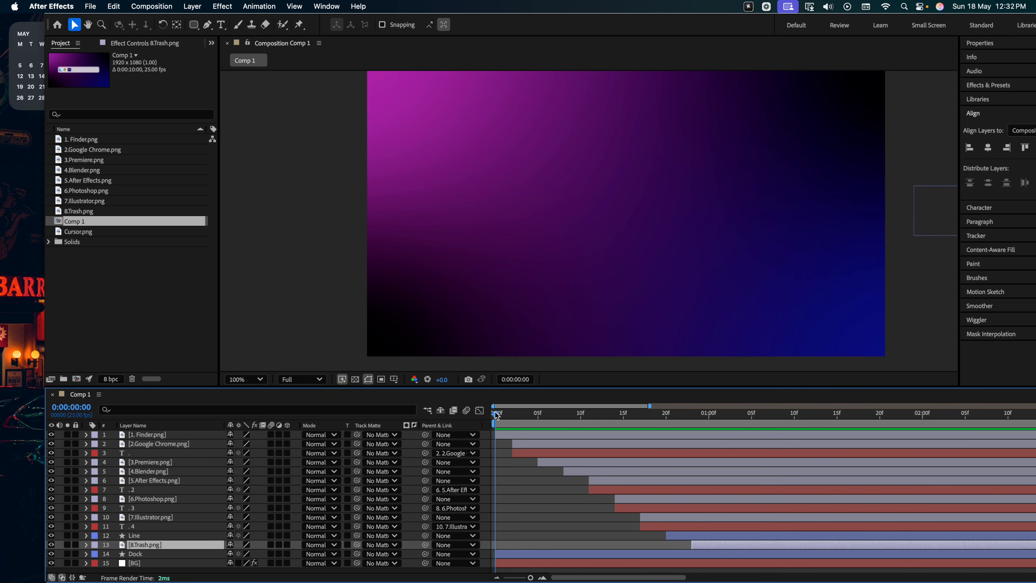
Step: Preview the tightened icon stagger from the first frame
key("space")
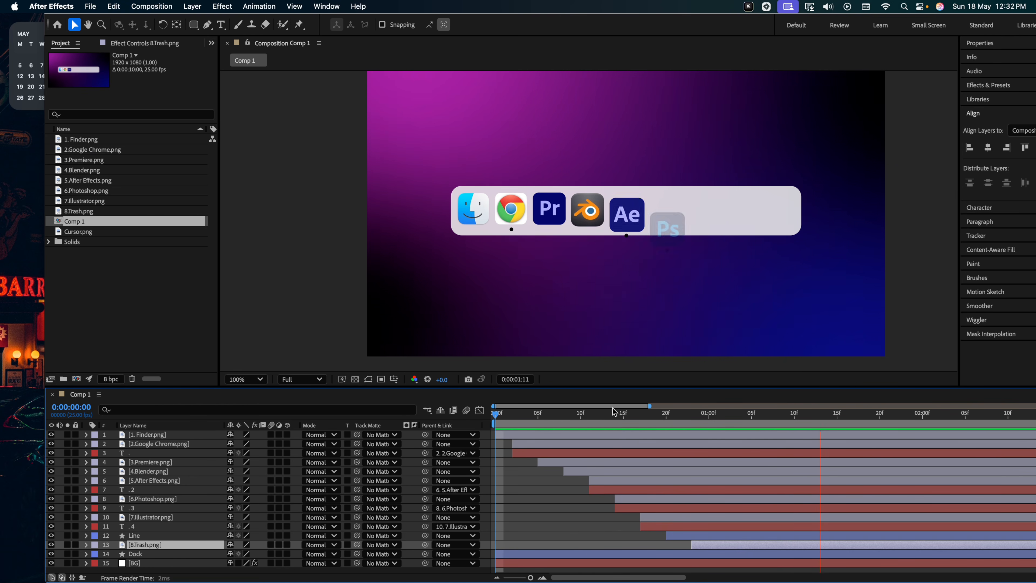
key("space")
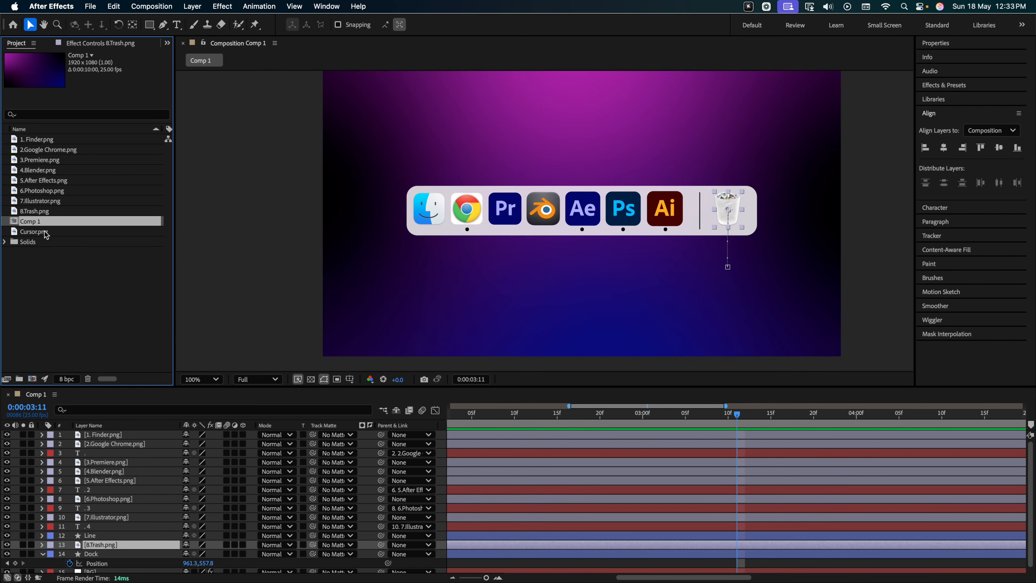
Step: Add Cursor.png as the top layer, scale it to 19%, and place it just outside the frame's left edge at -64, 616
left_click_drag(47, 234, 110, 433)
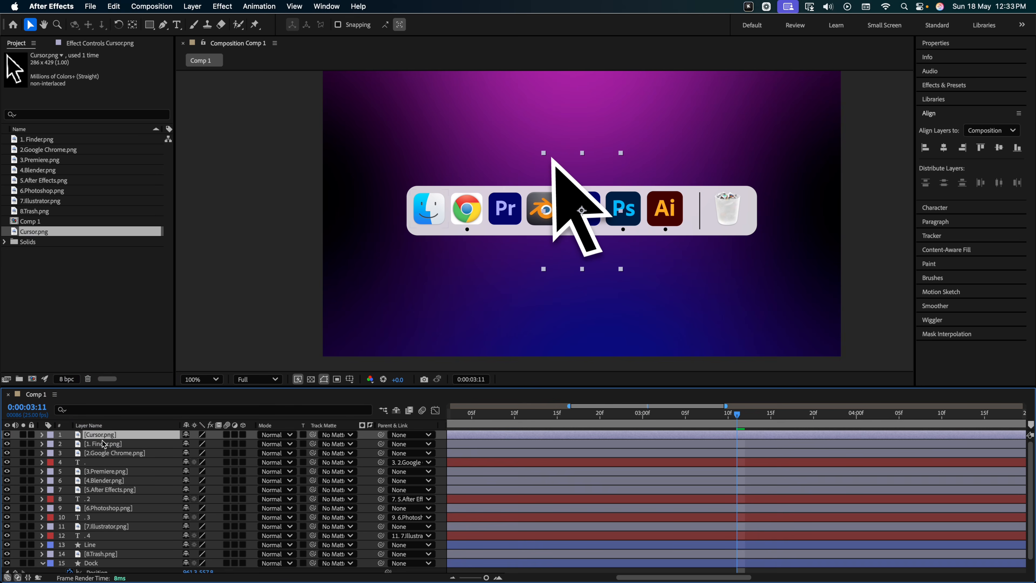
key("s")
left_click_drag(214, 444, 180, 445)
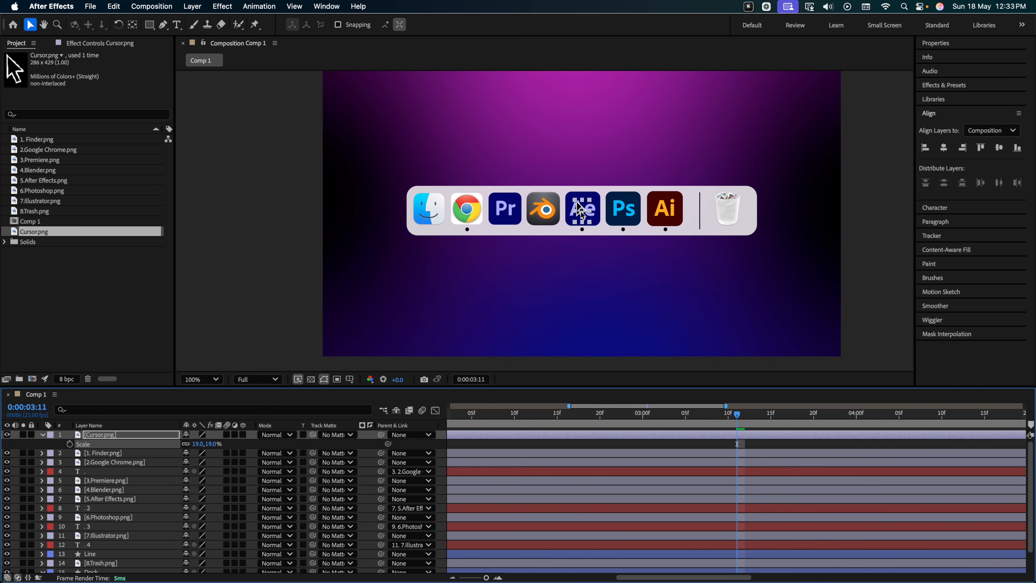
left_click_drag(581, 213, 308, 236)
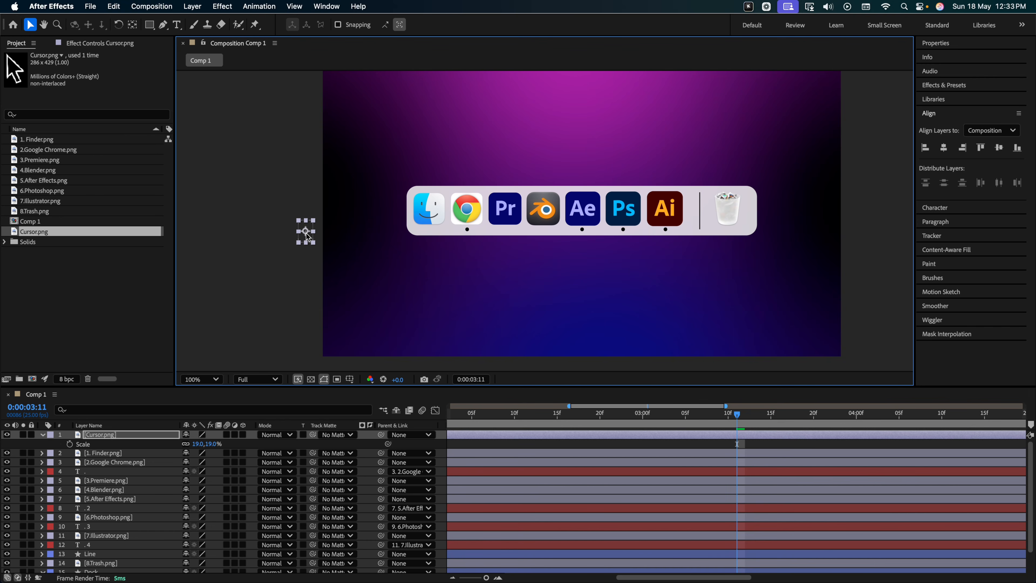
Step: Set a starting Position keyframe for the cursor layer at 0:00:00:00
key("space")
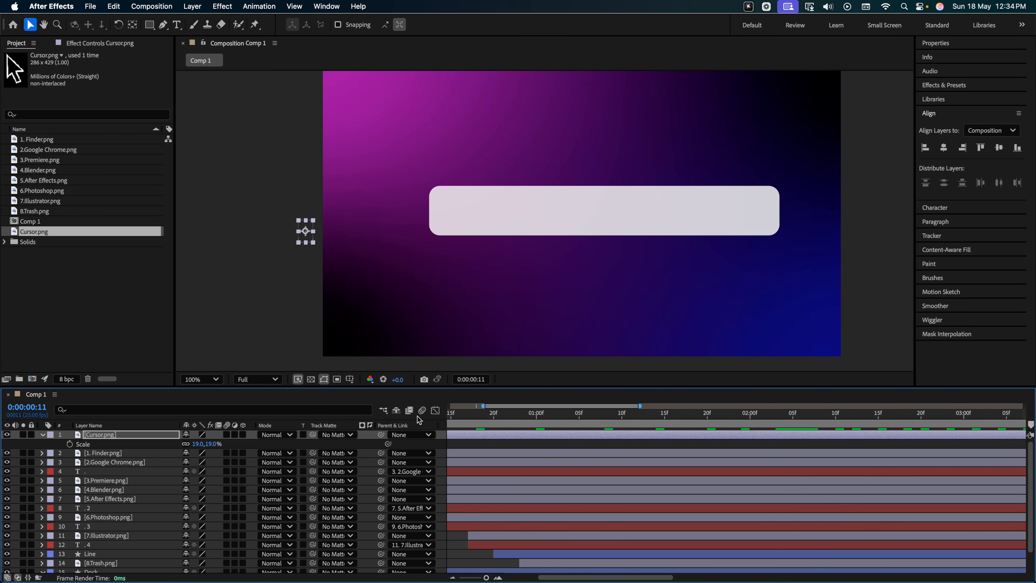
key("Home")
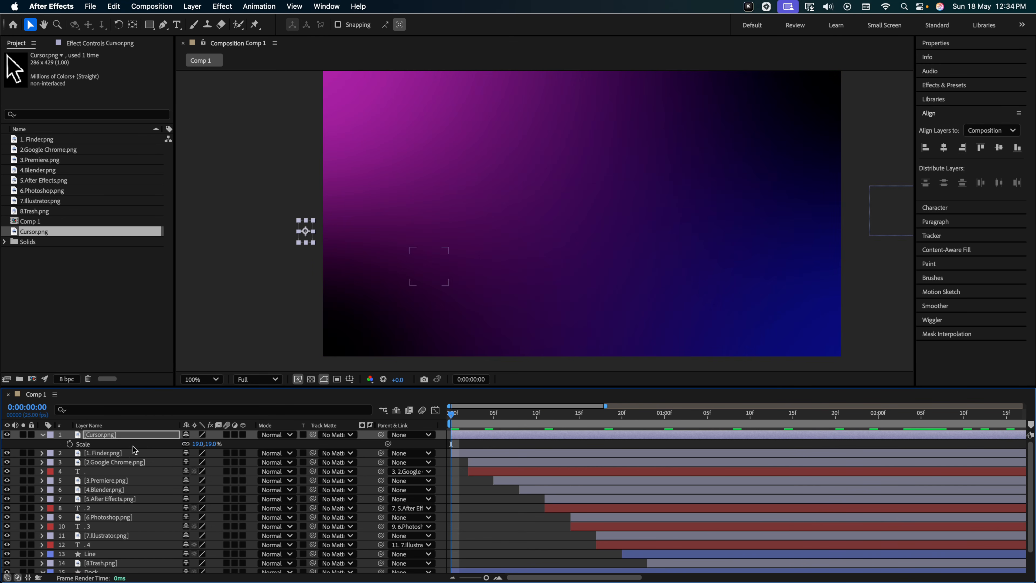
key("shift+p")
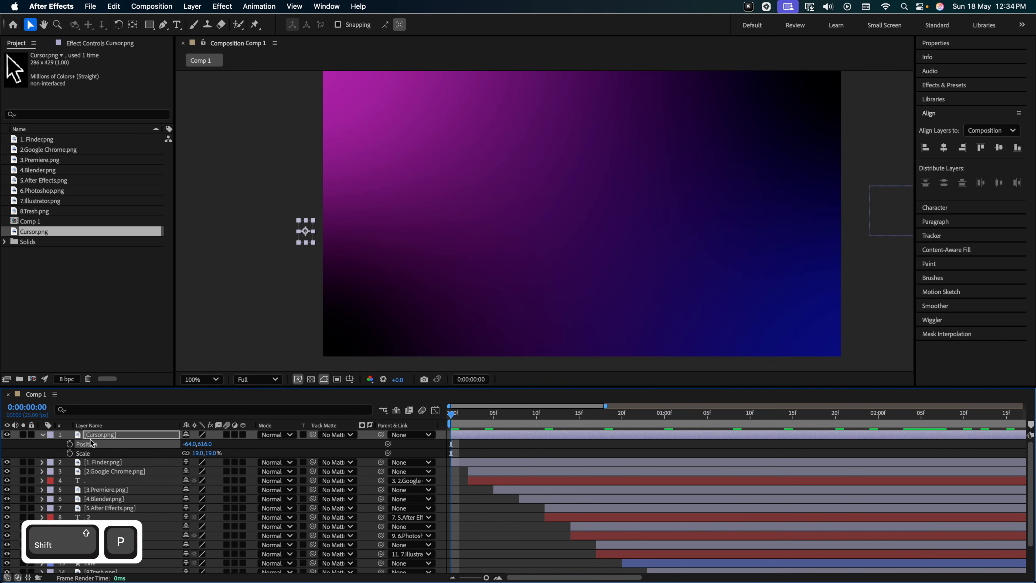
left_click(70, 444)
Step: Keyframe the cursor's Position at 1305, 616 at 0:00:02:00 and preview its move across the dock
key("space")
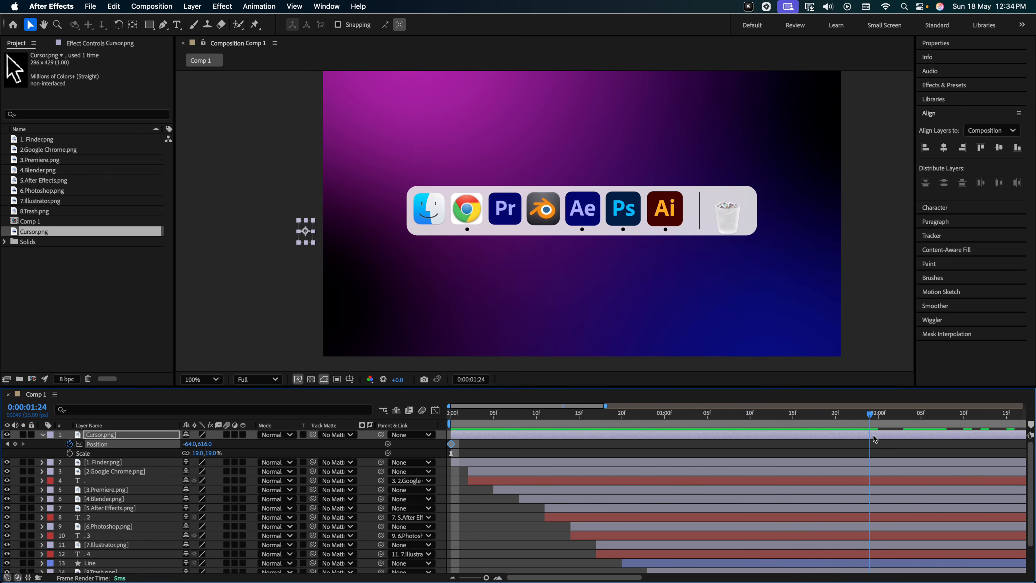
left_click_drag(870, 435, 880, 435)
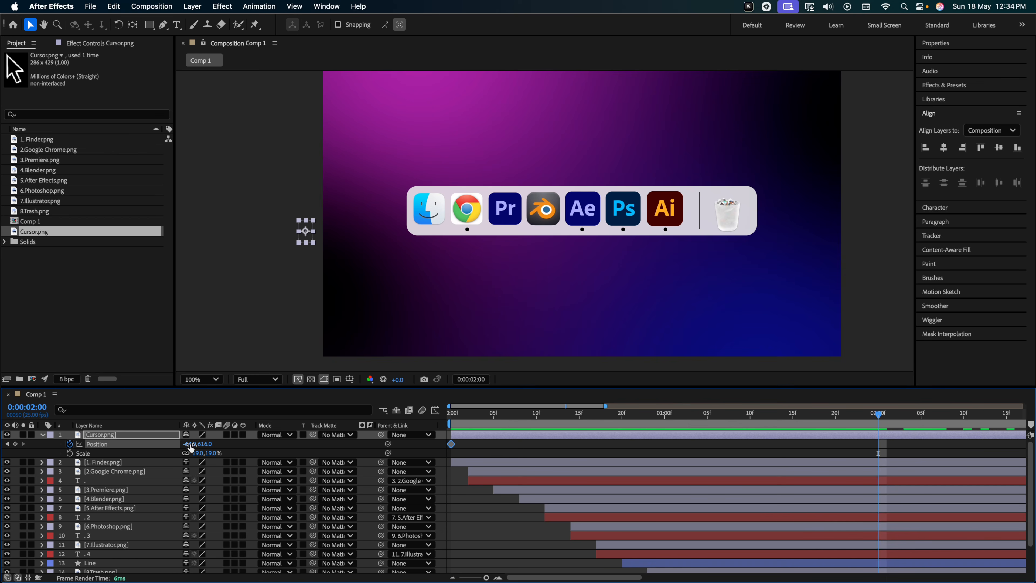
left_click_drag(190, 448, 725, 447)
left_click_drag(897, 444, 450, 448)
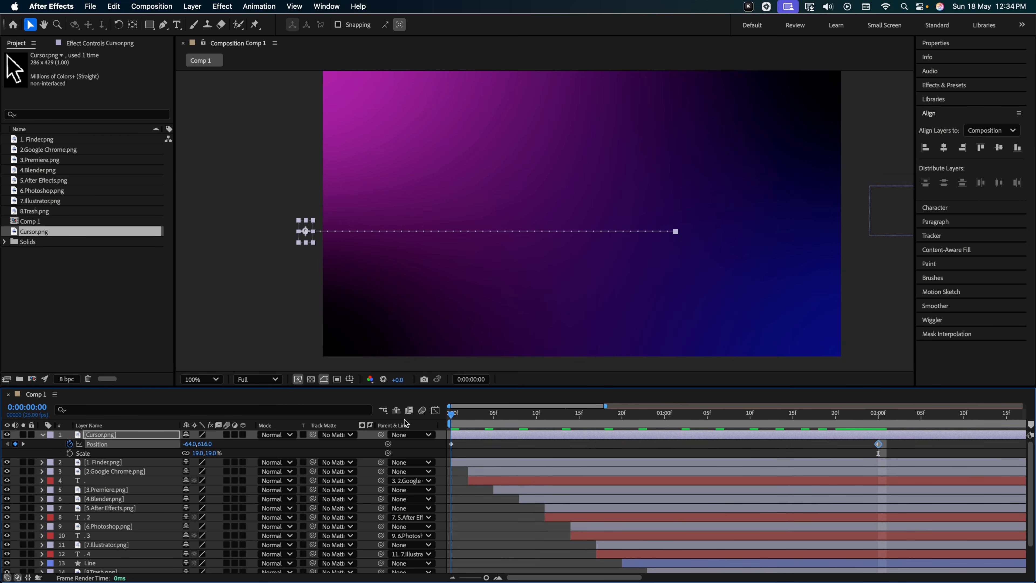
key("space")
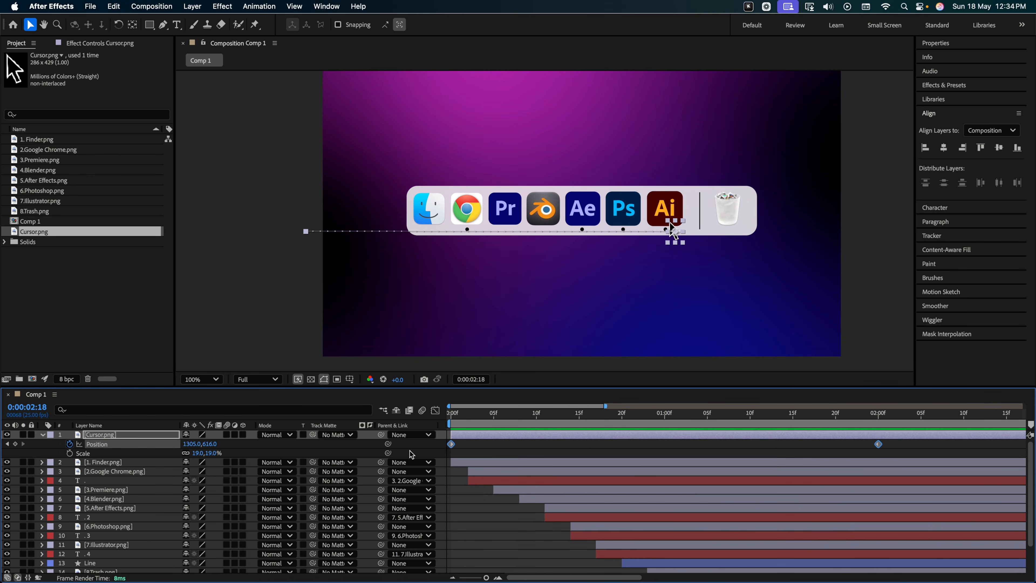
Step: Easy Ease the cursor's Position keyframes and stretch the last keyframe's incoming influence to about 0:00:01:00 in the speed graph
key("F9")
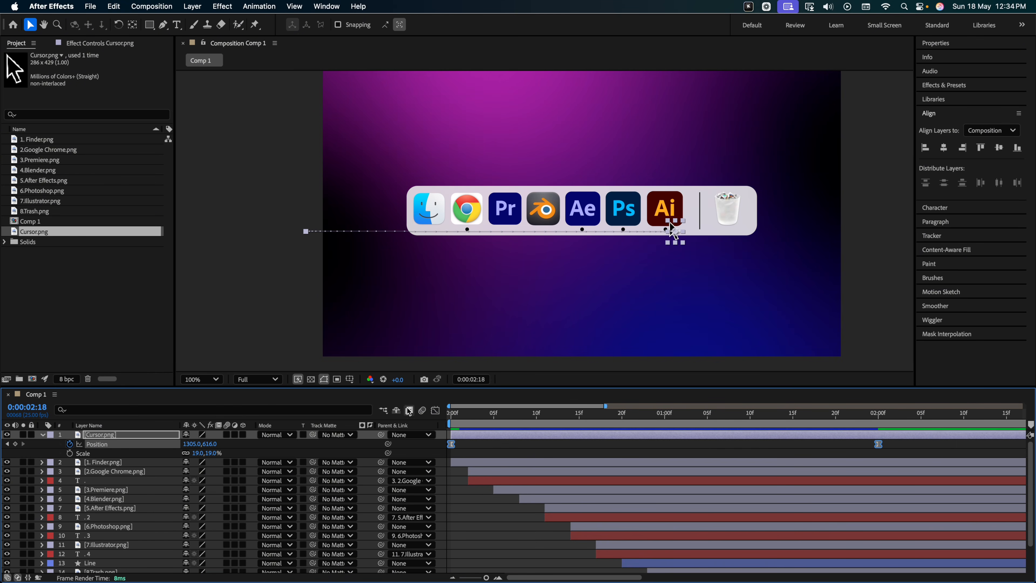
left_click(435, 410)
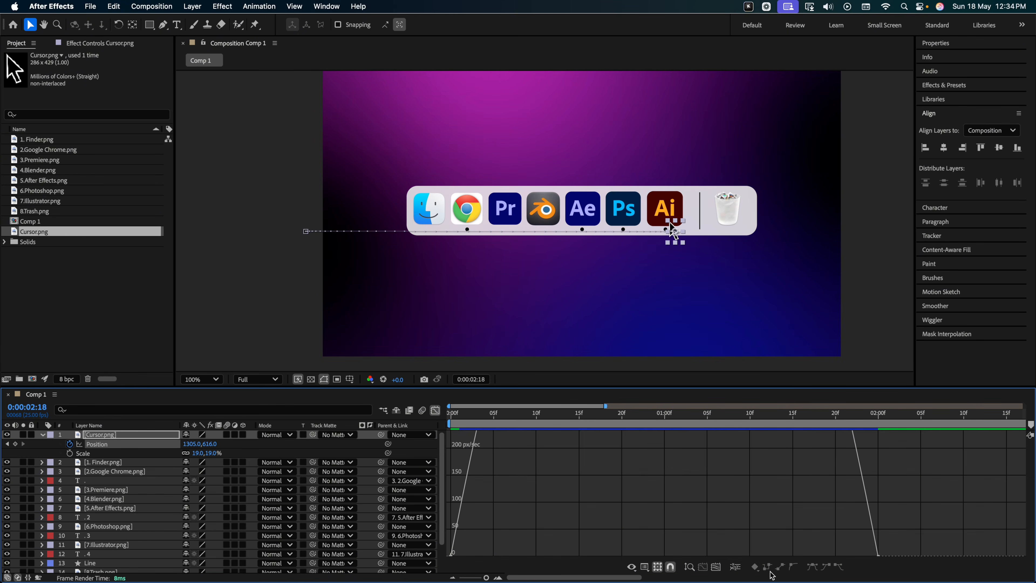
left_click(717, 569)
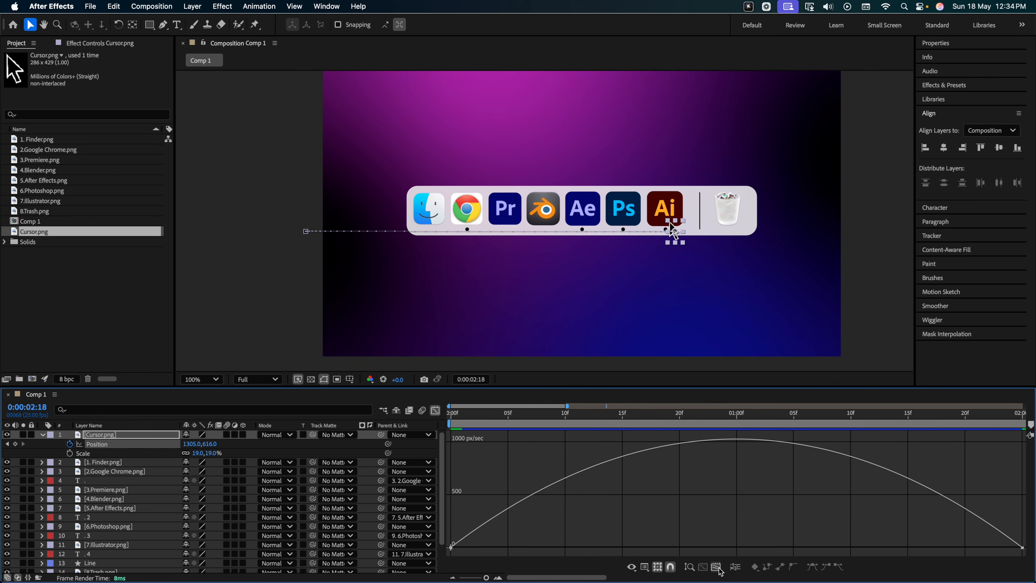
left_click(1003, 540)
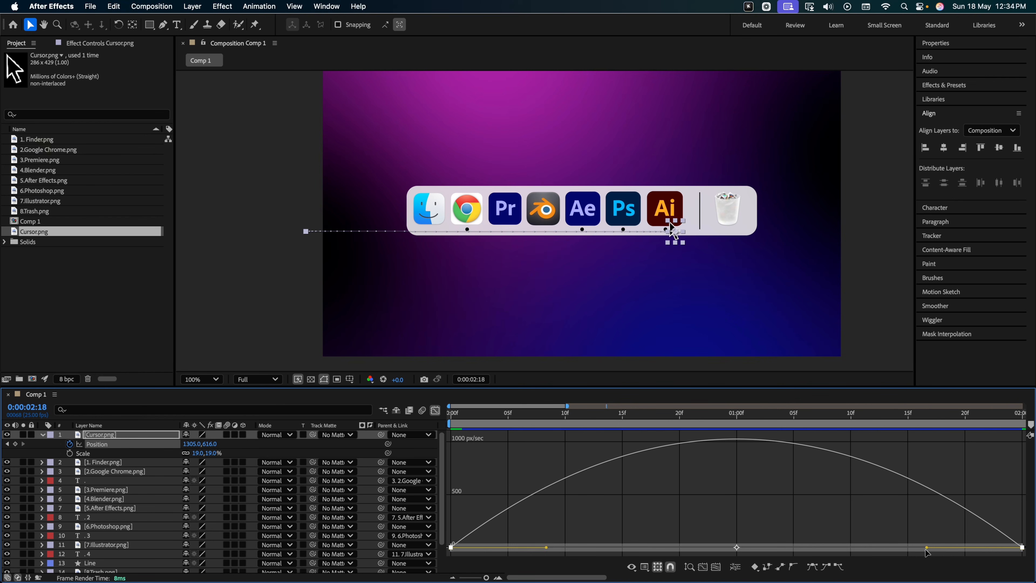
left_click_drag(926, 549, 743, 549)
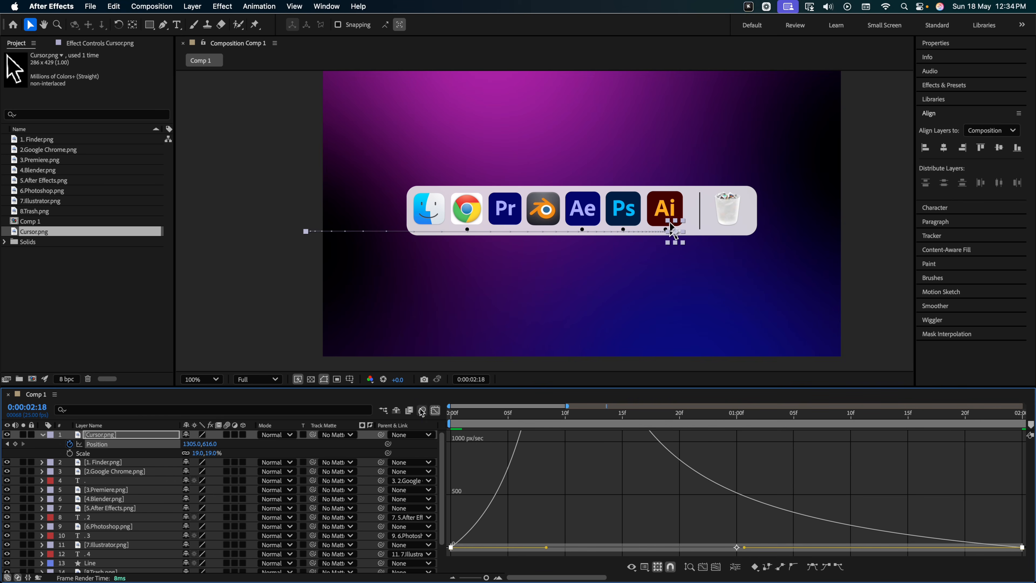
left_click(422, 412)
Step: Preview the eased cursor movement from the first frame
left_click(450, 418)
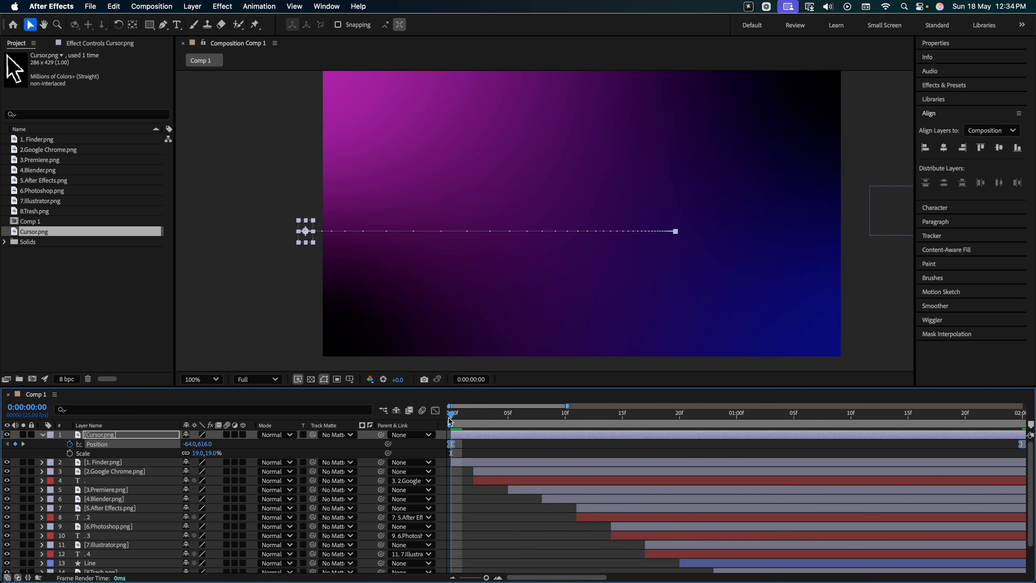
key("space")
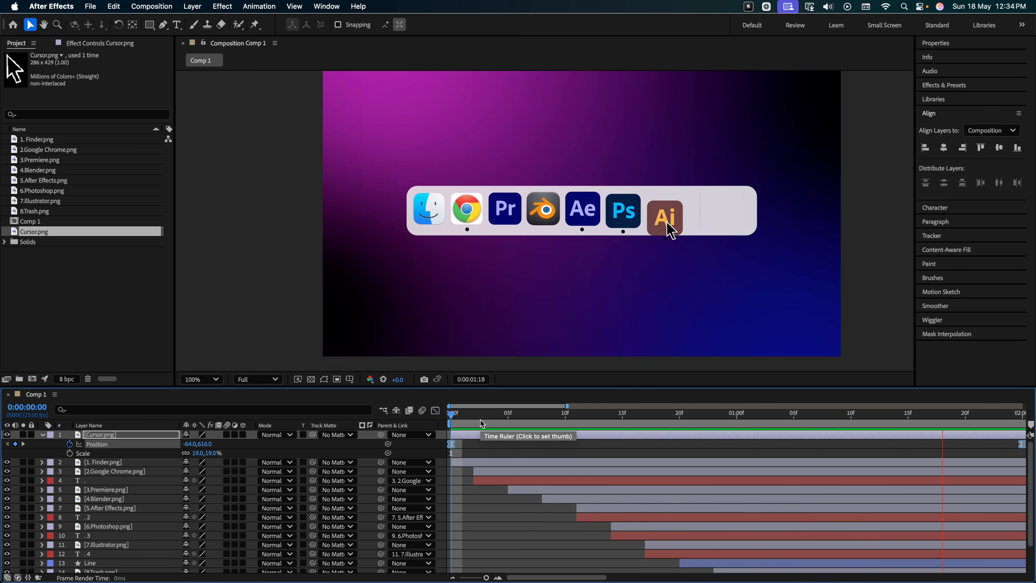
key("space")
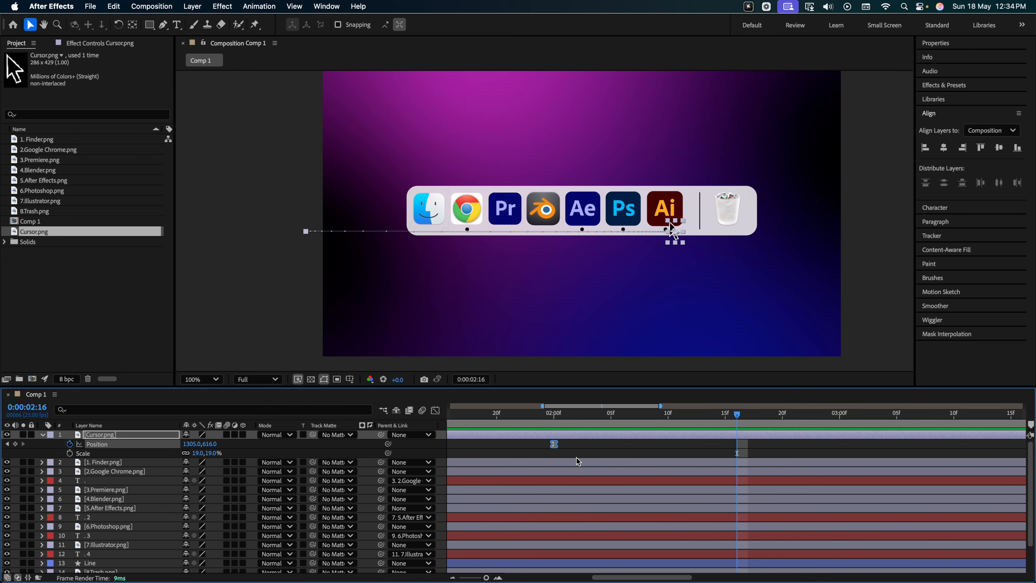
Step: Shift both cursor Position keyframes nine frames, to 0:00:00:09 and 0:00:02:09, and preview the delayed move
mouse_move(555, 446)
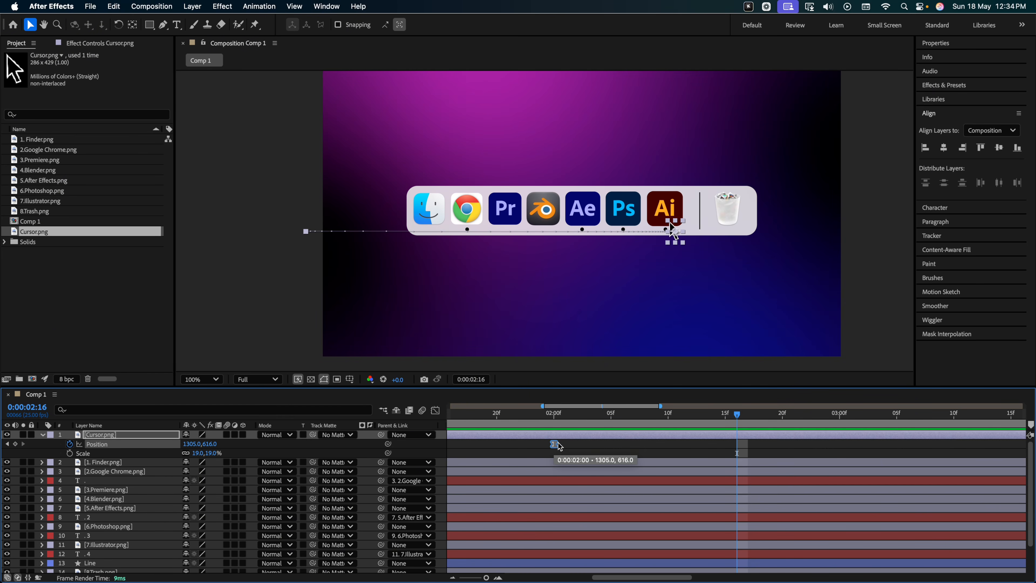
left_click_drag(557, 444, 659, 444)
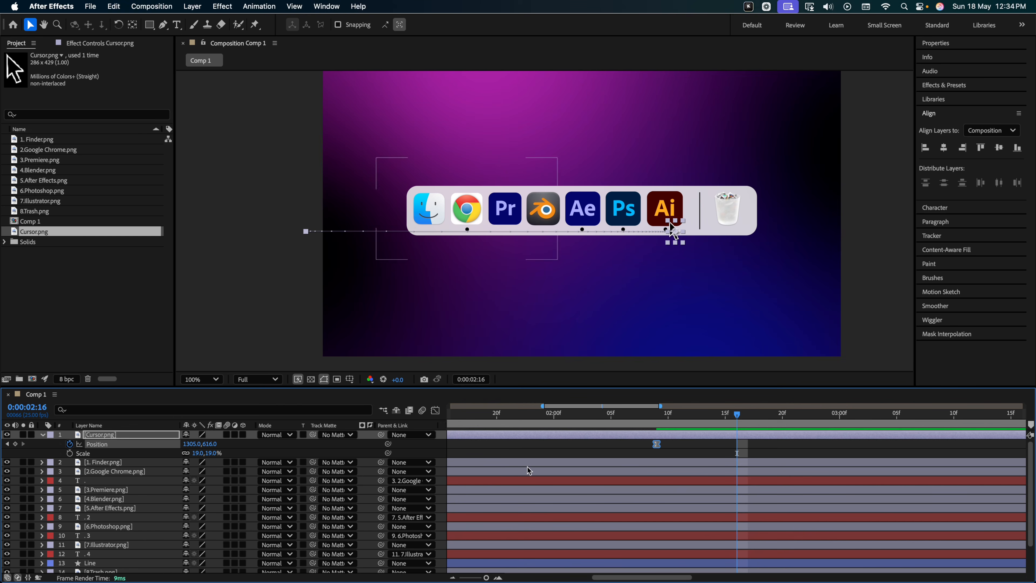
left_click_drag(593, 578, 505, 579)
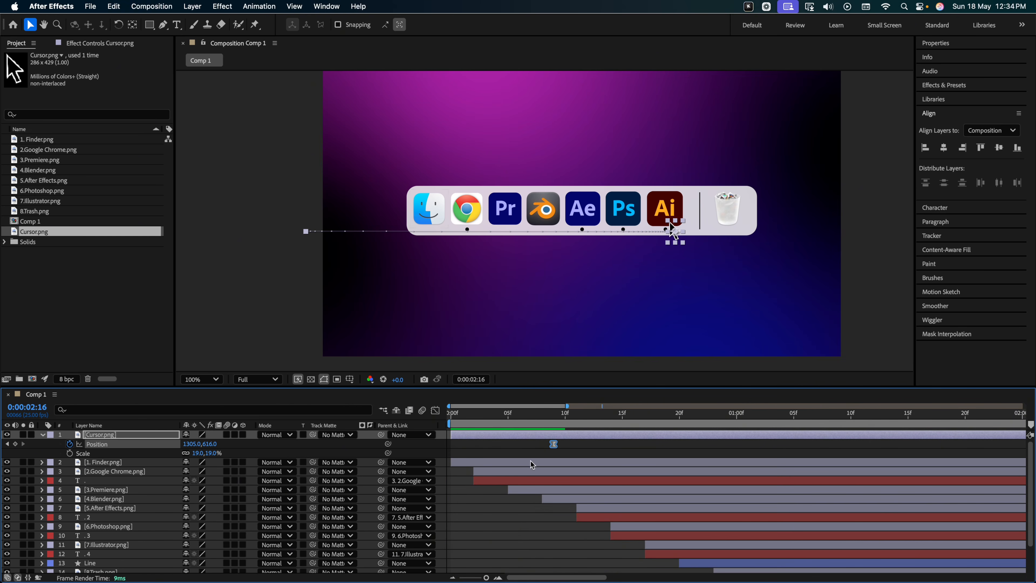
left_click(496, 413)
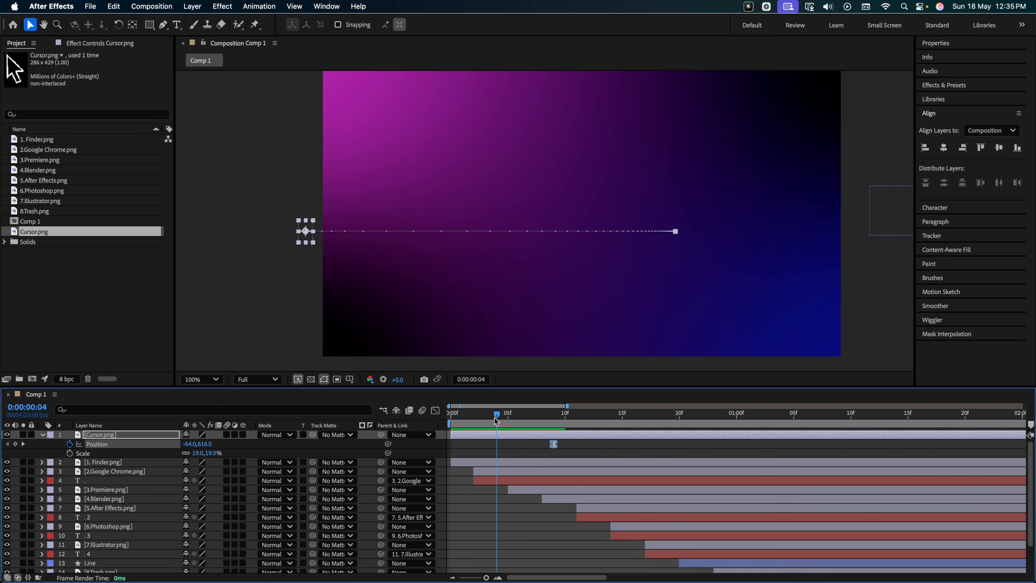
key("space")
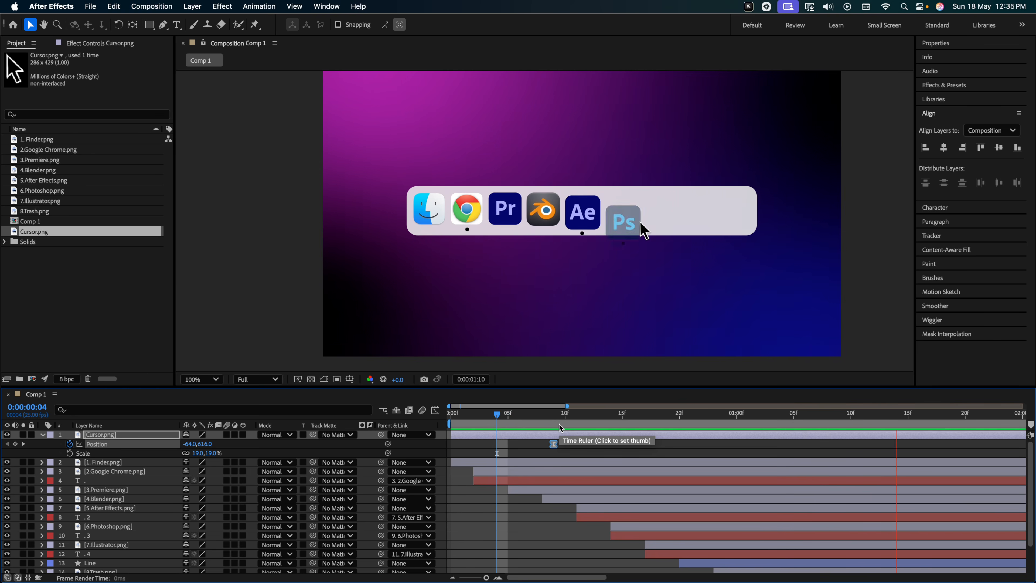
key("space")
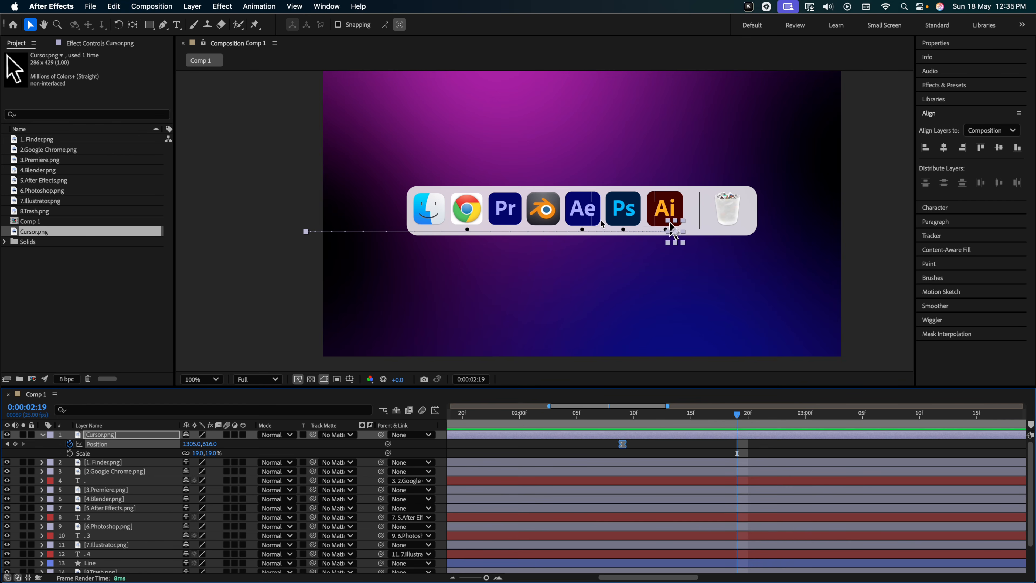
Step: At 0:00:03:00, move the cursor back onto the After Effects icon at 1017, 606, and preview the return from 0:00:02:09
left_click_drag(745, 420, 805, 439)
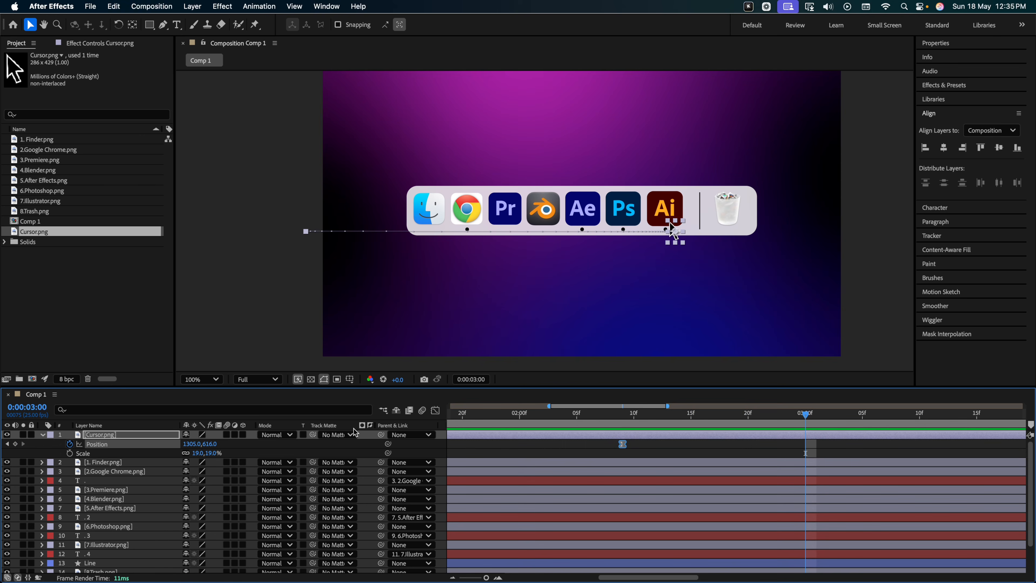
left_click_drag(664, 232, 595, 230)
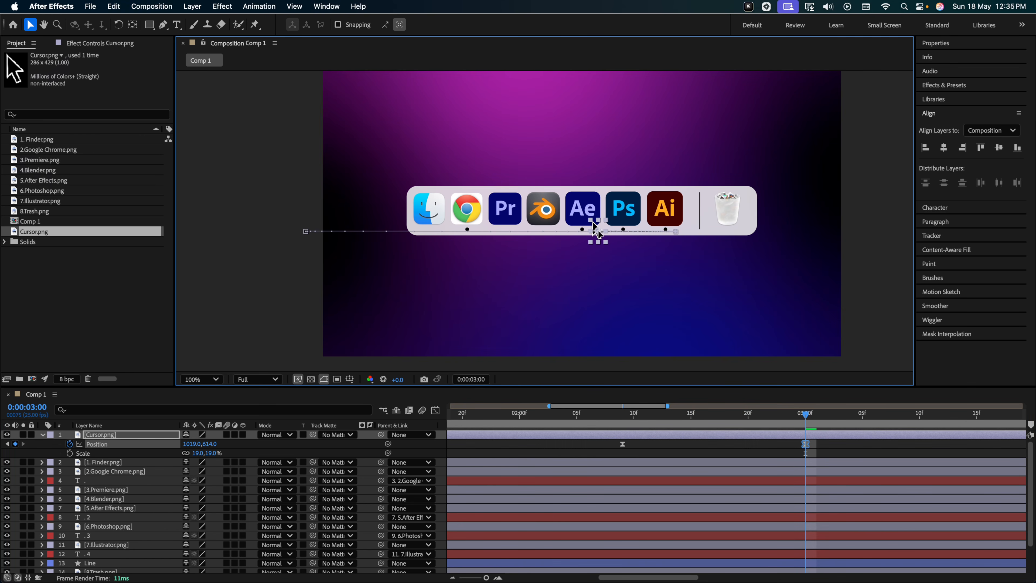
left_click_drag(806, 414, 623, 432)
key("space")
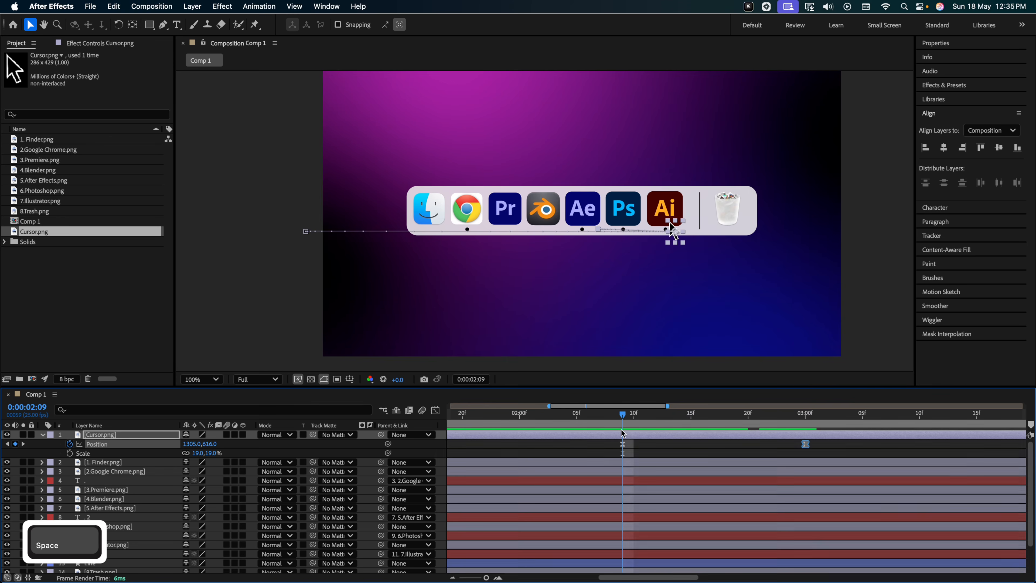
key("space")
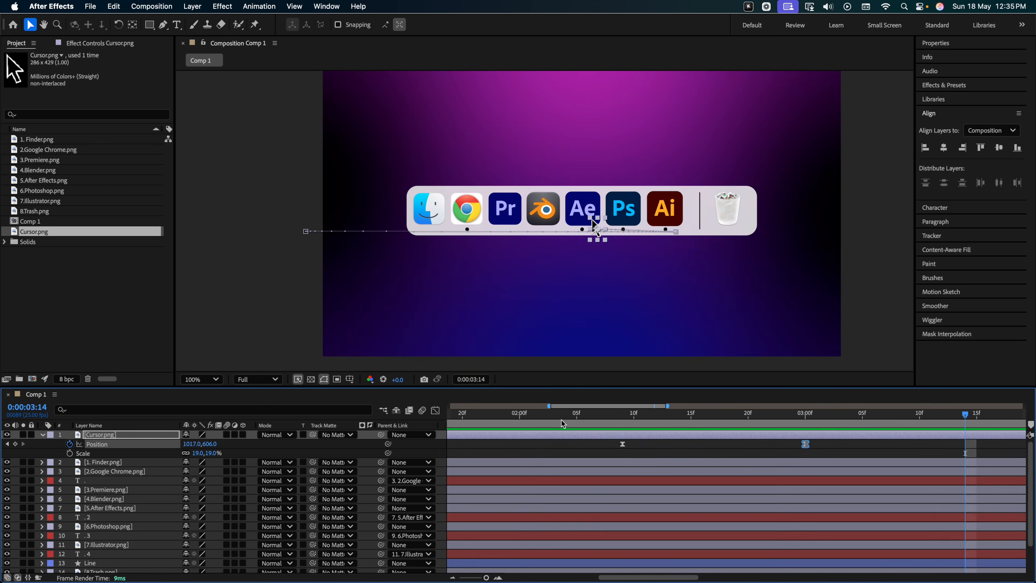
Step: Add a Scale keyframe for the cursor at 0:00:03:00 and shrink its scale to 17% at 0:00:03:02
key("Page_Up")
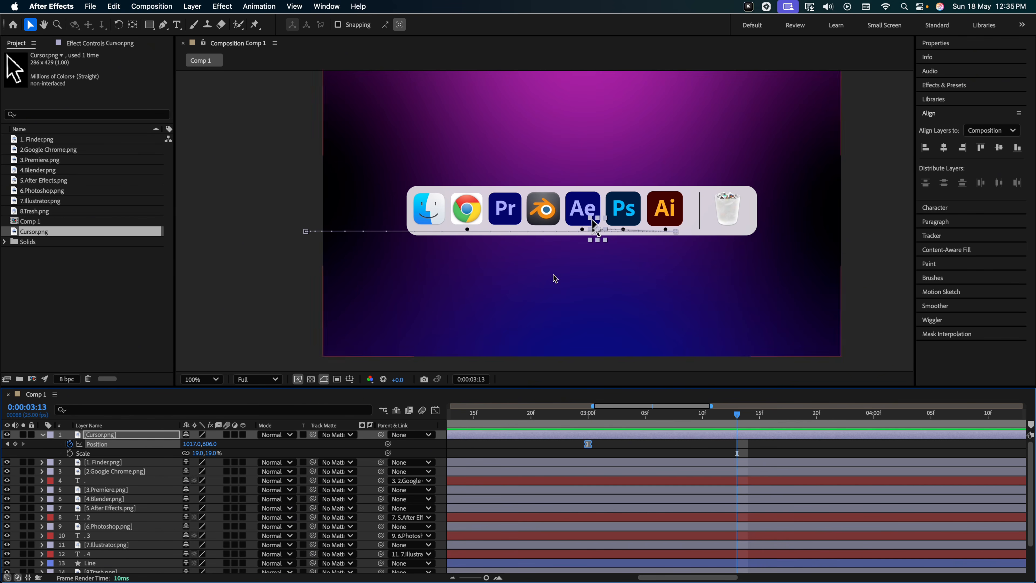
key("j")
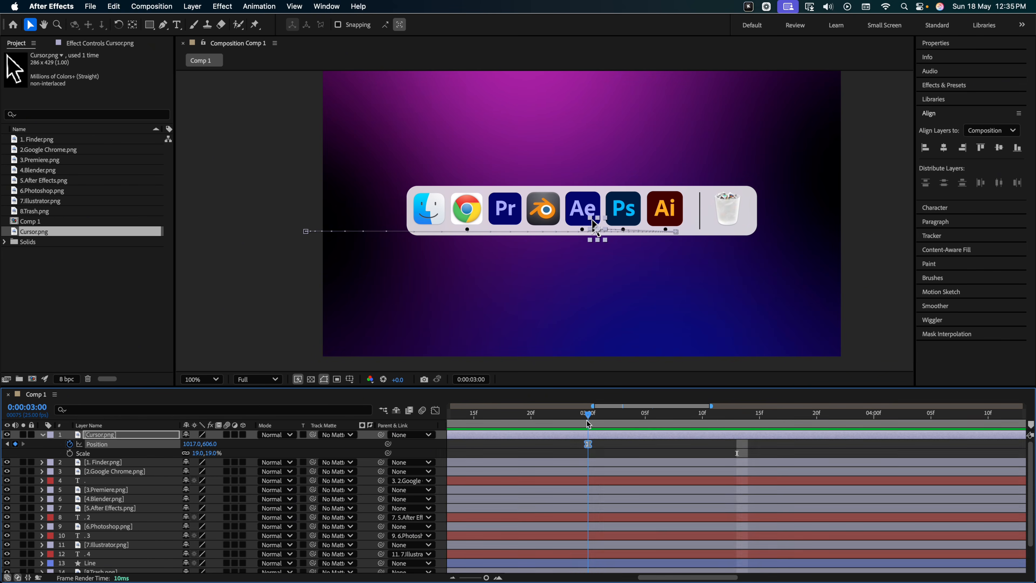
left_click(70, 454)
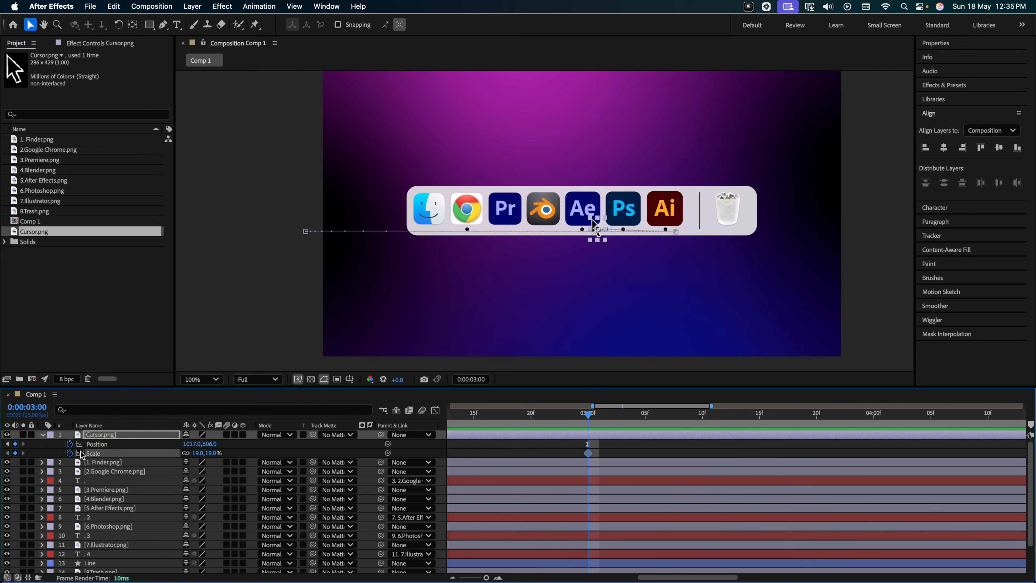
left_click(598, 420)
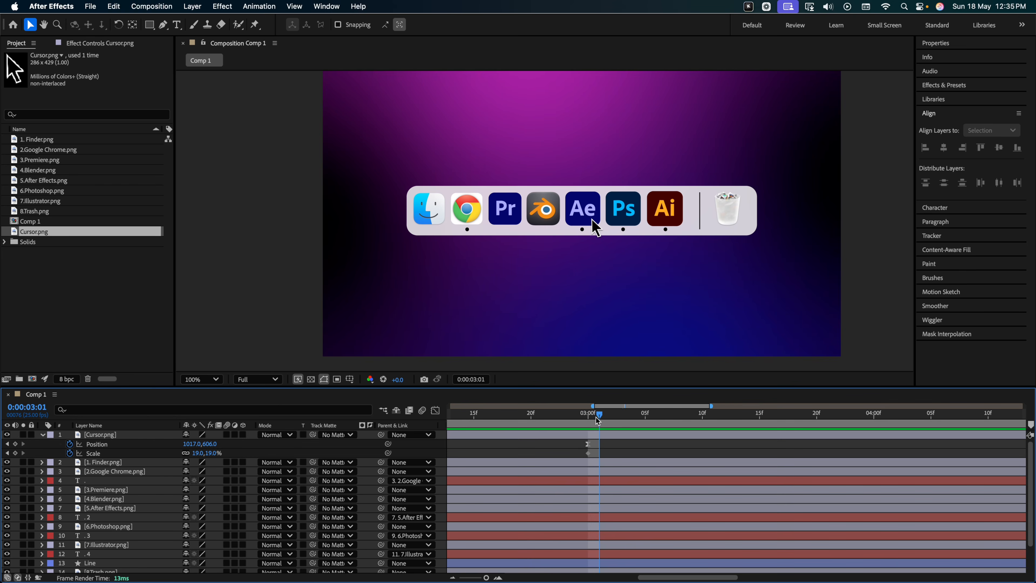
left_click_drag(598, 420, 609, 419)
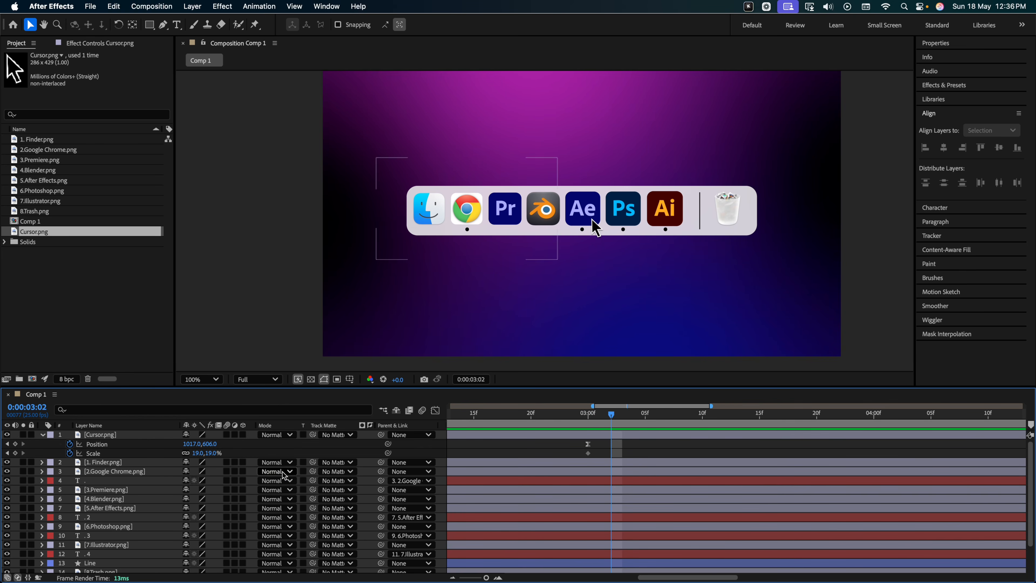
left_click(212, 453)
type("17")
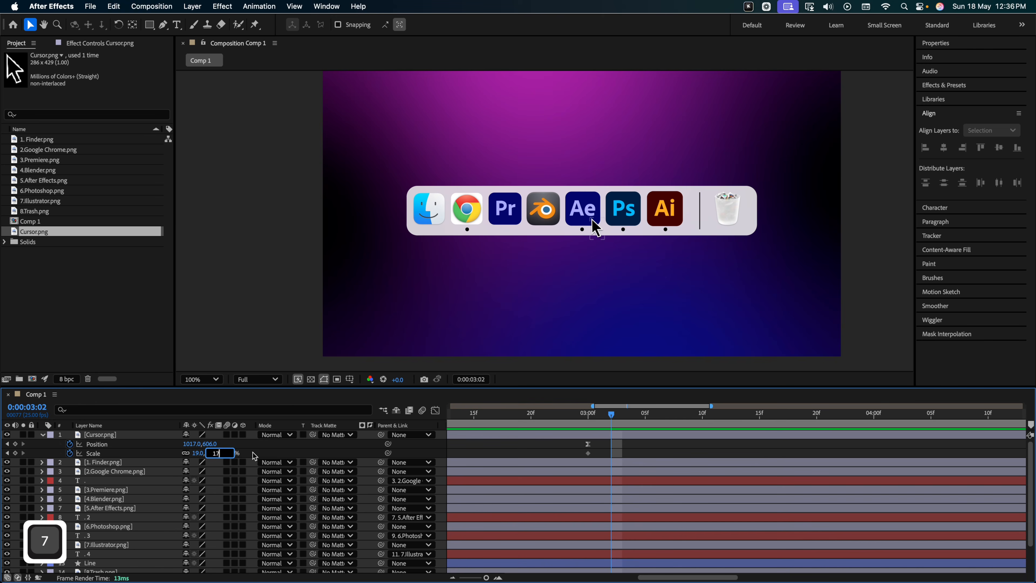
key("Return")
Step: Copy the cursor's 0:00:03:00 Scale keyframe to 0:00:03:04
left_click(589, 454)
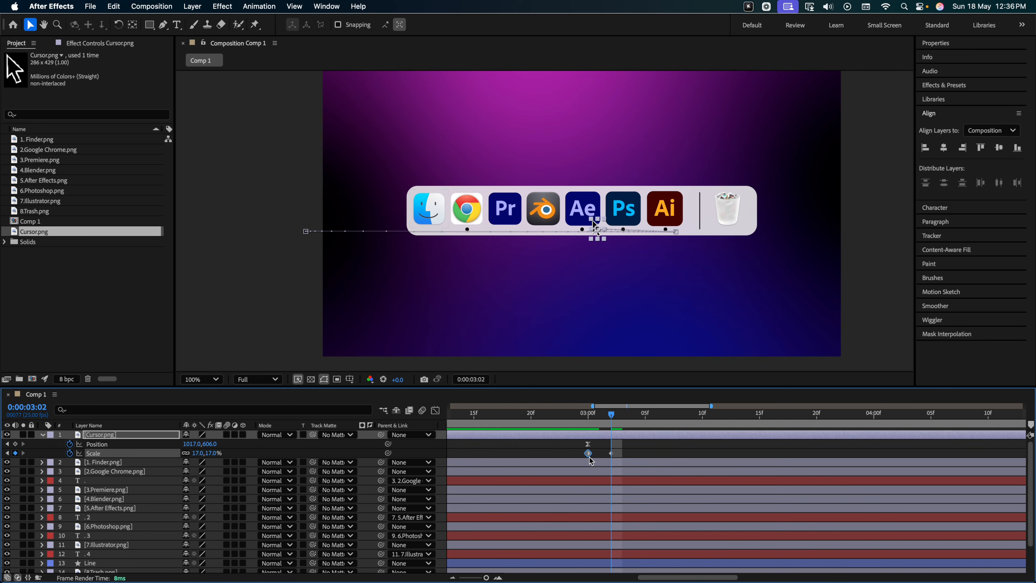
left_click_drag(612, 417, 634, 422)
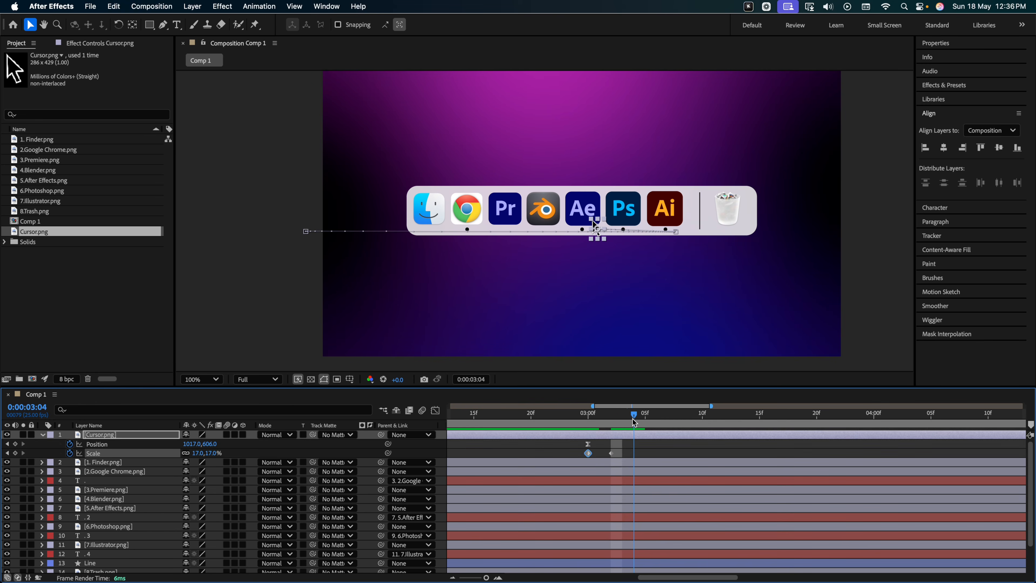
key("super+v")
Step: Preview the cursor's click animation close up from 0:00:02:23
left_click(566, 417)
scroll(575, 280, "up", 1)
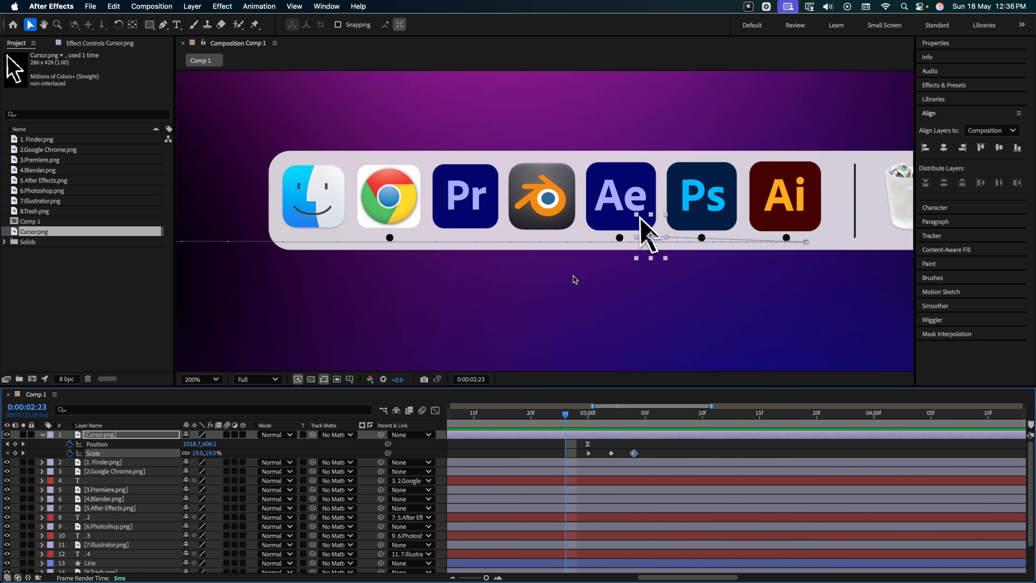
left_click_drag(659, 288, 582, 236)
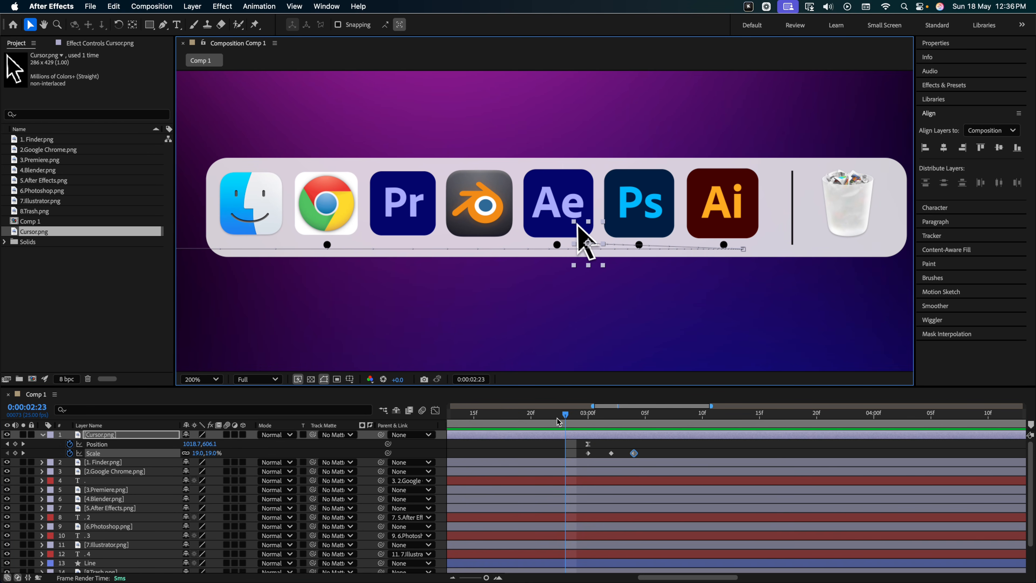
key("space")
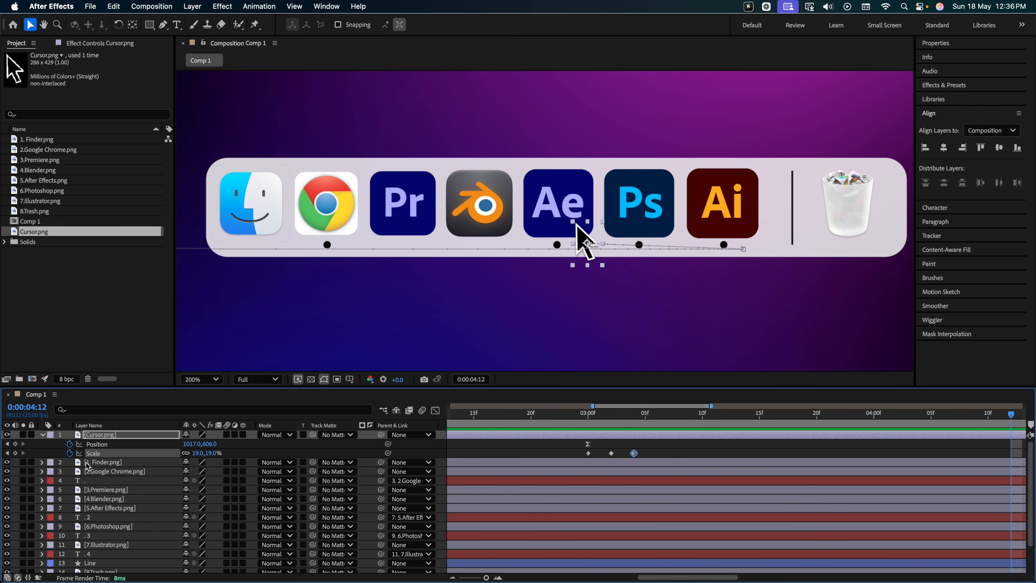
Step: Collapse the cursor layer's properties, show only Position for the 5.After Effects.png layer, and preview from 0:00:03:00
left_click(126, 435)
key("u")
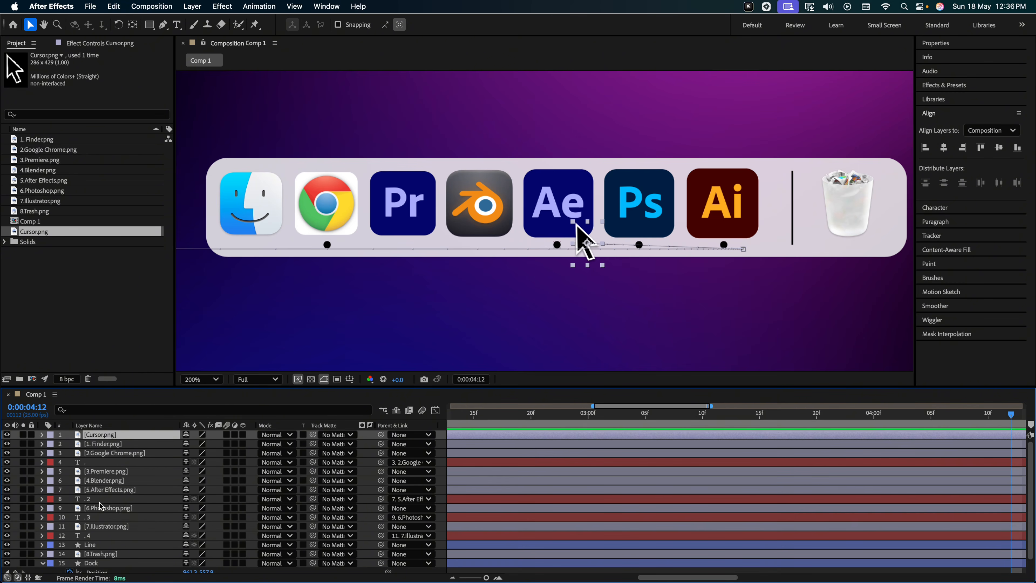
left_click(112, 491)
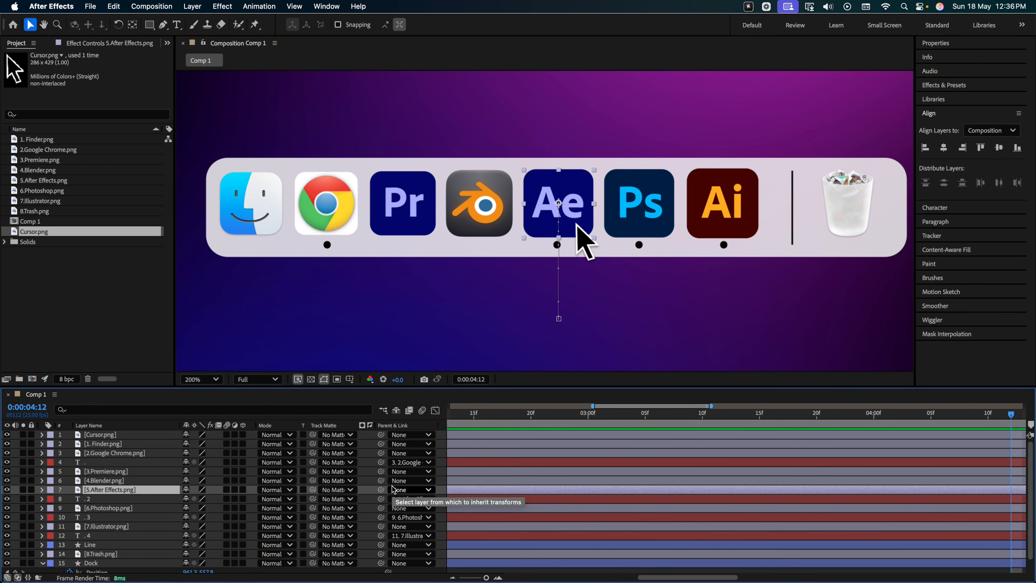
key("p")
left_click(588, 423)
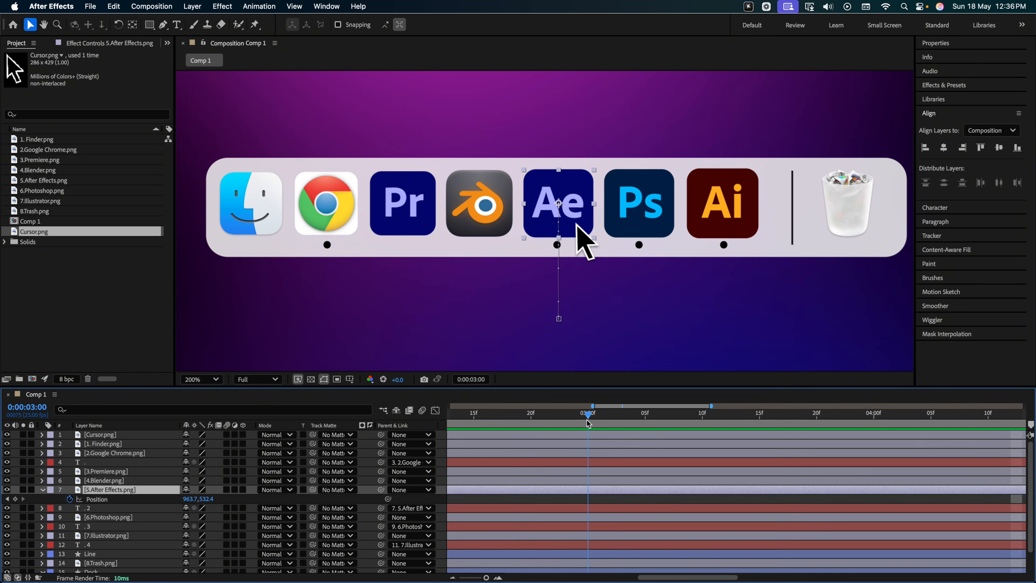
key("space")
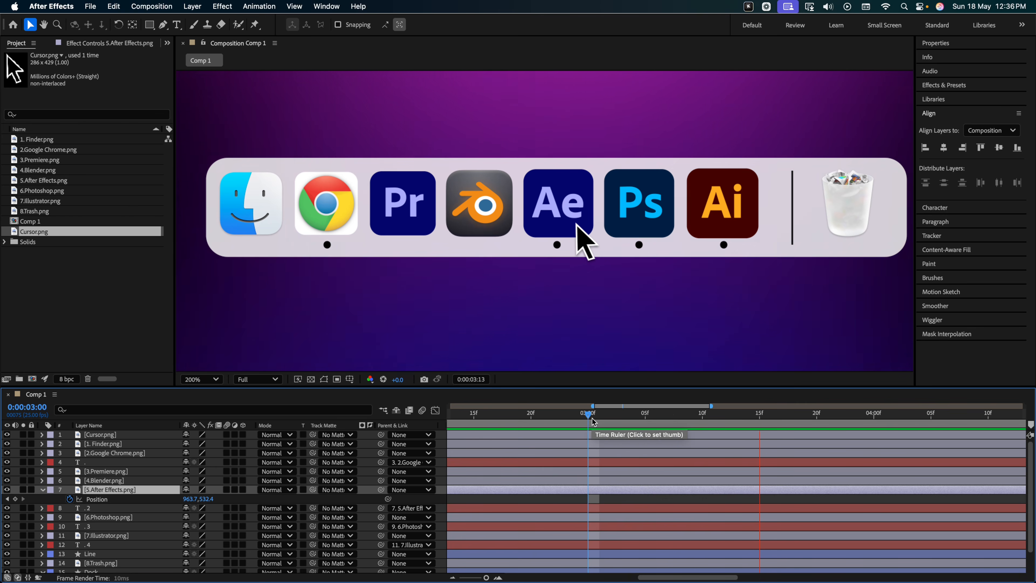
key("space")
Step: Add a Position keyframe to the After Effects icon at 0:00:03:01 and raise the icon to 963.7, 482.4 at 0:00:03:10
left_click(588, 416)
mouse_move(588, 418)
left_mouse_down()
mouse_move(620, 422)
mouse_move(601, 426)
left_mouse_up()
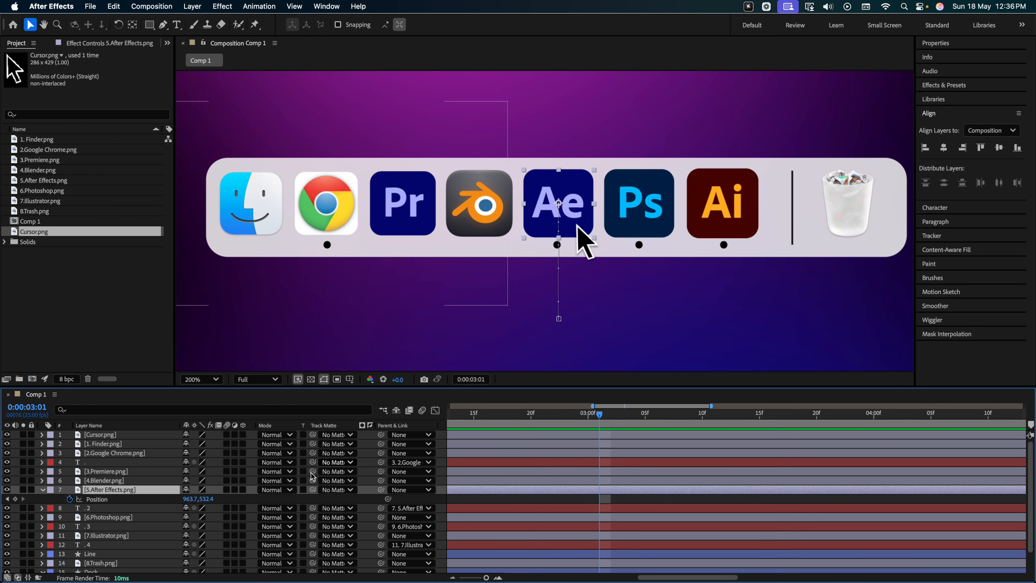
left_click(15, 499)
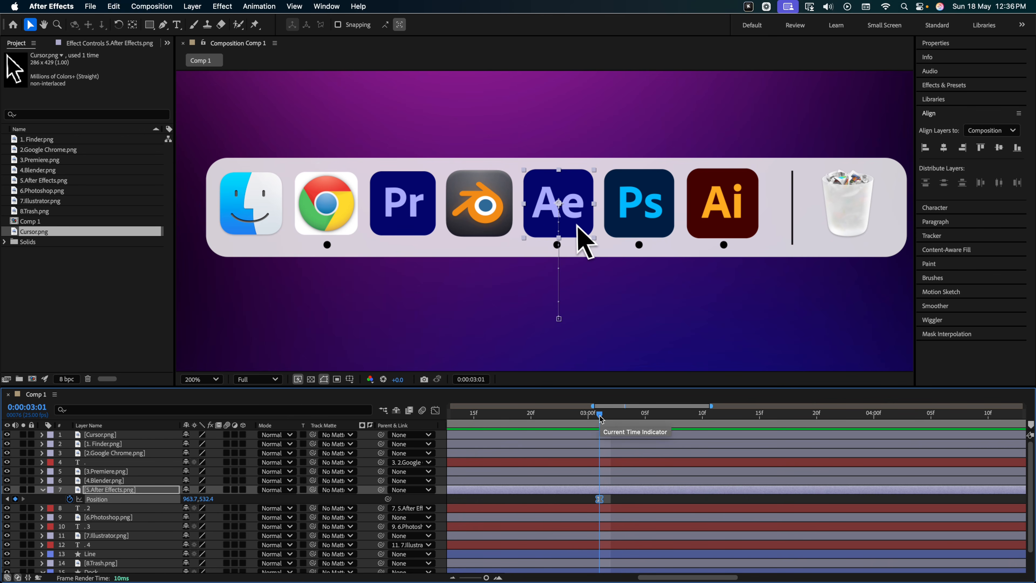
left_click(702, 427)
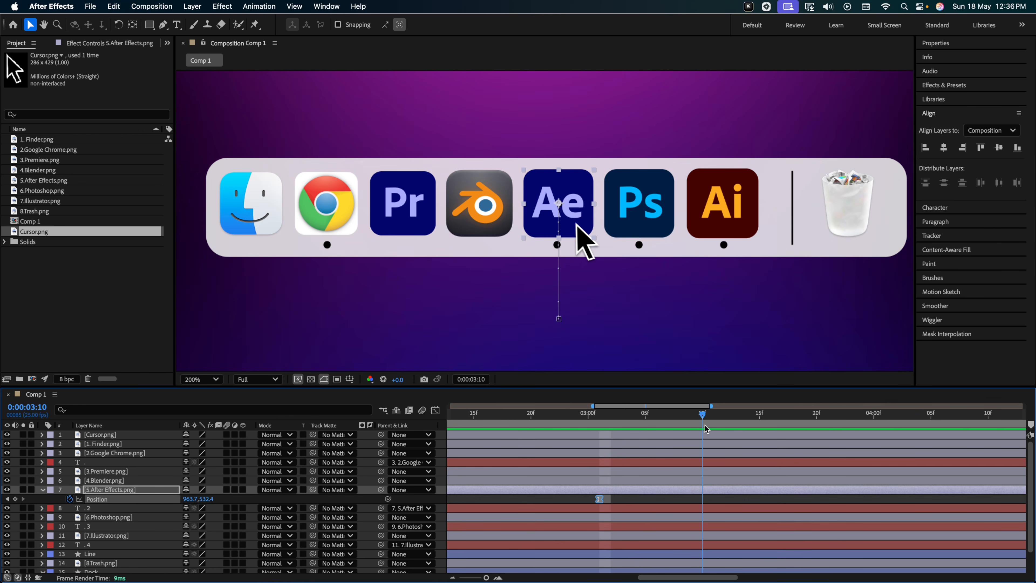
left_click_drag(204, 499, 174, 505)
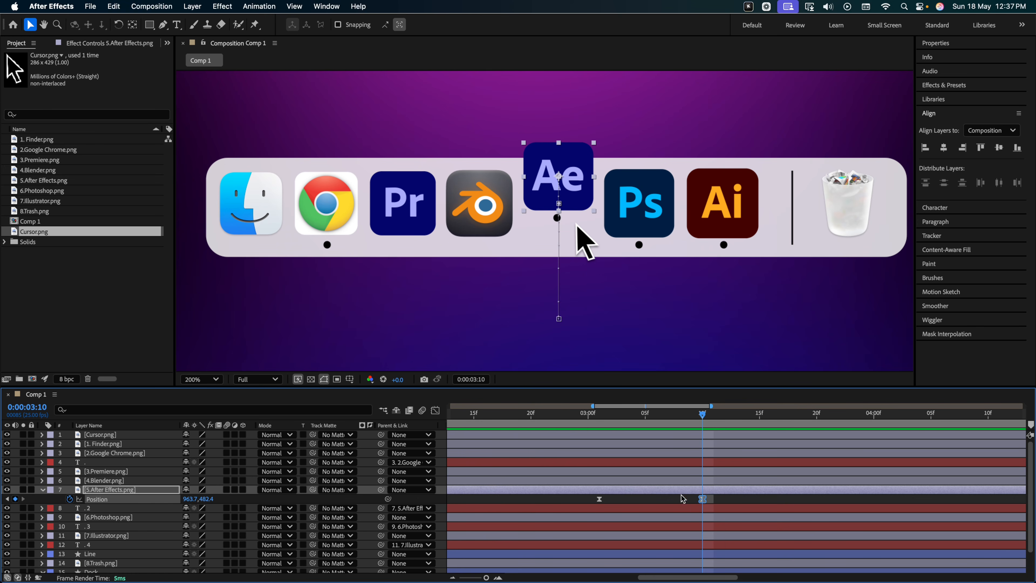
Step: Split the After Effects icon's dot layer at 0:00:03:01 and set the second part's parent to None
left_click(702, 509)
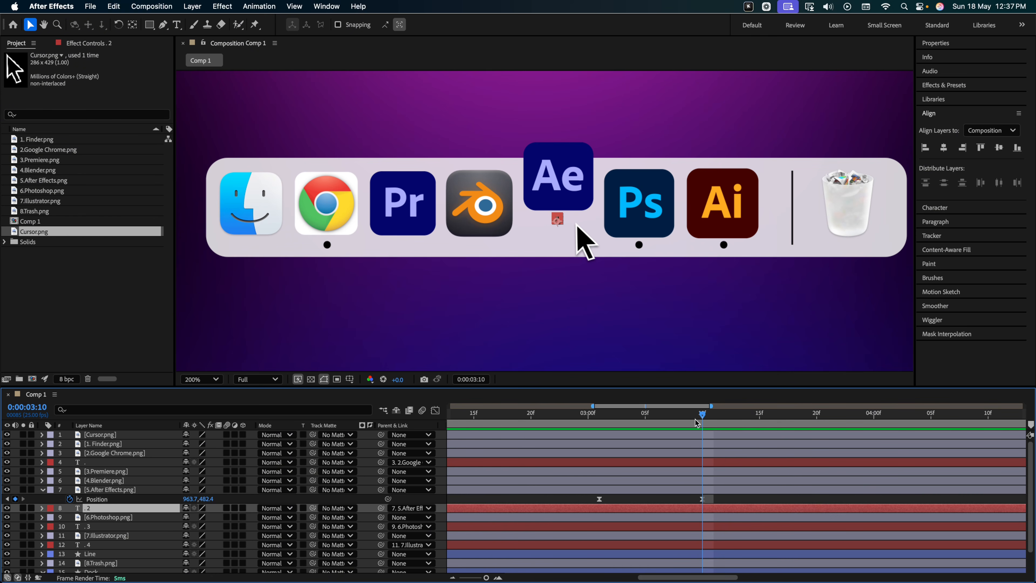
left_click_drag(696, 423, 602, 443)
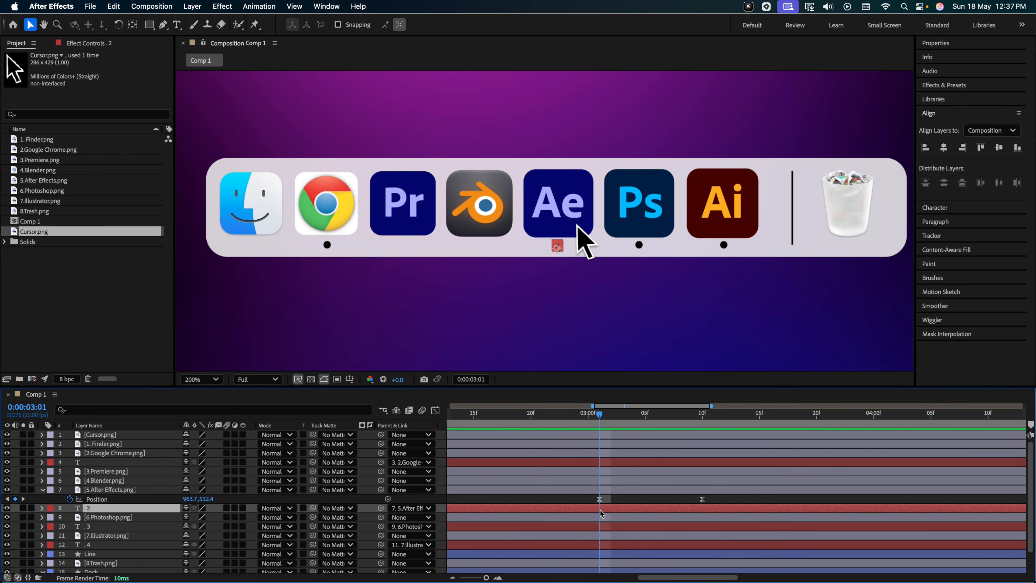
key("super+shift+d")
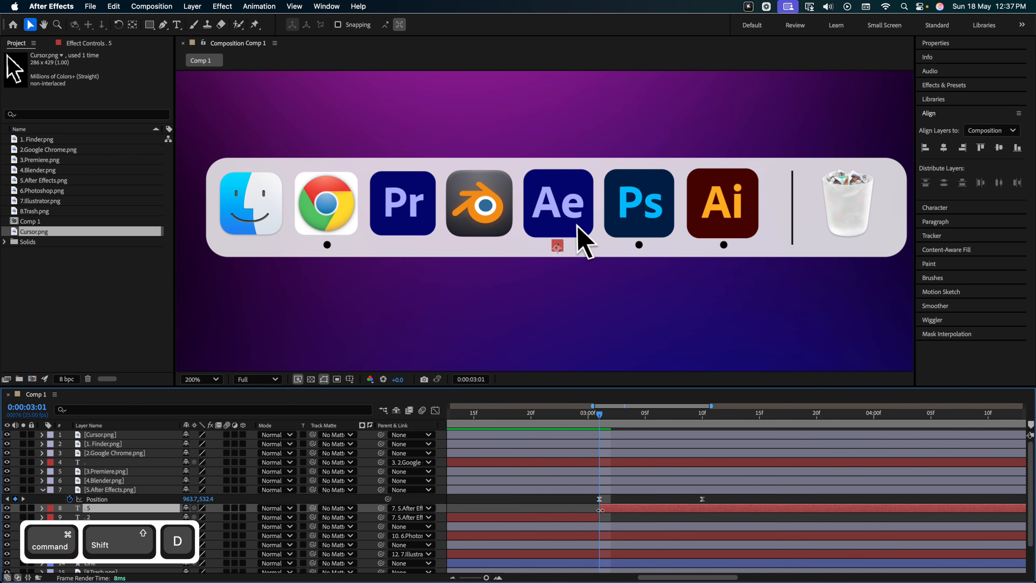
left_click(406, 512)
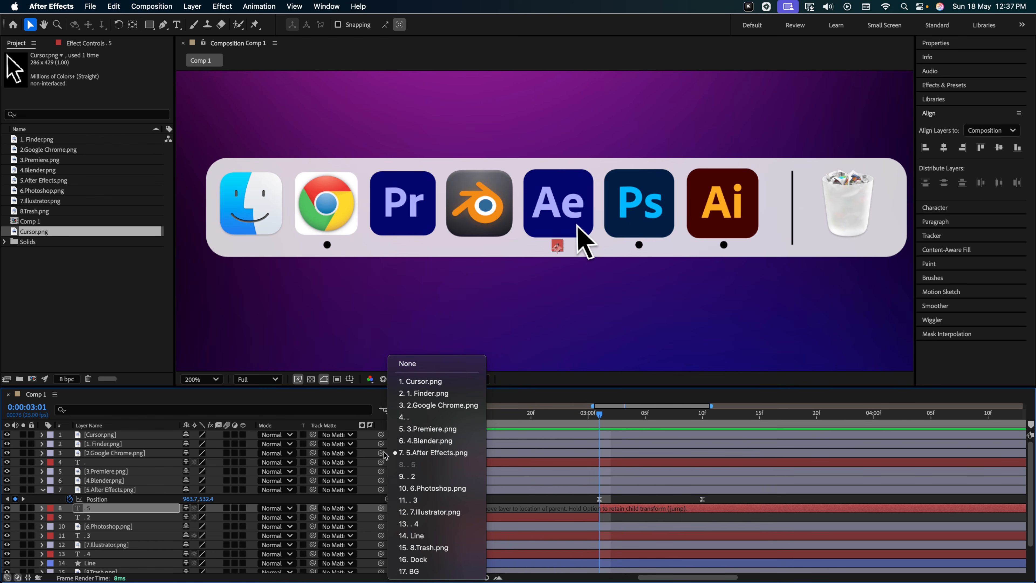
left_click(408, 365)
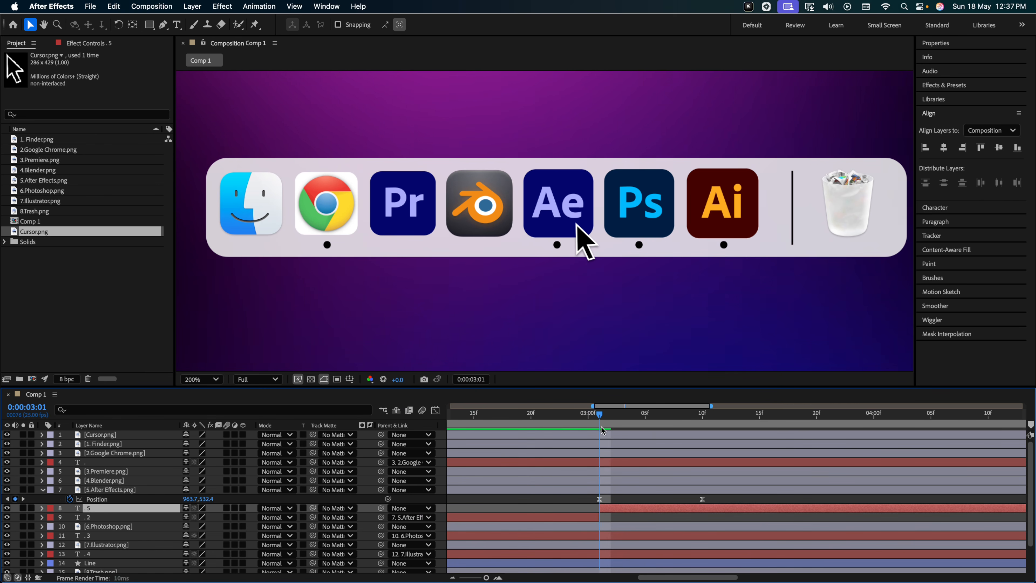
Step: Preview the icon's jump with the unparented dot from 0:00:02:22
left_click_drag(600, 425, 554, 436)
key("space")
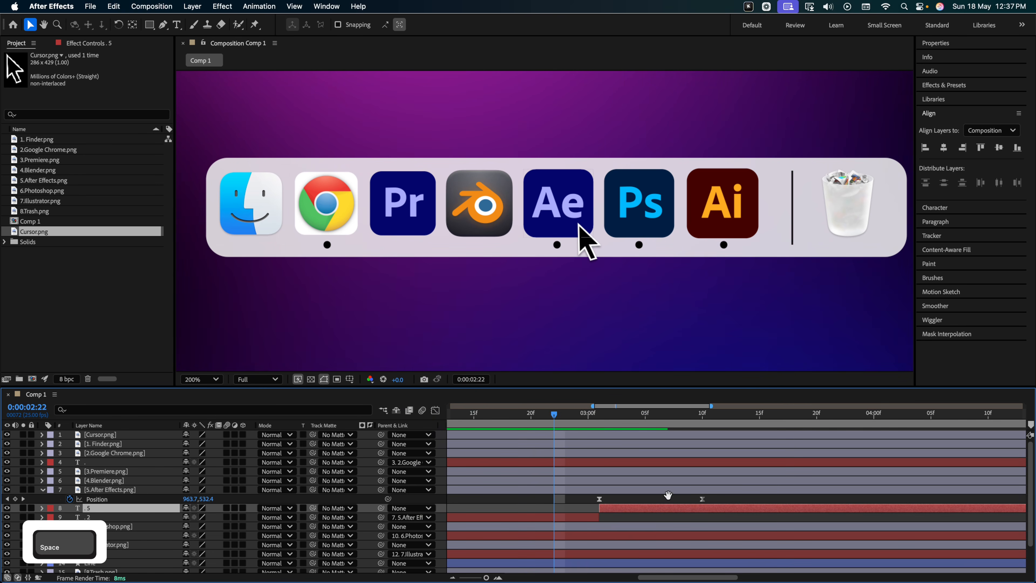
key("space")
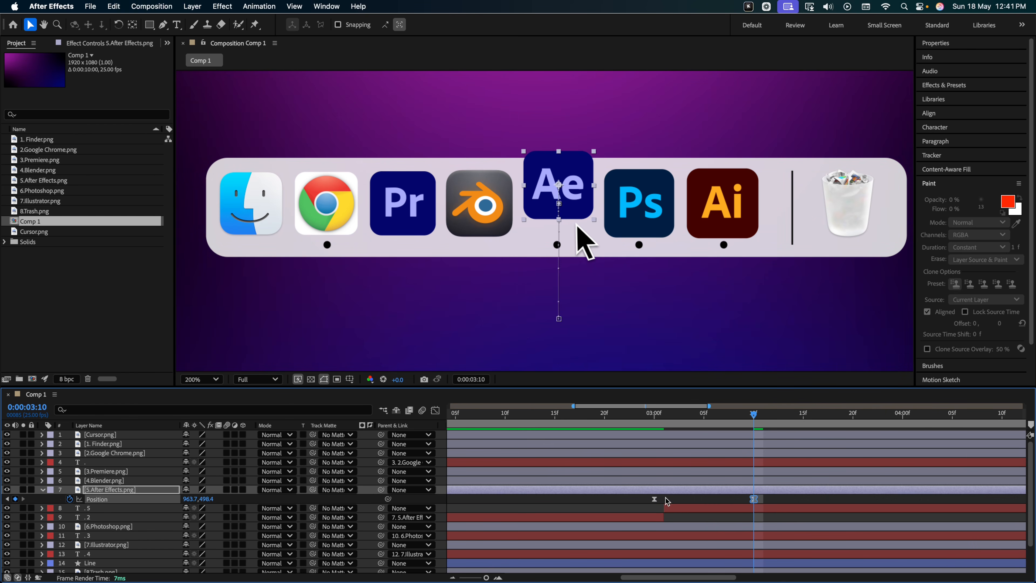
Step: Copy the After Effects icon's resting Position keyframe from 0:00:03:00 to 0:00:03:20
left_click(644, 505)
left_click_drag(663, 495, 643, 505)
left_click_drag(754, 414, 853, 414)
key("ctrl+v")
Step: Repeat the icon's bounce by copying its Position keyframes at 0:00:03:10 and 0:00:03:20 to 0:00:04:05 and 0:00:05:00
left_click_drag(863, 495, 746, 508)
key("super+c")
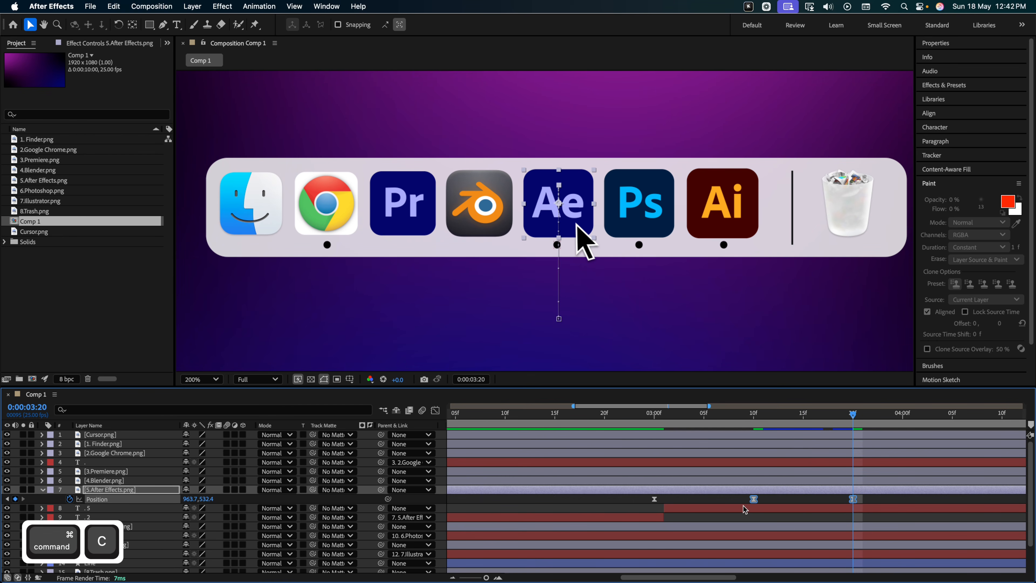
left_click(948, 417)
key("super+v")
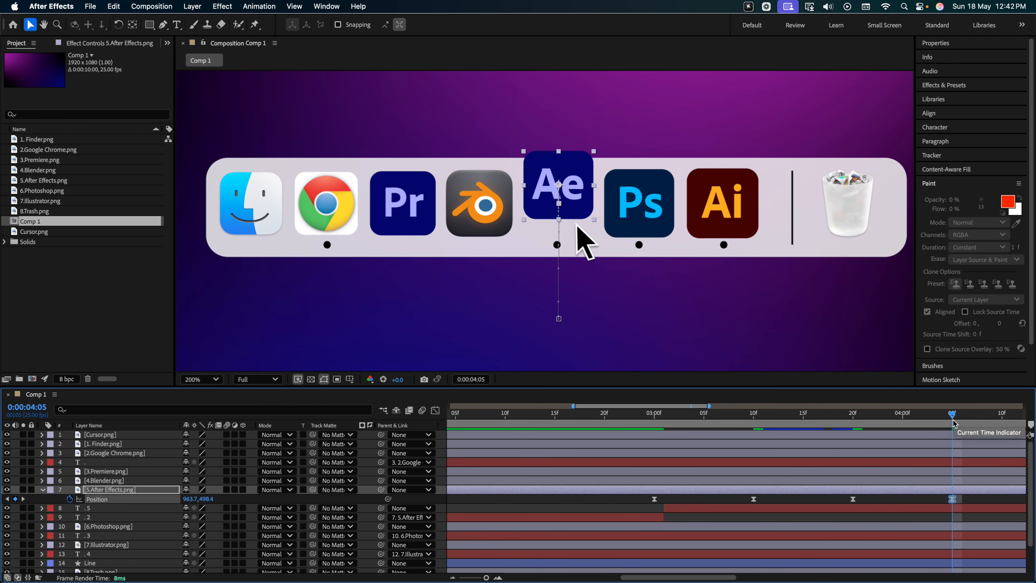
left_click_drag(658, 577, 729, 579)
left_click(808, 417)
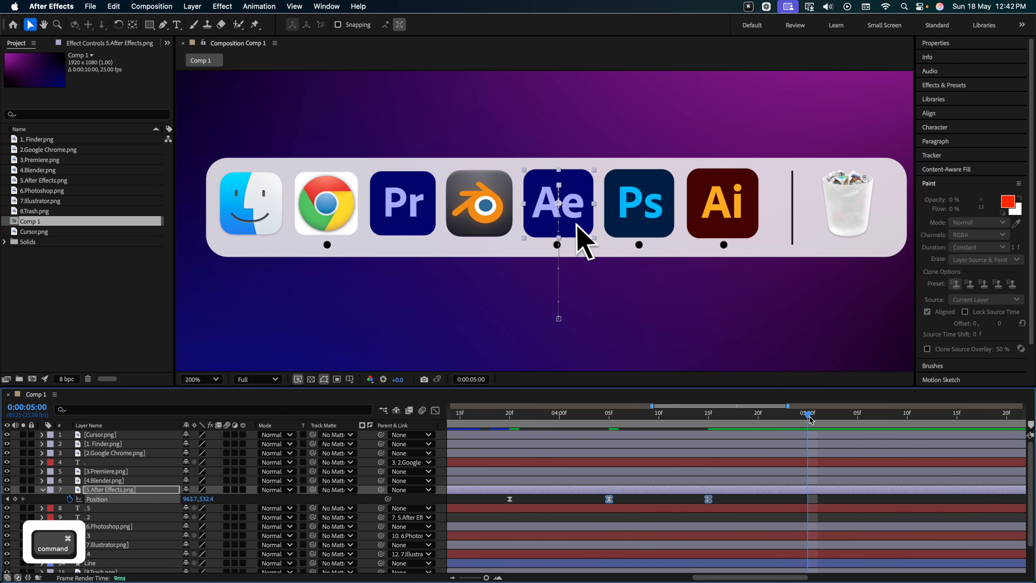
key("super+v")
Step: Preview the After Effects icon's repeated bounce from 0:00:02:24
scroll(684, 448, "left", 10)
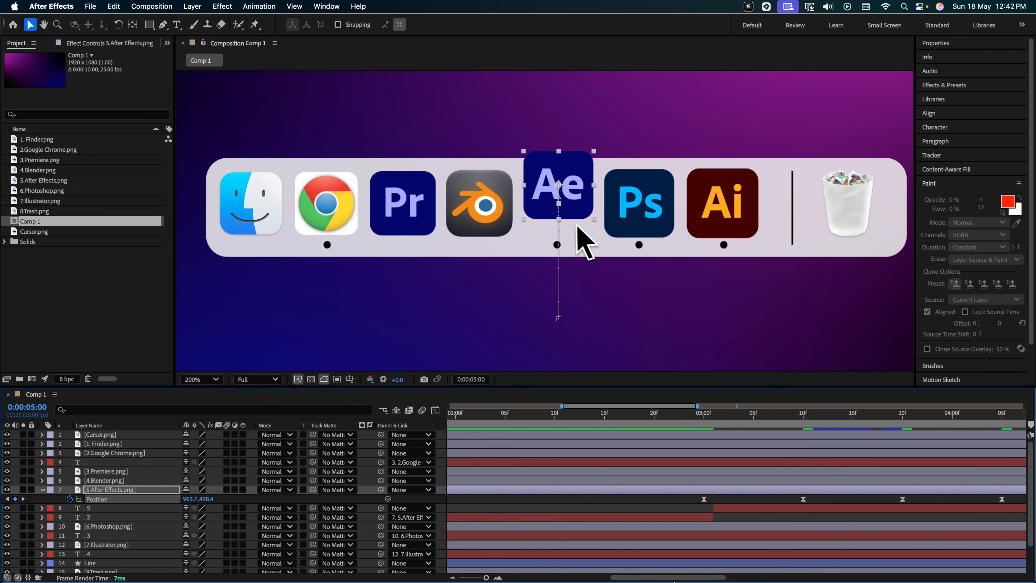
left_click(712, 412)
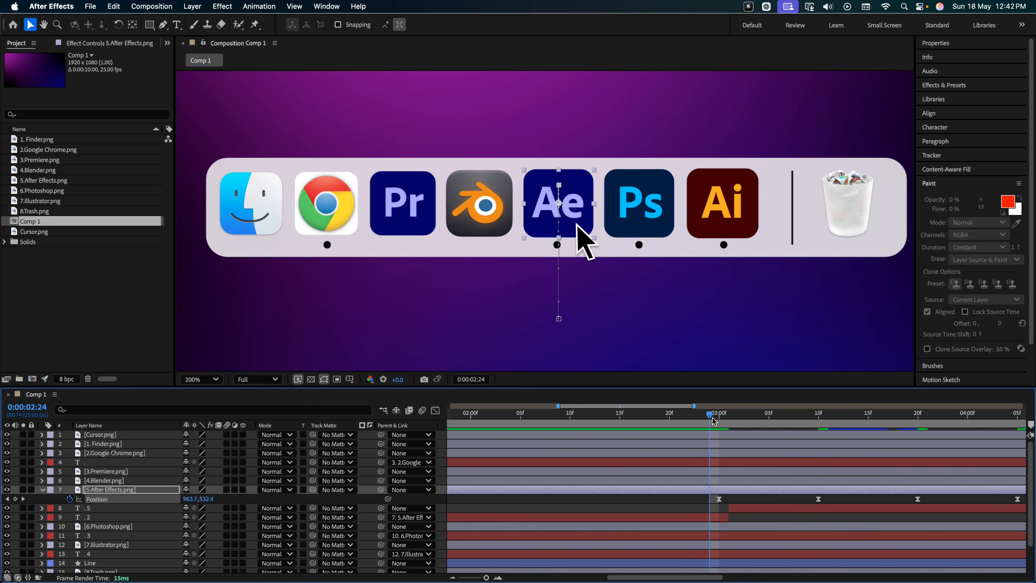
key("space")
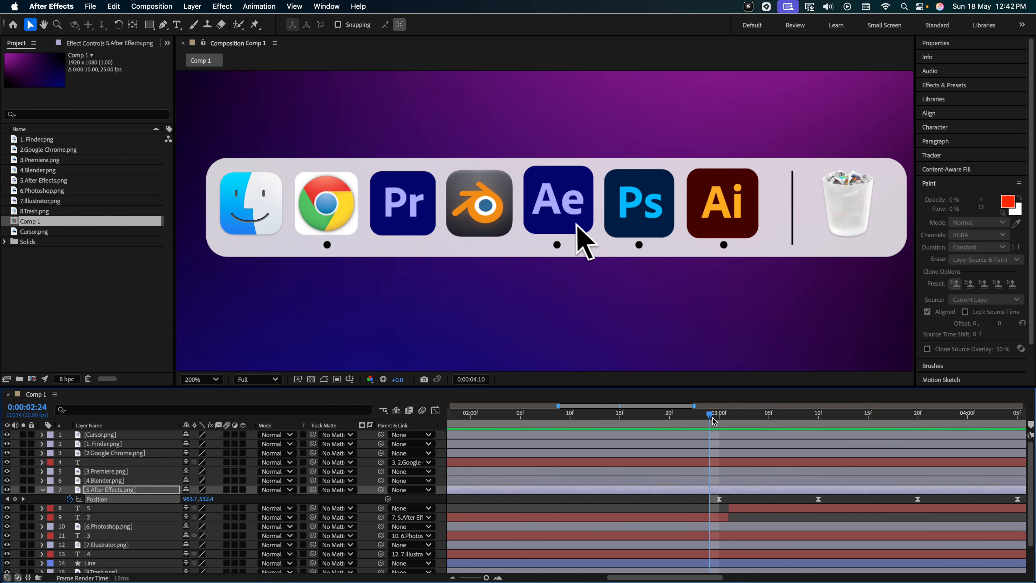
key("space")
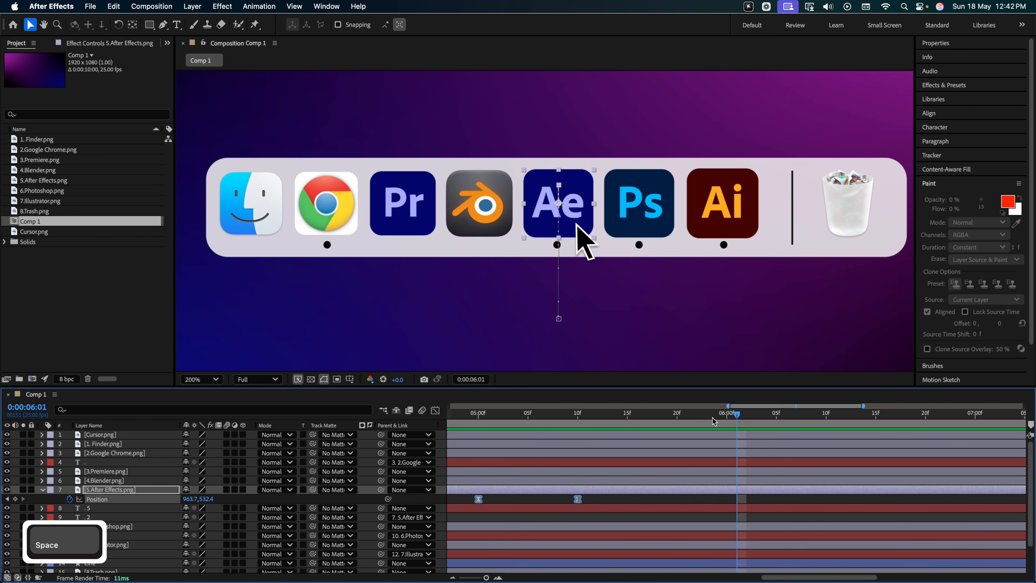
Step: Show the speed graph of the After Effects icon's Position keyframes from the start of the timeline
left_click_drag(775, 577, 762, 578)
left_click_drag(896, 500, 698, 510)
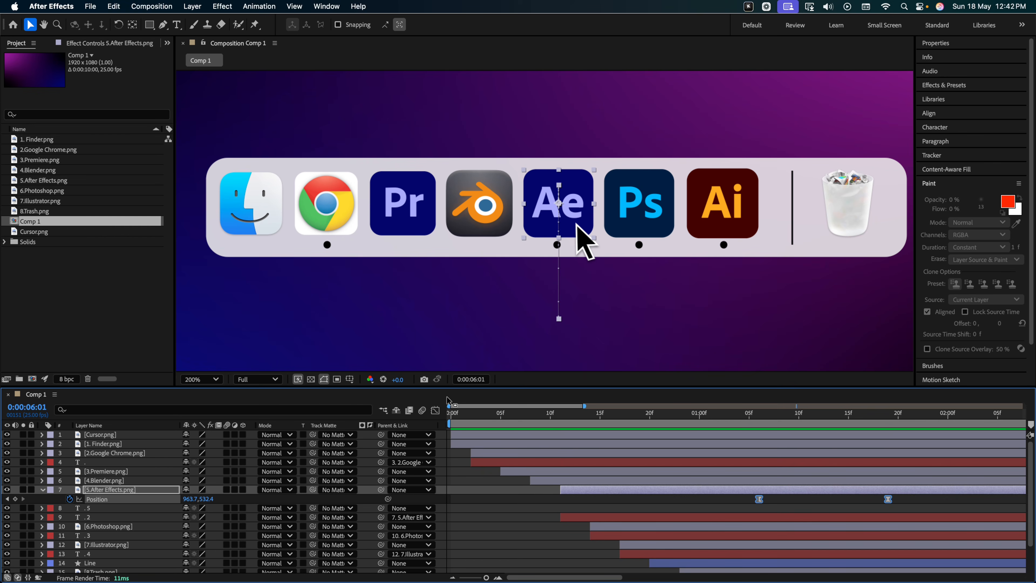
left_click(435, 410)
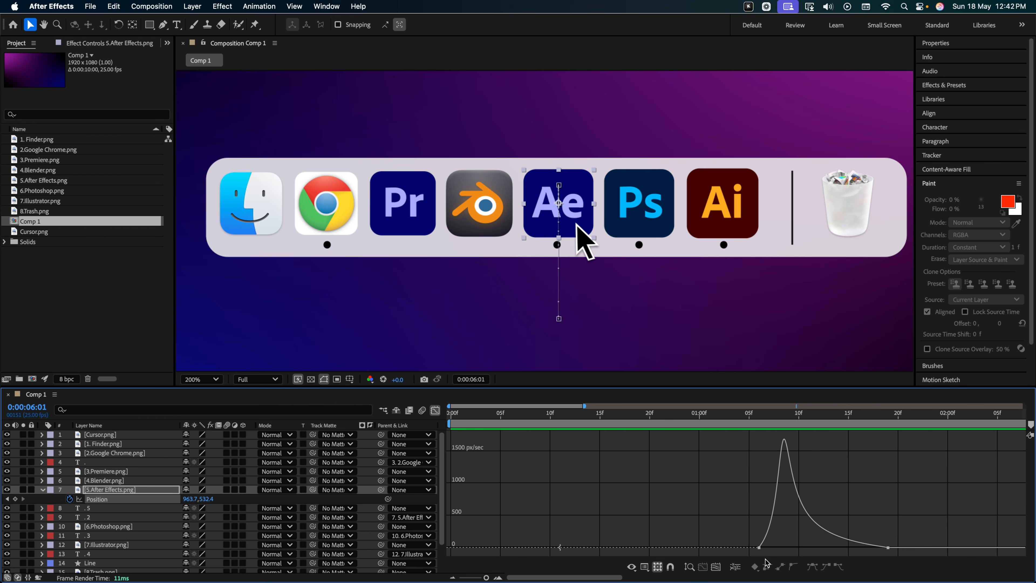
left_click(718, 568)
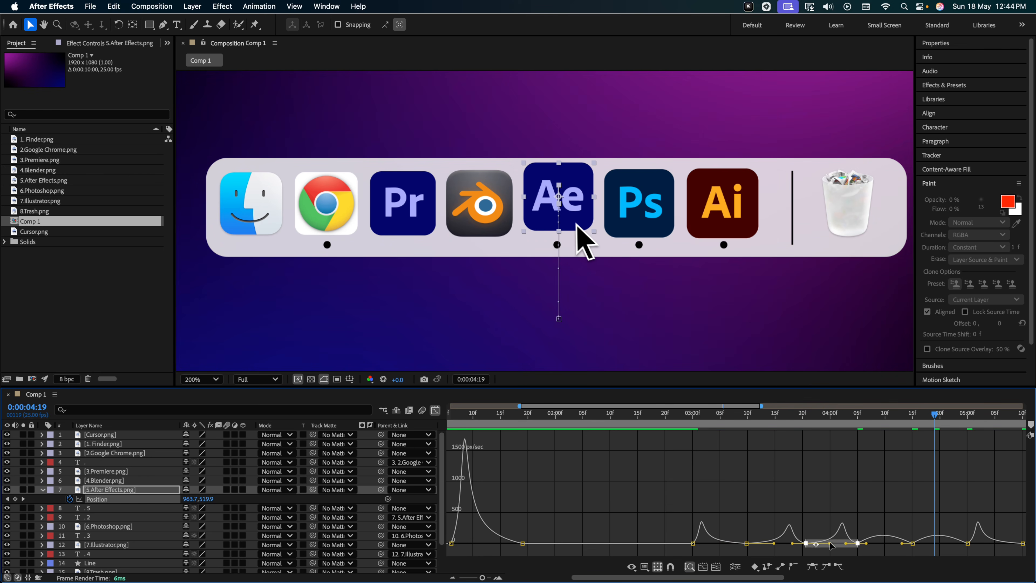
Step: Reshape the speed curves of the After Effects icon's Position keyframes between 0:00:03:00 and 0:00:05:10 for fast landings and eased peaks
left_click_drag(912, 543, 926, 548)
key("space")
left_click_drag(836, 511, 659, 511)
left_click_drag(601, 543, 705, 544)
left_click_drag(724, 534, 797, 550)
left_click_drag(776, 545, 762, 543)
key("super+z")
left_click_drag(743, 543, 729, 544)
left_click(799, 543)
left_click(834, 551)
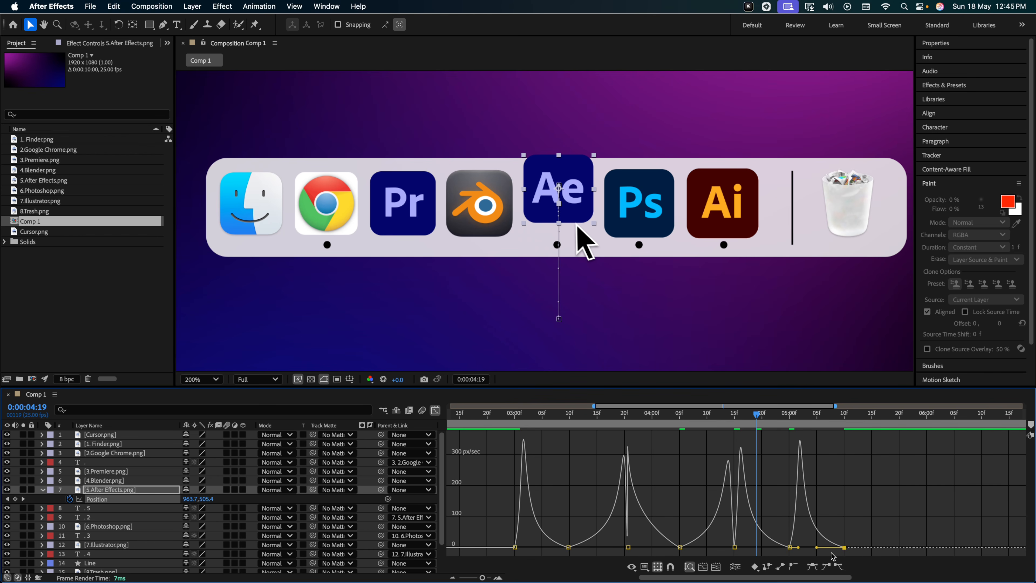
left_click_drag(817, 547, 841, 546)
left_click_drag(798, 546, 809, 547)
Step: Preview the retimed After Effects icon bounce from 0:00:02:24 and 0:00:02:22, and close the speed graph
key("space")
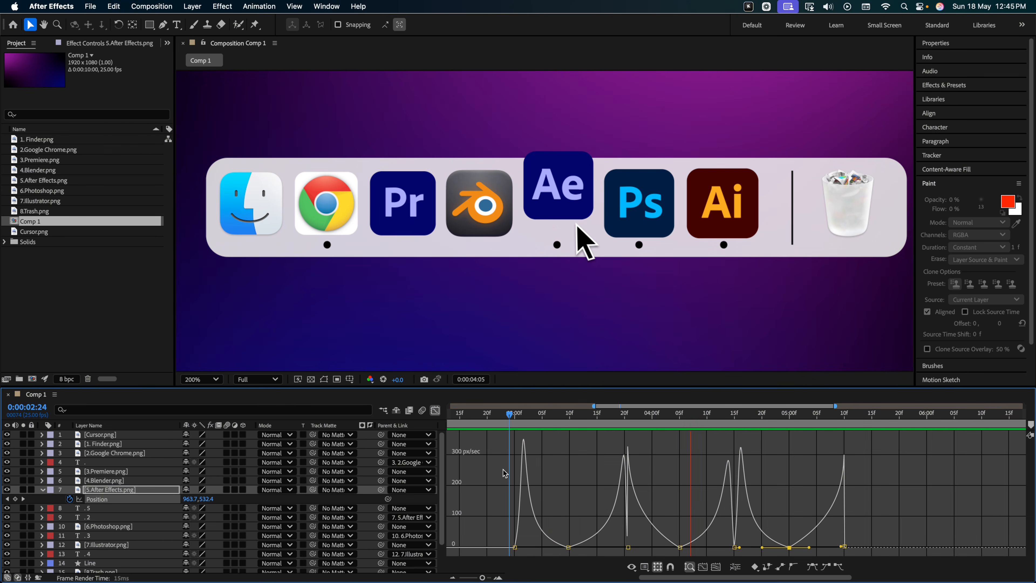
key("space")
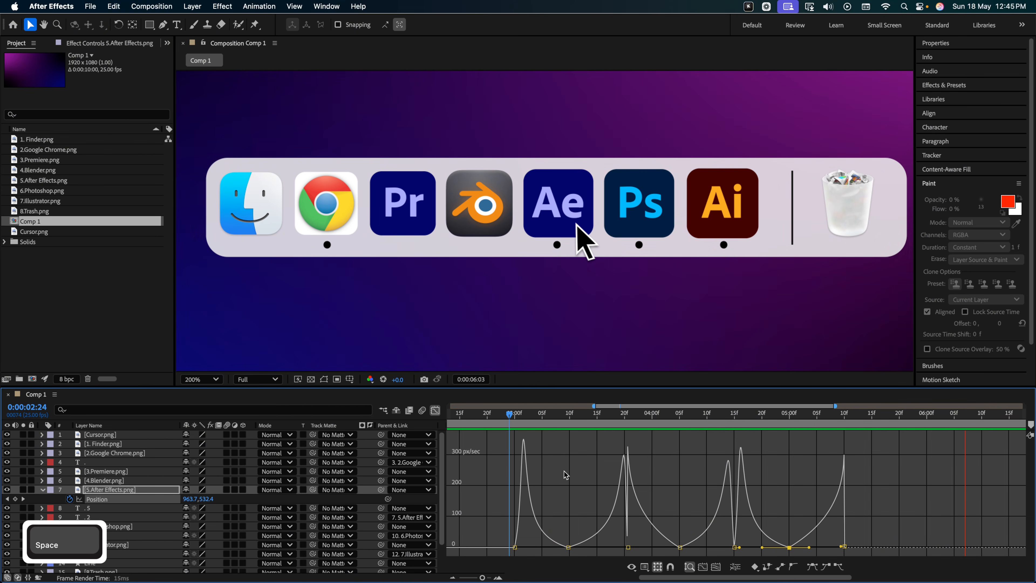
key("space")
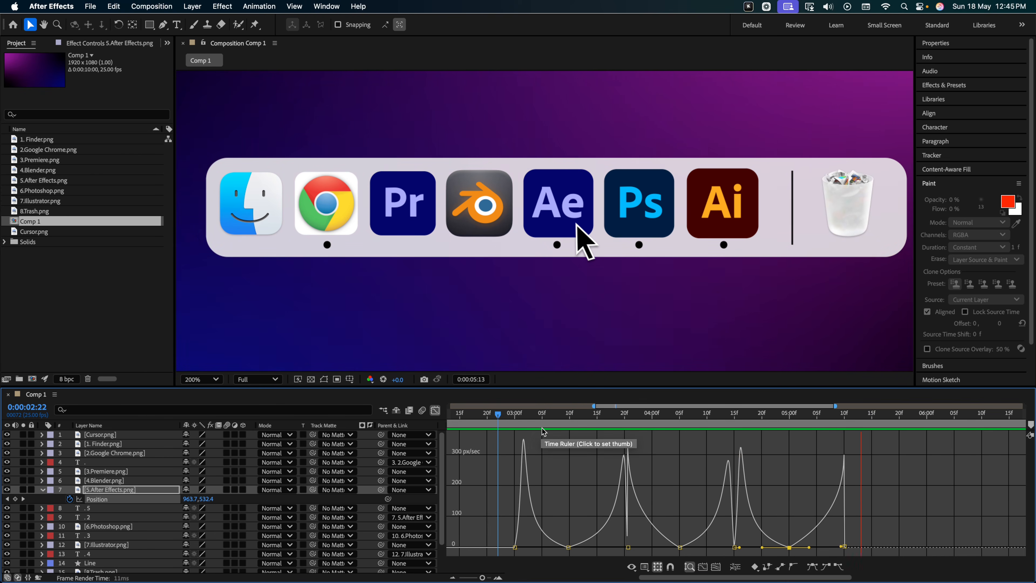
key("shift+F3")
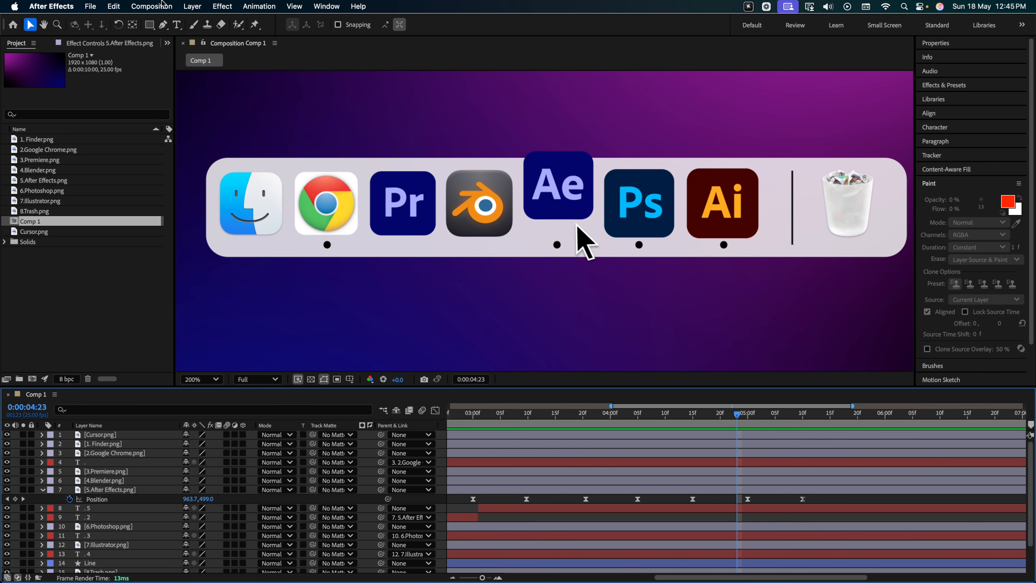
Step: Add the text "Adobe After Effects 2025" above the dock
left_click(177, 25)
left_click(502, 114)
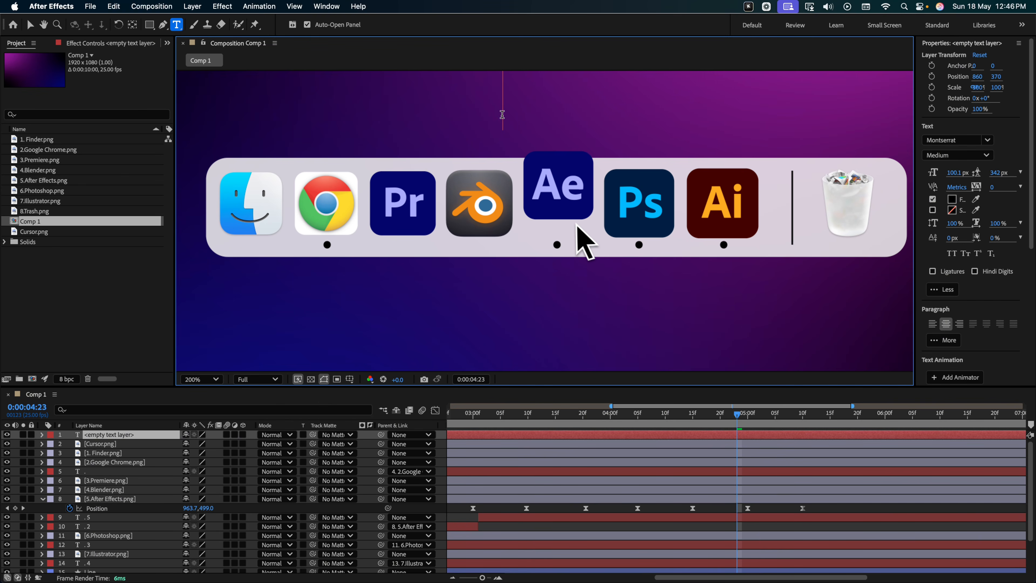
type("Ado")
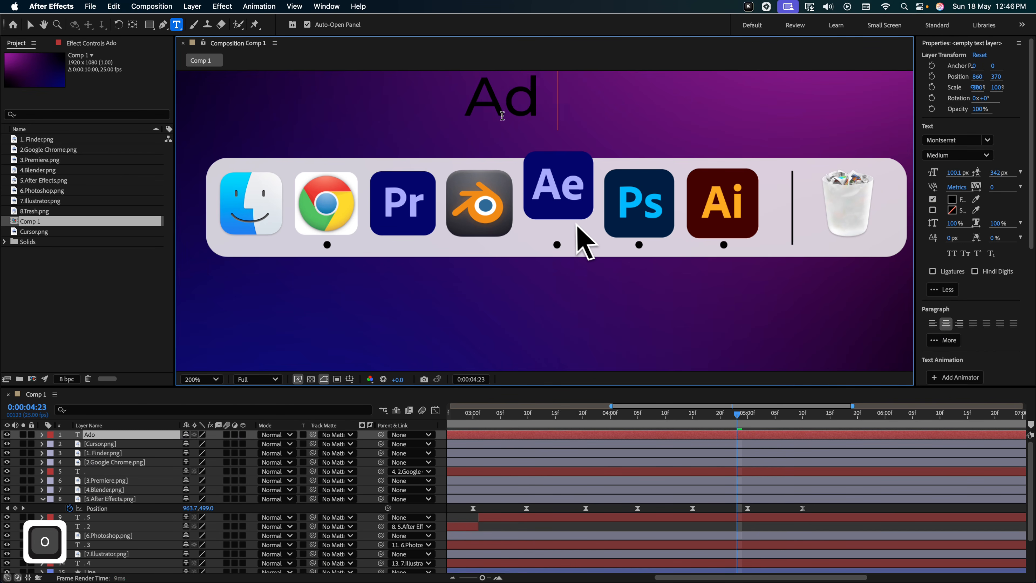
type("be After Effects")
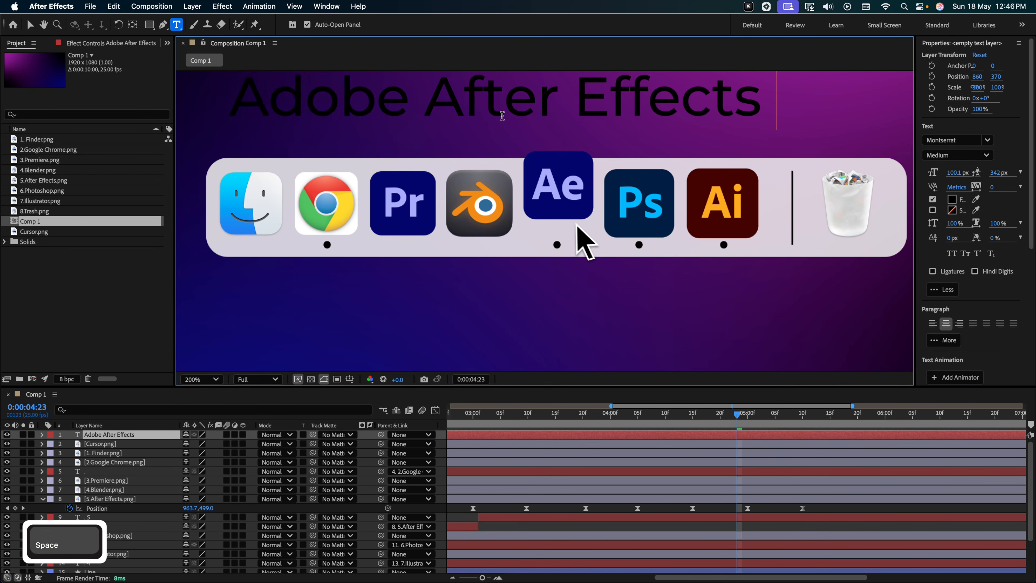
type(" 2025")
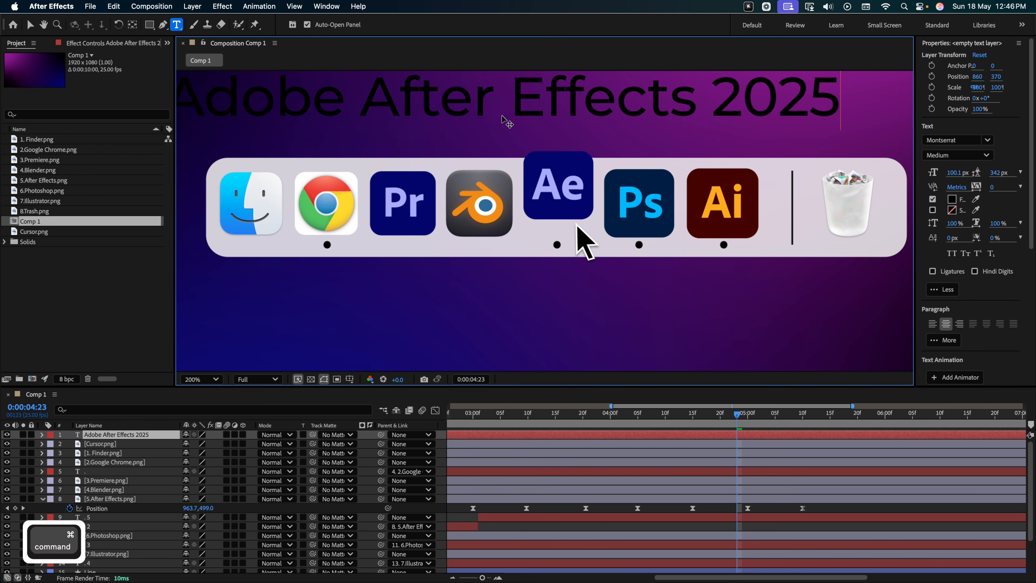
Step: Reduce the label text to 20.1 px and position it above the After Effects icon at about 969, 400
key("super+a")
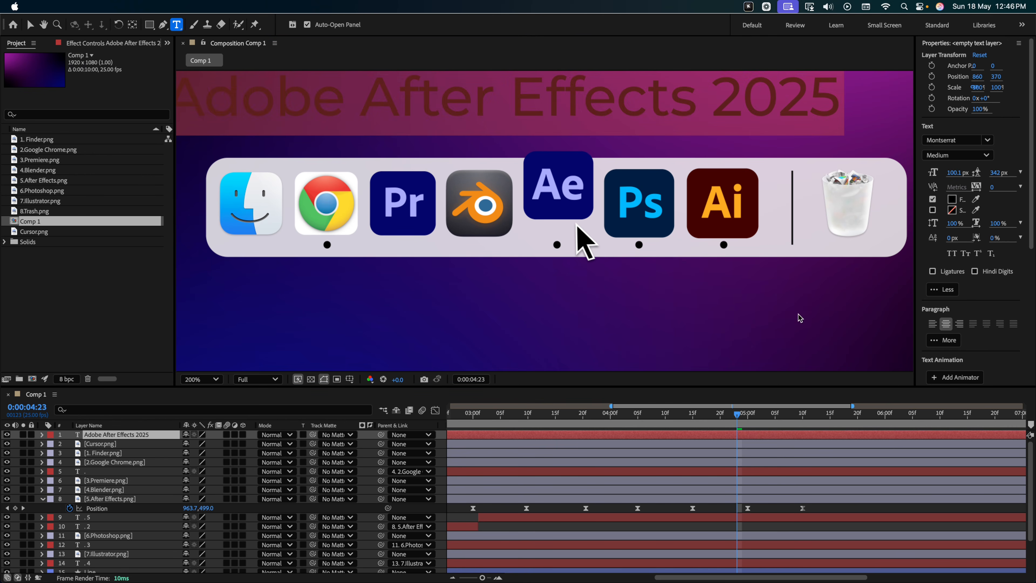
left_click(953, 176)
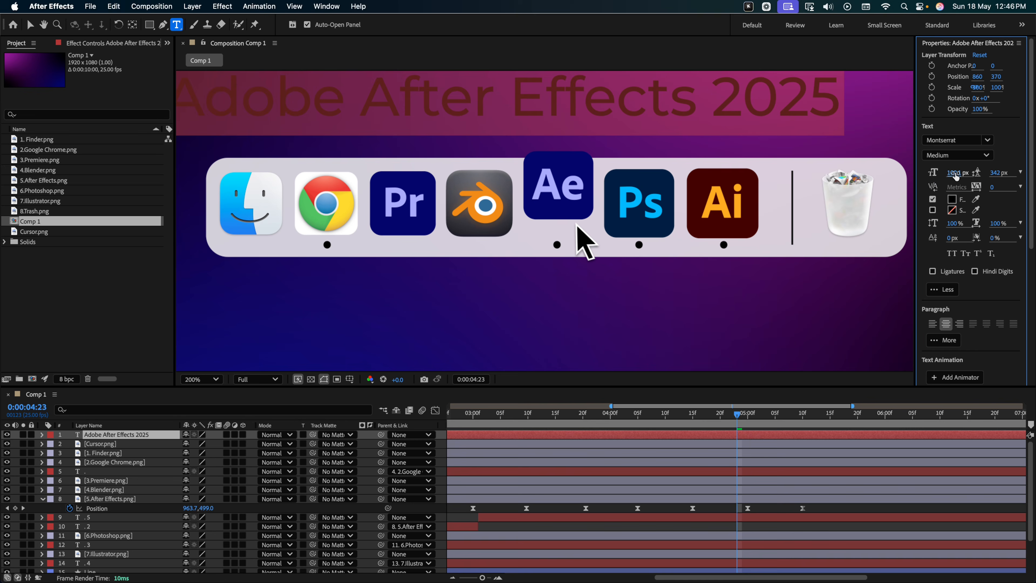
left_click_drag(955, 174, 919, 178)
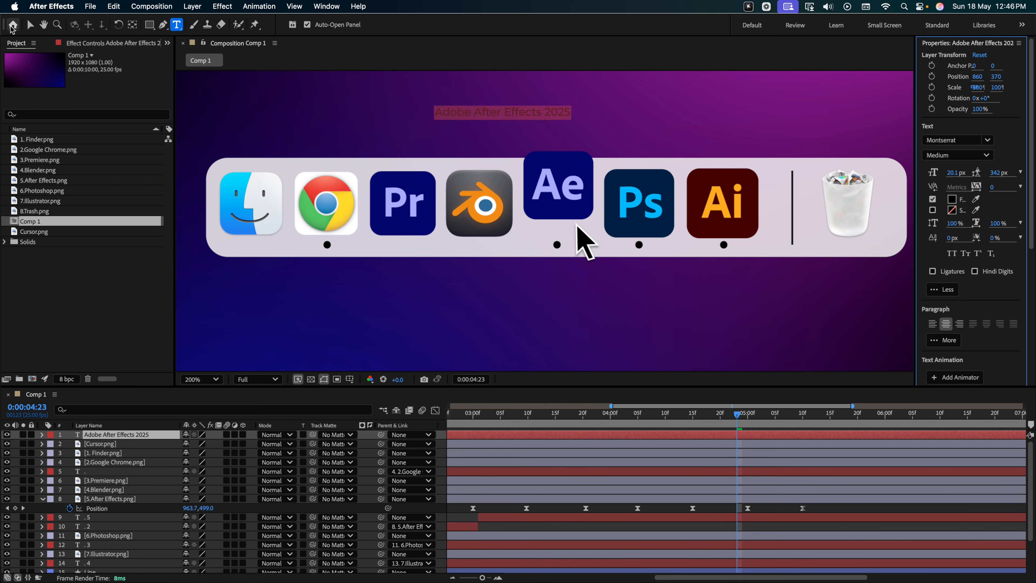
left_click(30, 25)
left_click_drag(540, 116, 596, 129)
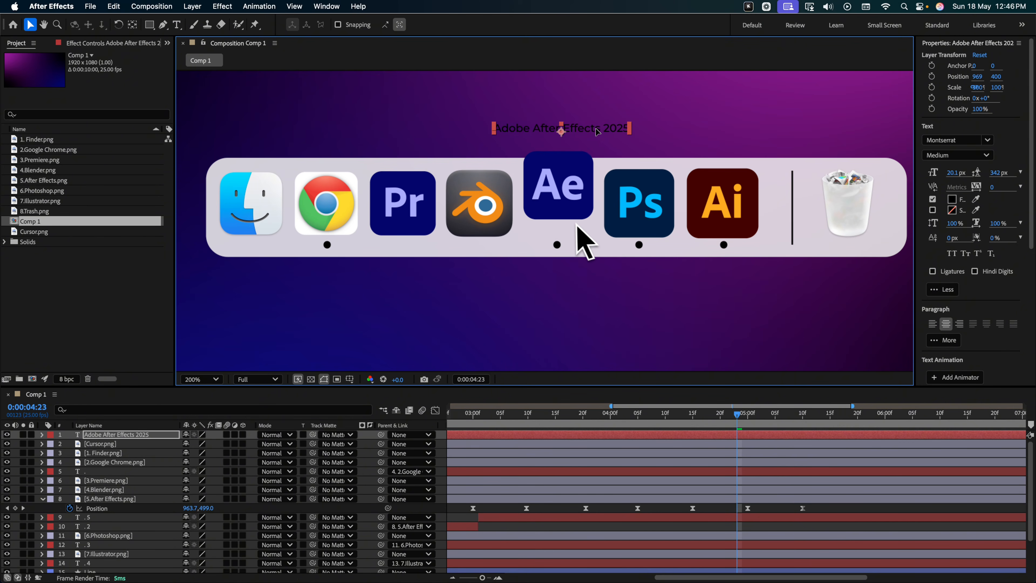
Step: Draw a rounded rectangle about 271 × 35 px around the label text as a new shape layer
left_click(156, 24)
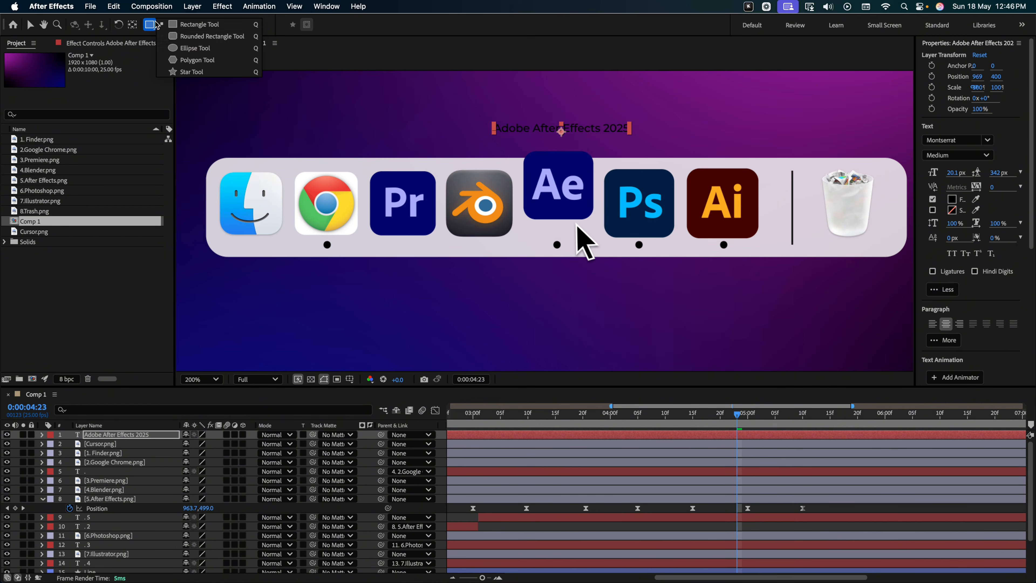
left_click(201, 41)
left_click(217, 438)
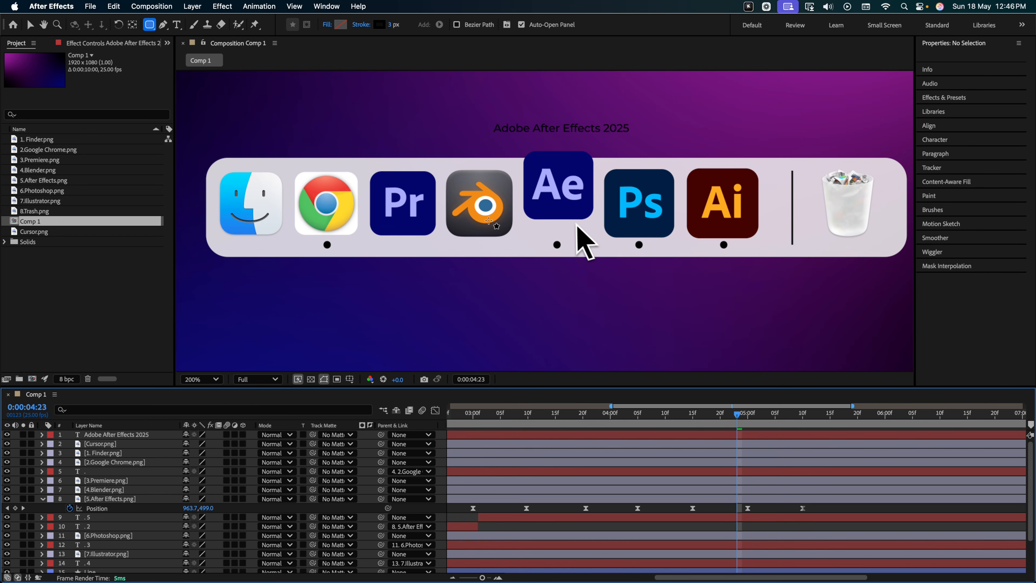
left_click_drag(493, 119, 637, 138)
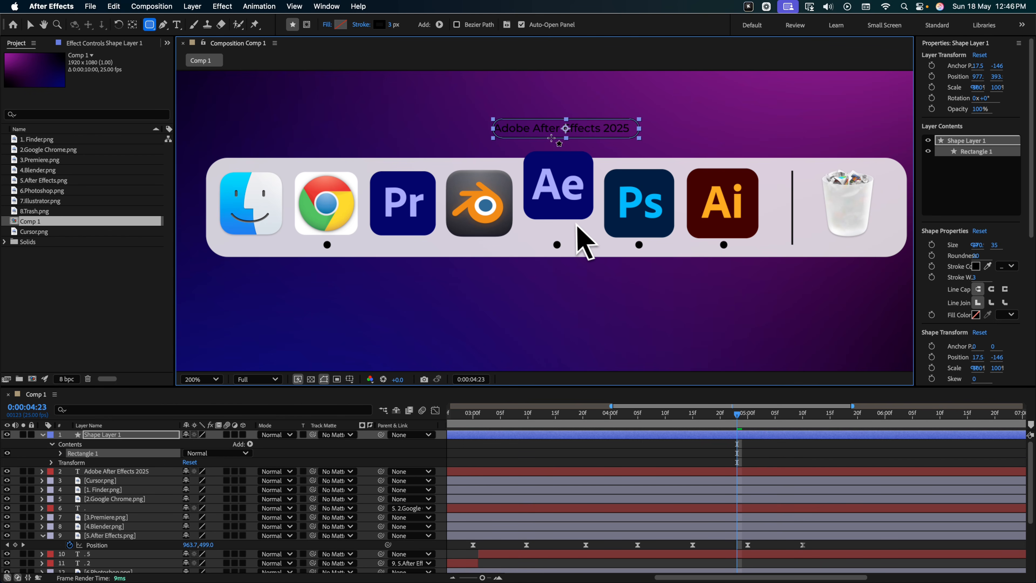
Step: Give the rounded rectangle a solid white fill and set its stroke width to 0 px
left_click(327, 25)
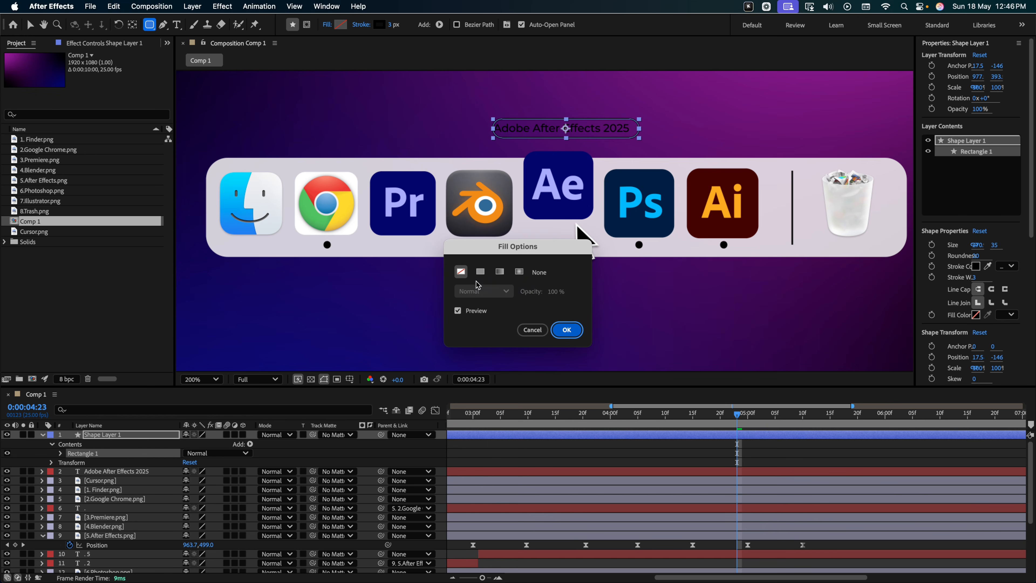
left_click(480, 271)
left_click(565, 329)
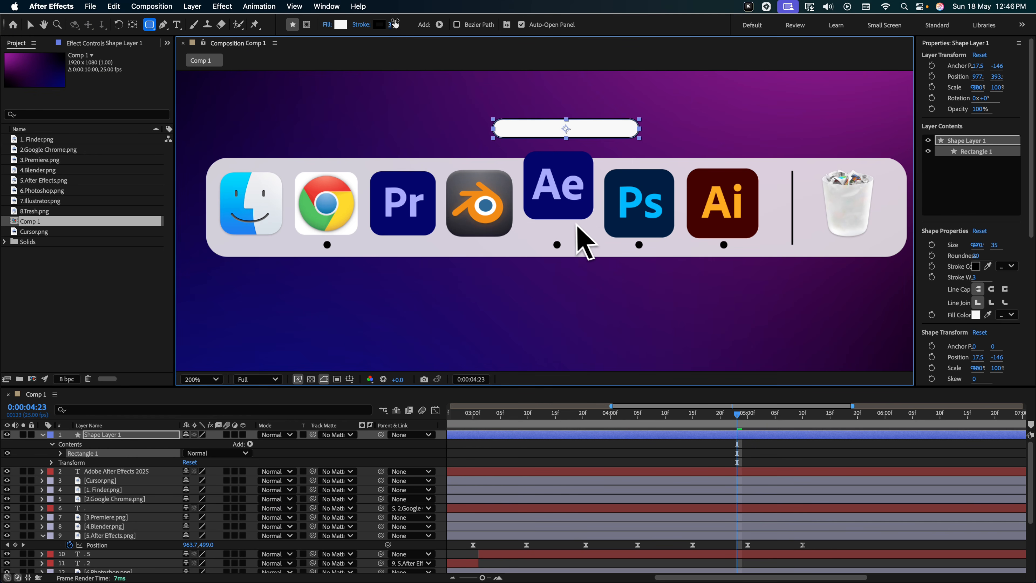
left_click_drag(395, 24, 360, 29)
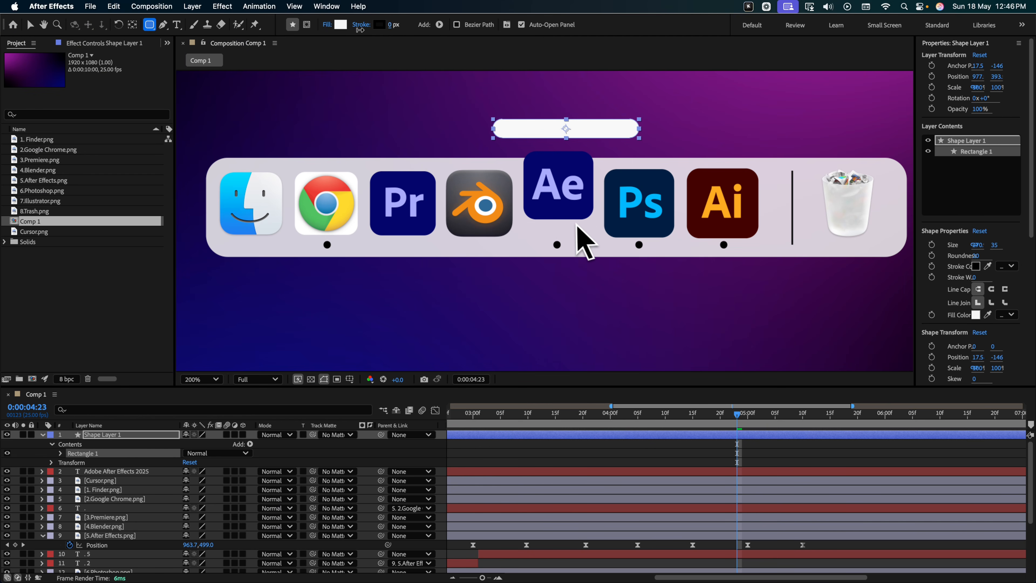
left_click(340, 25)
left_click_drag(397, 240, 394, 234)
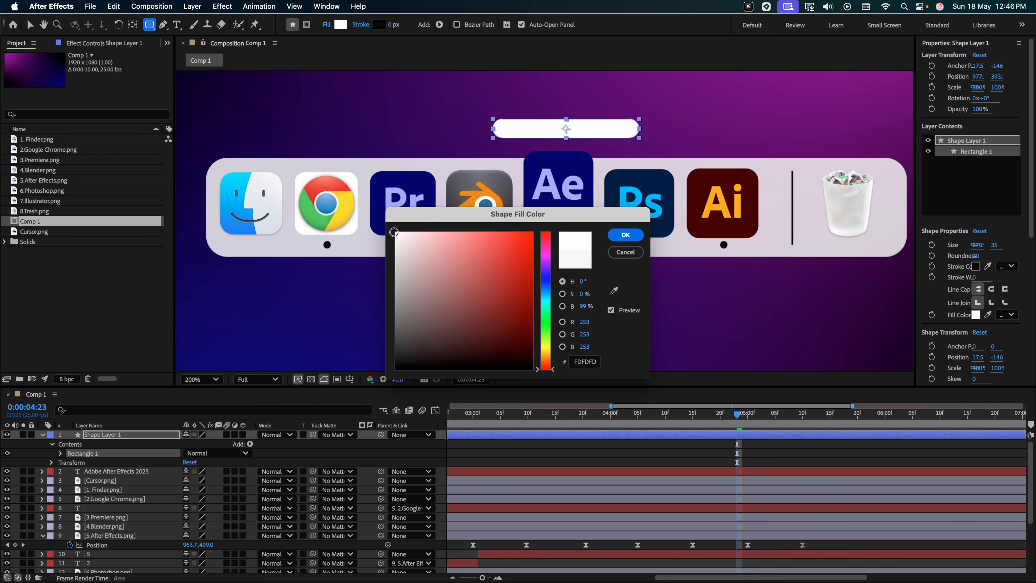
left_click(625, 235)
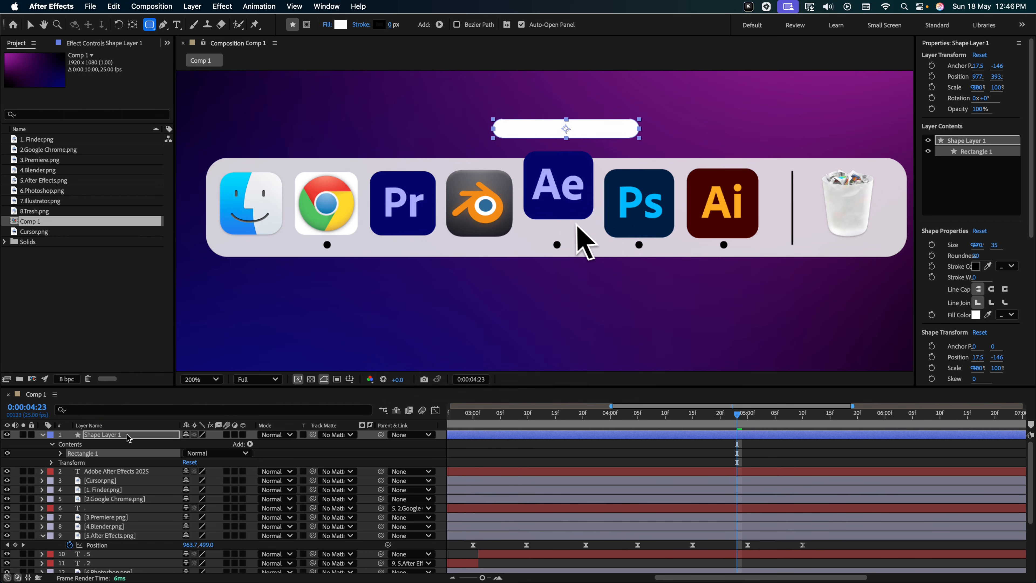
Step: Set the rounded rectangle layer's Opacity to 80% and place the layer beneath the label text
key("t")
left_click(189, 444)
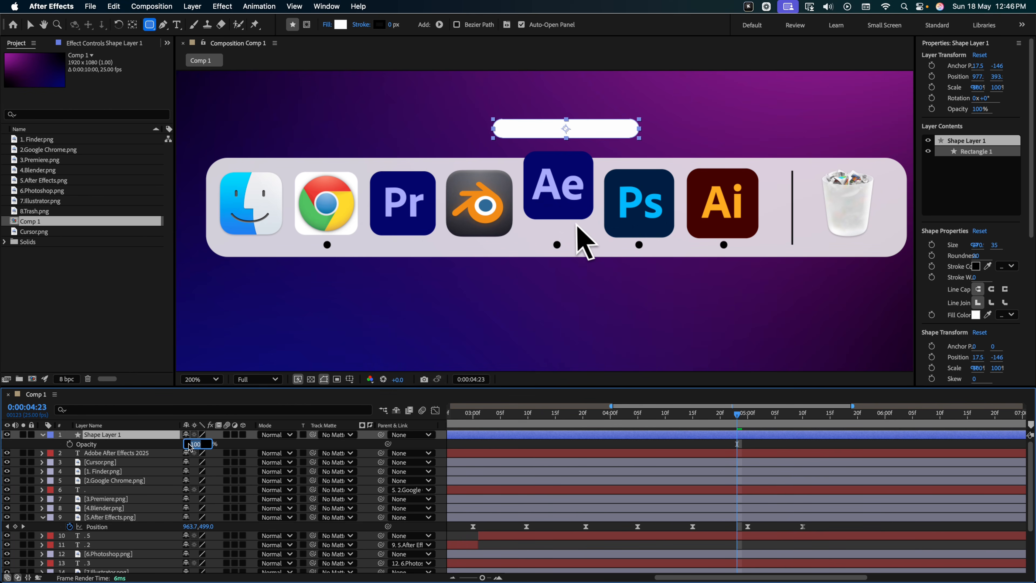
type("80")
left_click(130, 452)
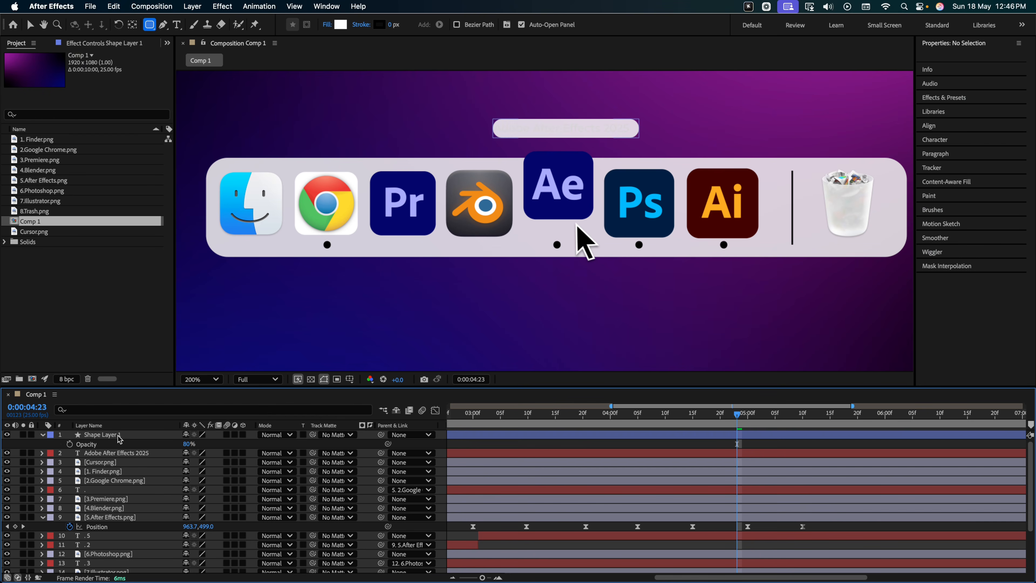
left_click_drag(119, 438, 121, 456)
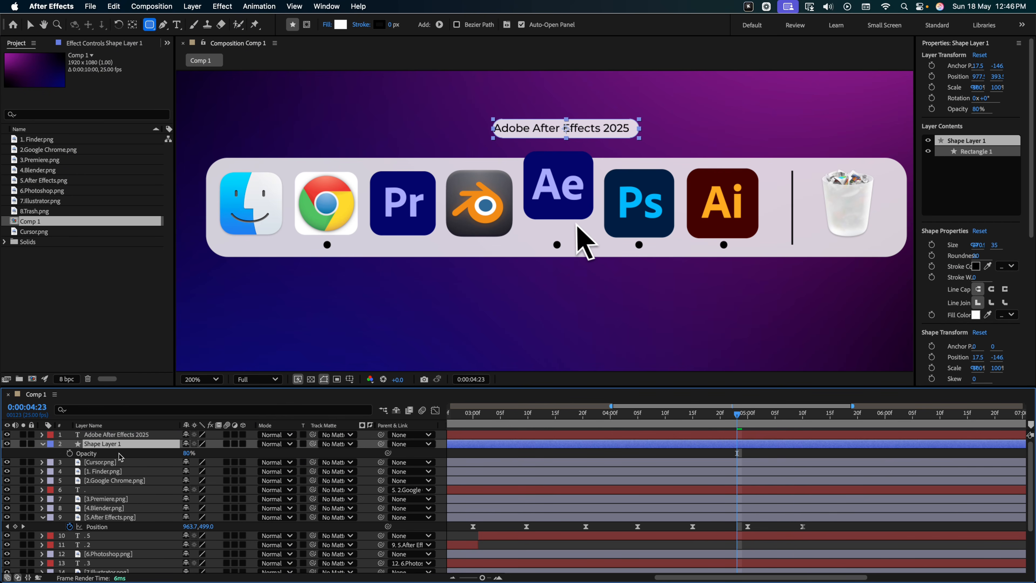
Step: Set the Roundness of the label background's rectangle path to 10
left_click(43, 435)
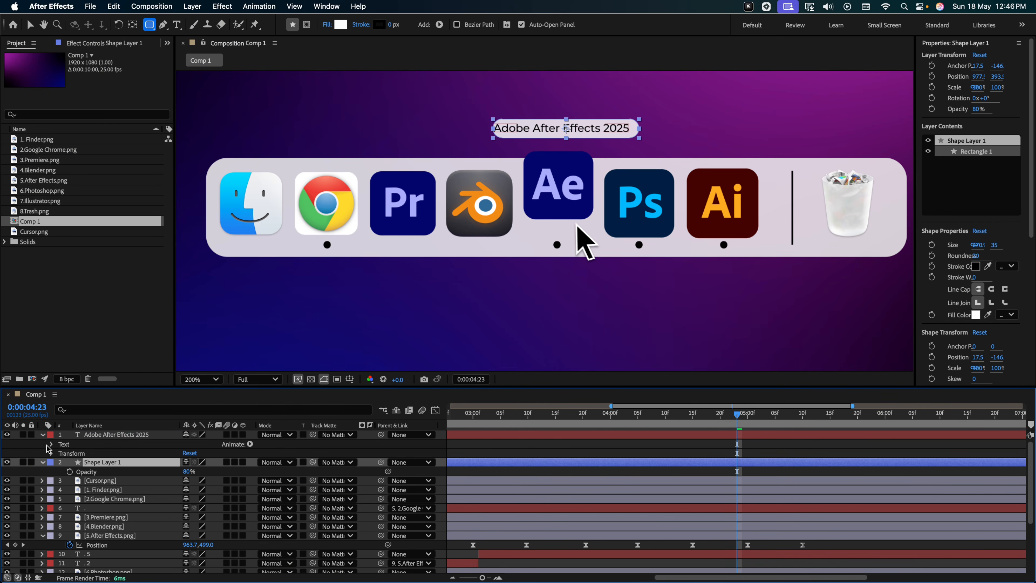
left_click(42, 462)
left_click(42, 462)
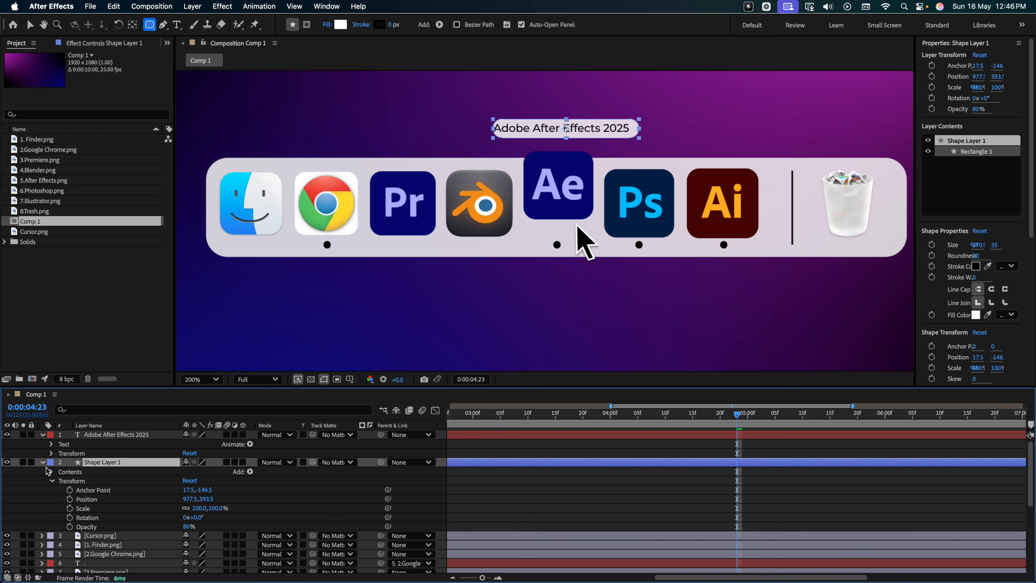
left_click(52, 471)
left_click(60, 481)
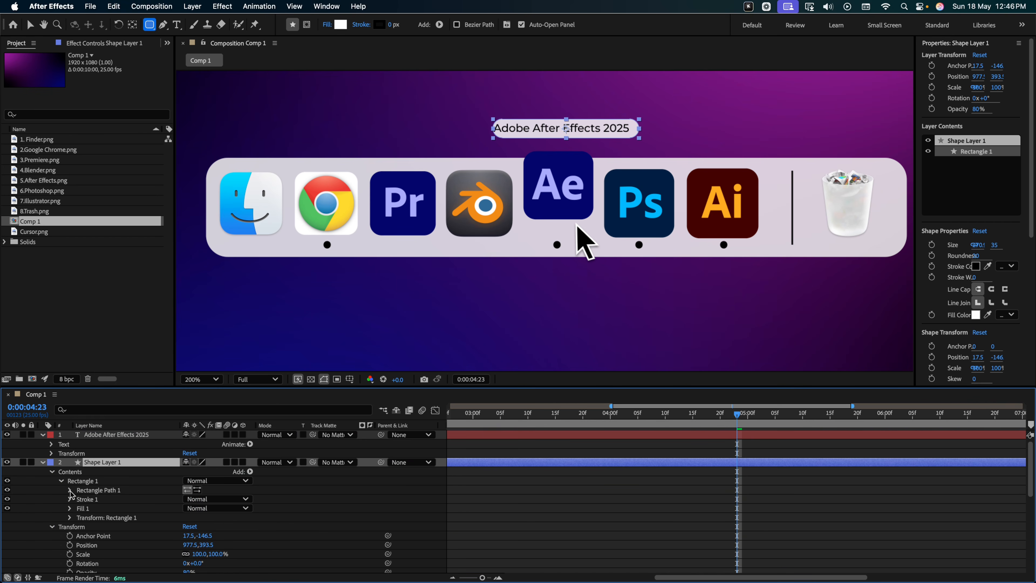
left_click(70, 490)
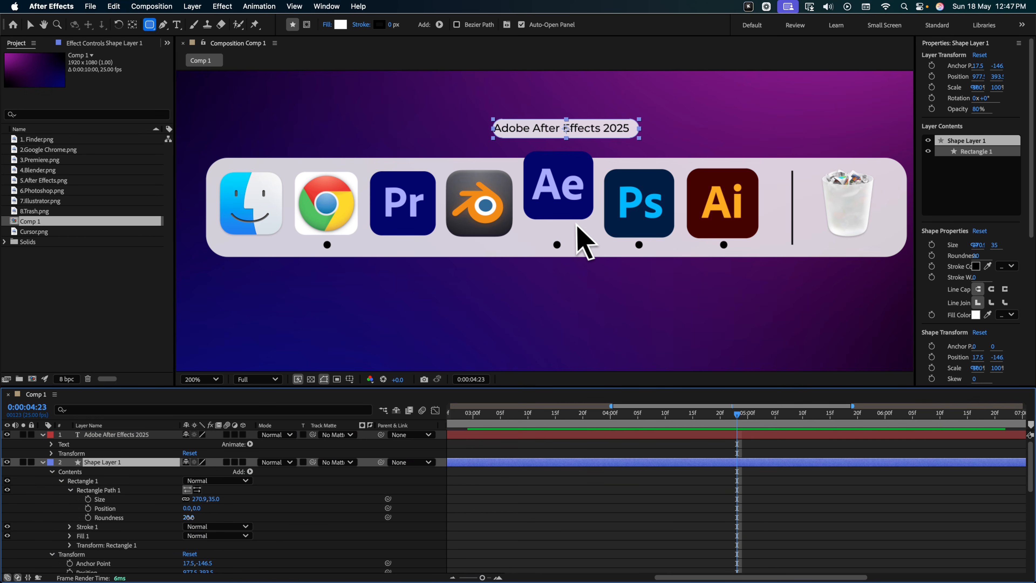
left_click_drag(191, 517, 187, 520)
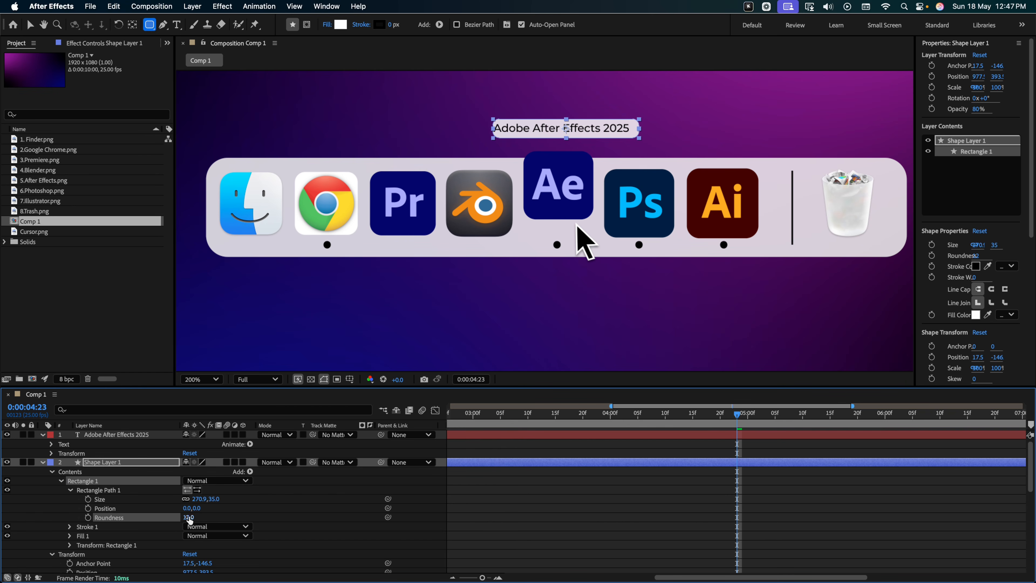
left_click(190, 517)
type("10")
left_click(234, 516)
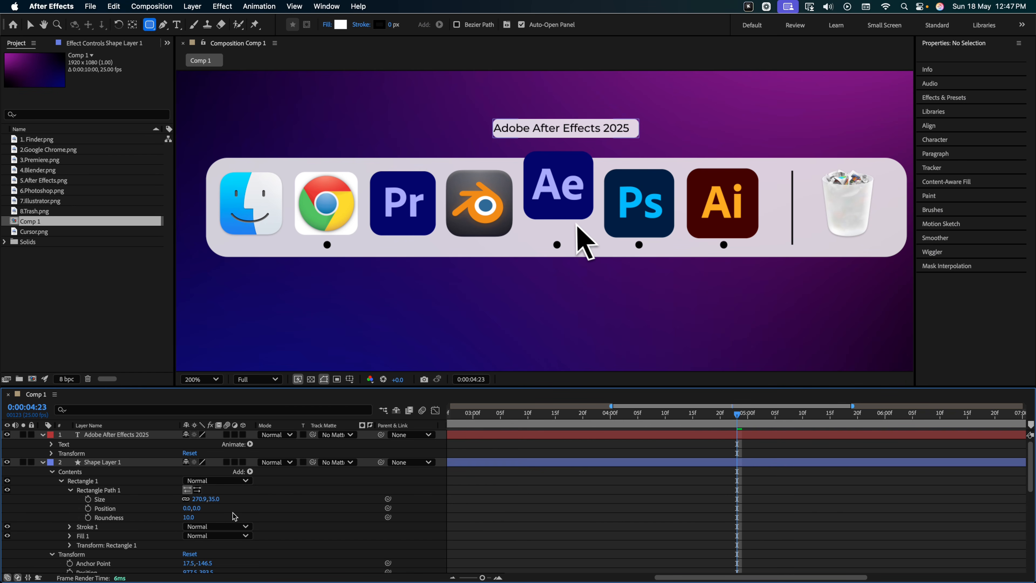
Step: Center the label text within its background rectangle at about 976, 401
key("v")
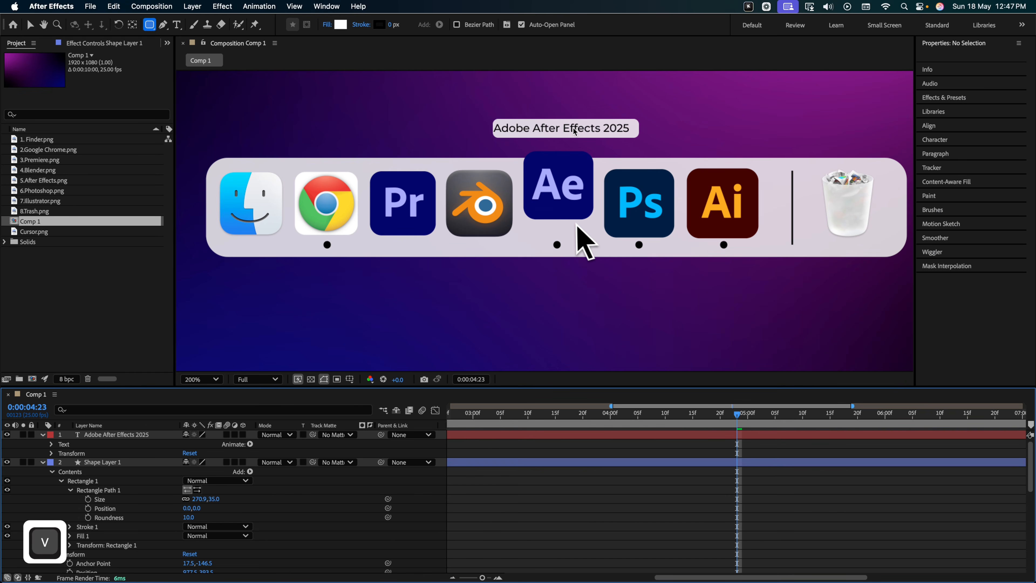
left_click(577, 129)
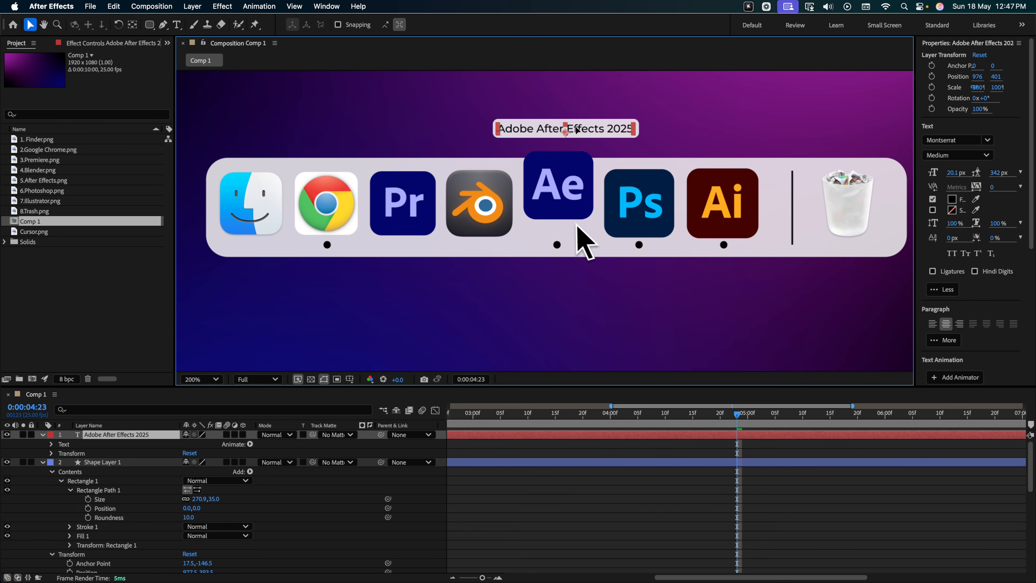
Step: Draw a small downward-pointing triangle with the Pen tool at the middle of the label background's lower edge
key("period")
key("space")
left_click_drag(578, 134, 559, 299)
left_click(572, 156)
left_click(559, 217)
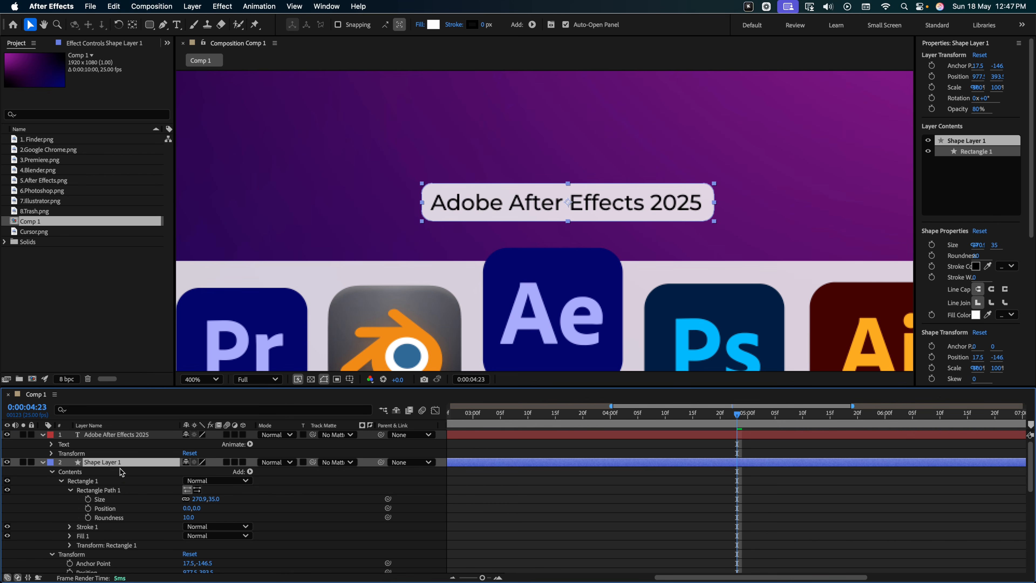
left_click_drag(161, 25, 191, 27)
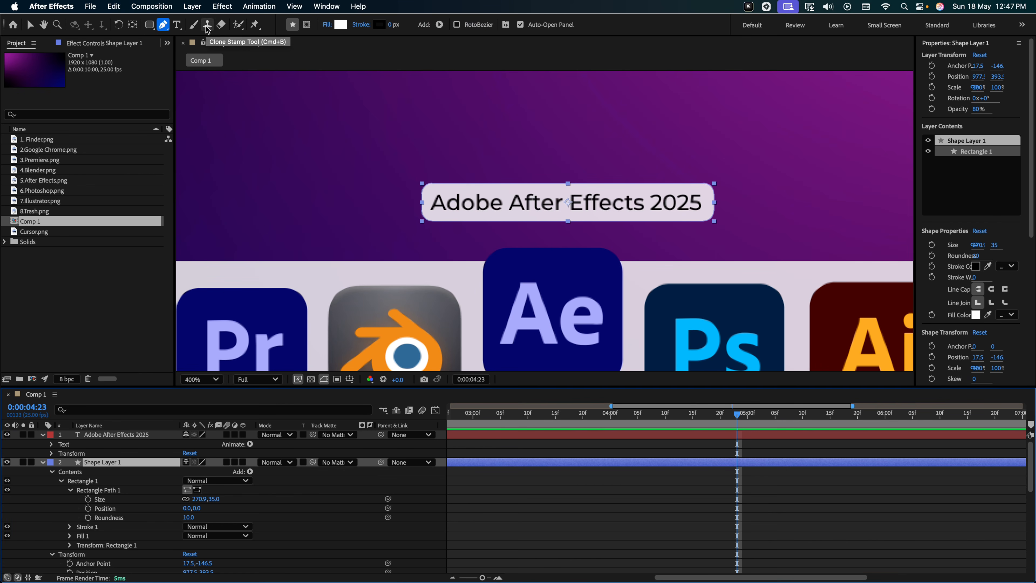
left_click(554, 219)
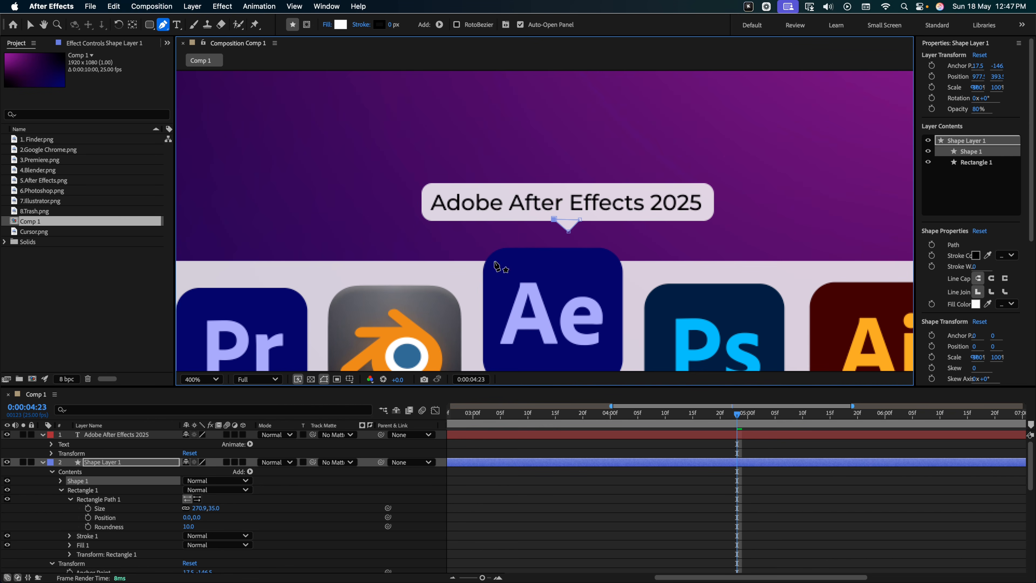
key("v")
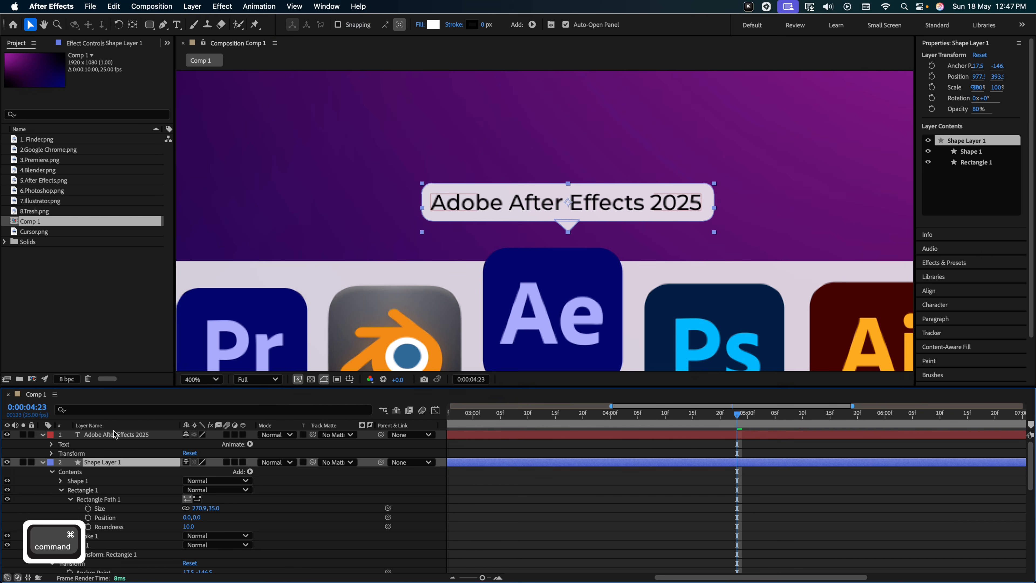
Step: Pre-compose the label text and Shape Layer 1 together as "Icon Name", moving all attributes into the new composition
left_click(115, 437, "super")
right_click(115, 437)
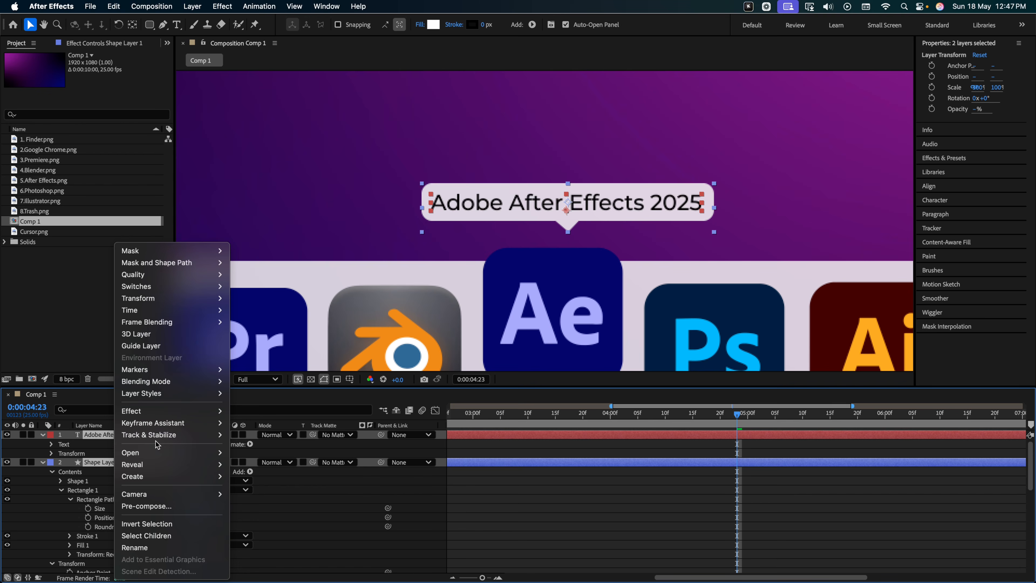
left_click(188, 500)
key("BackSpace")
type("I")
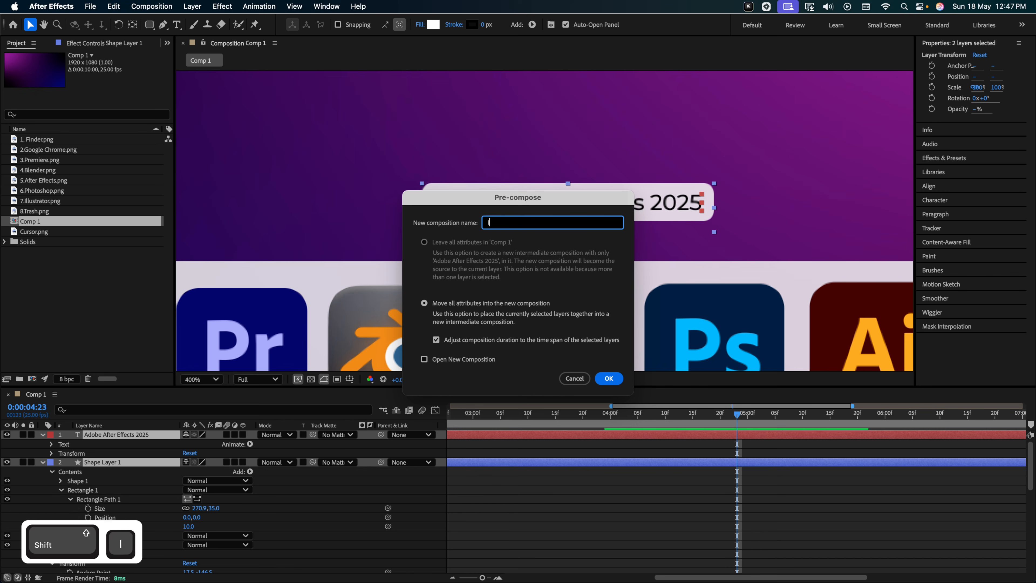
type("con Name")
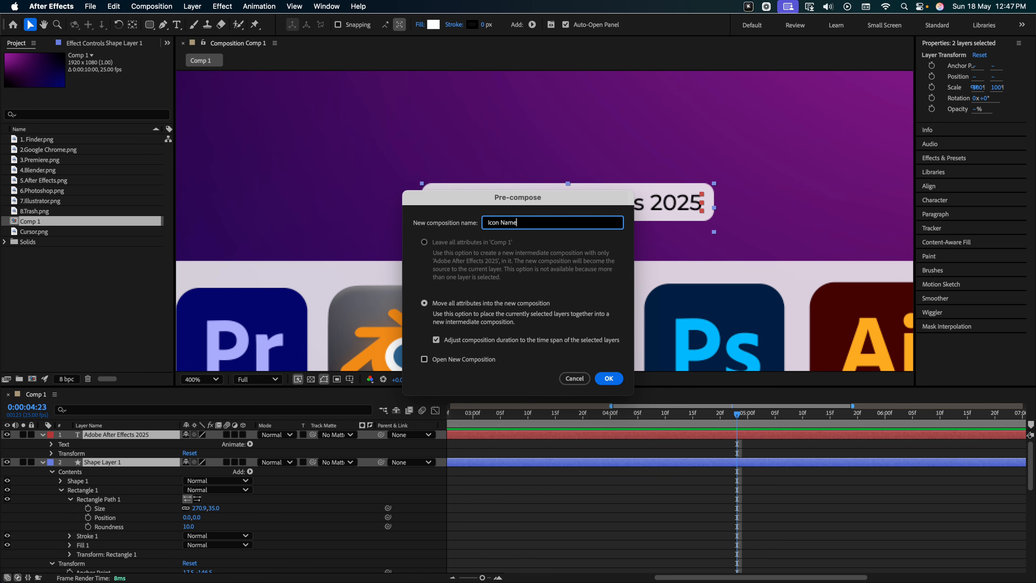
key("Return")
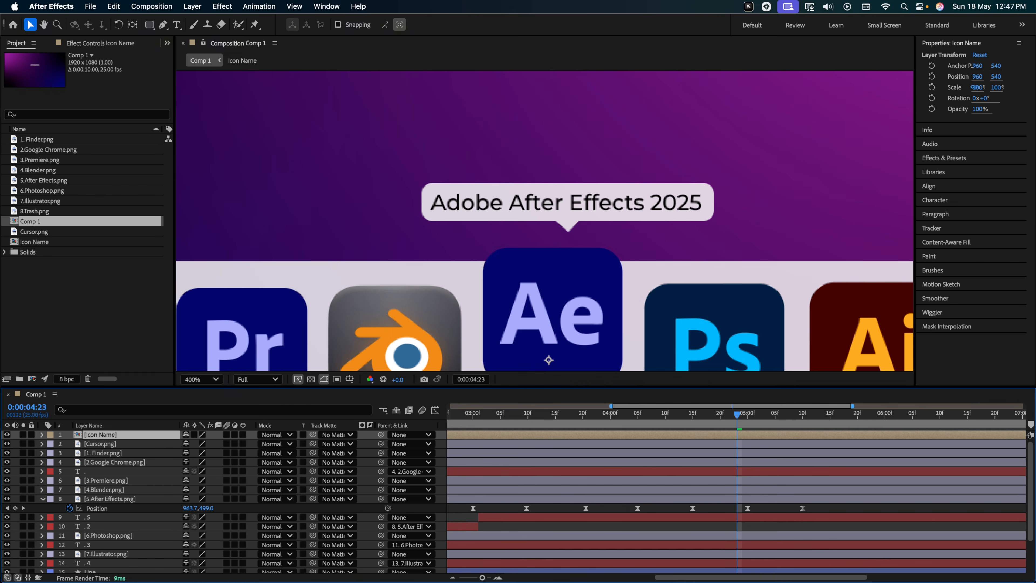
Step: Move the Icon Name layer's anchor point to the tip of the label's pointer and reveal its Scale and Position
left_click(133, 25)
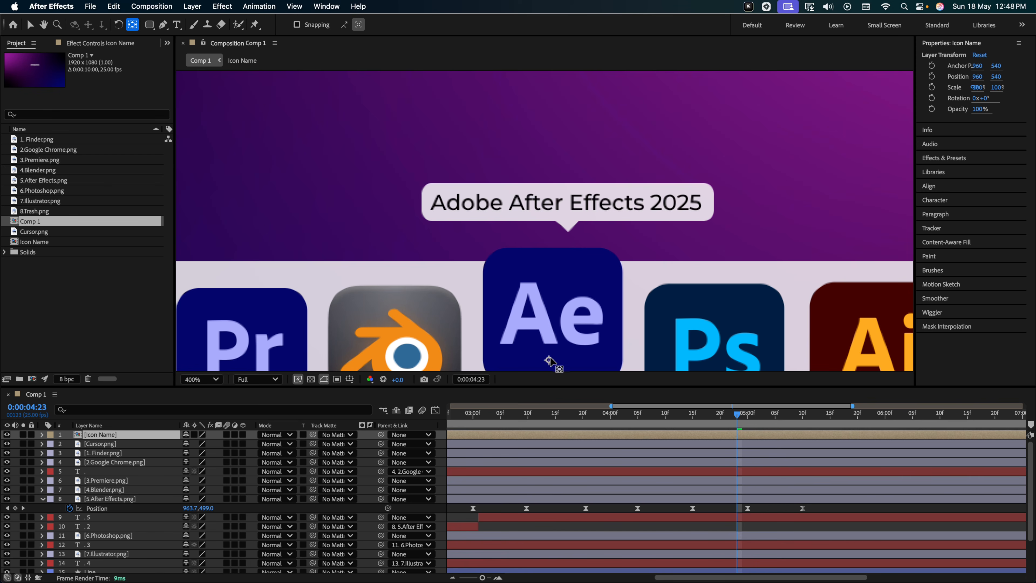
left_click_drag(549, 359, 566, 232)
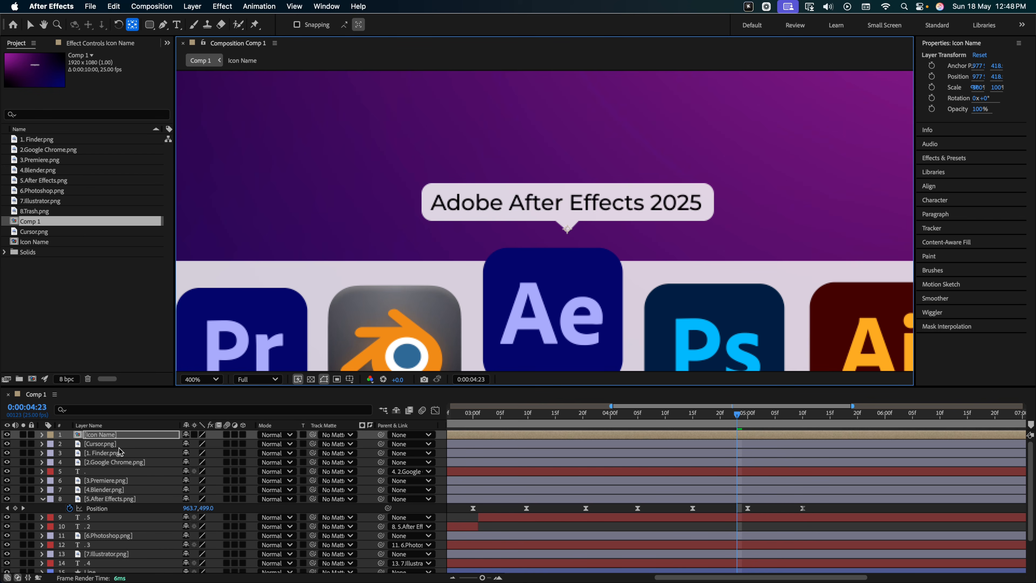
left_click(110, 439)
key("s")
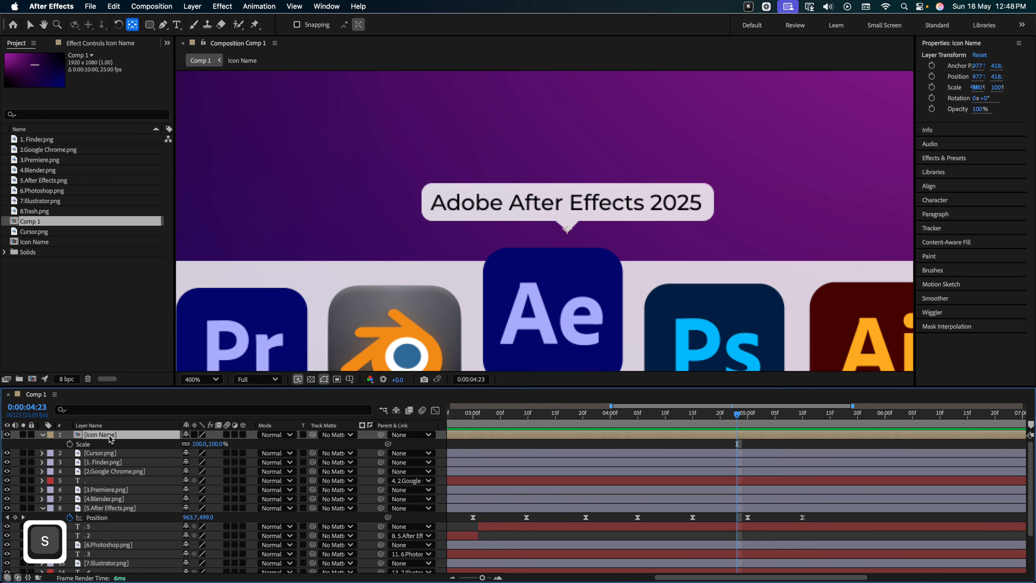
key("shift")
key("shift+p")
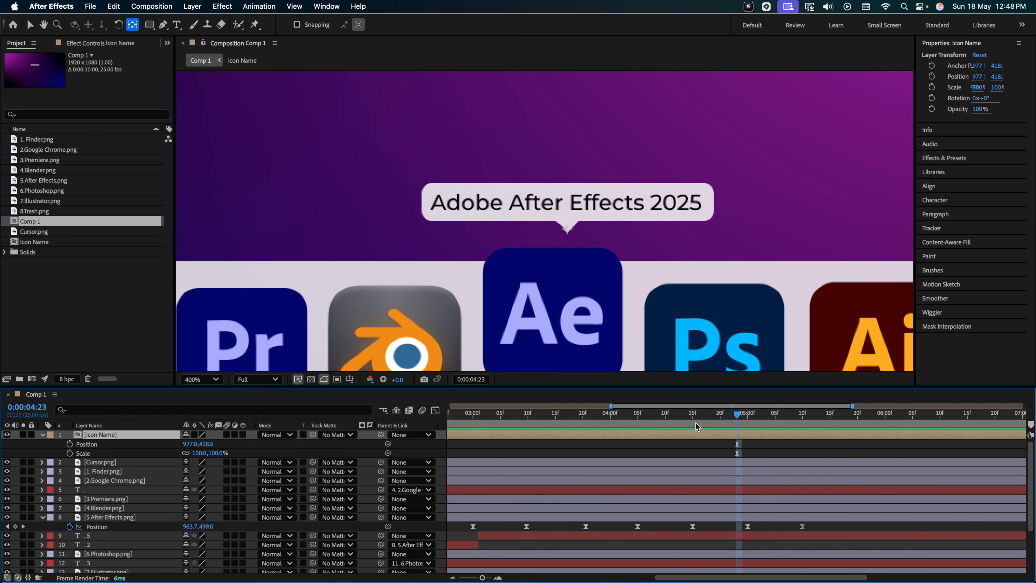
Step: Parent Icon Name to 5.After Effects.png at 0:00:04:05, and reposition the label centered above the icon at about 621.6, -261.6
left_click_drag(734, 420, 638, 429)
left_click_drag(381, 435, 105, 518)
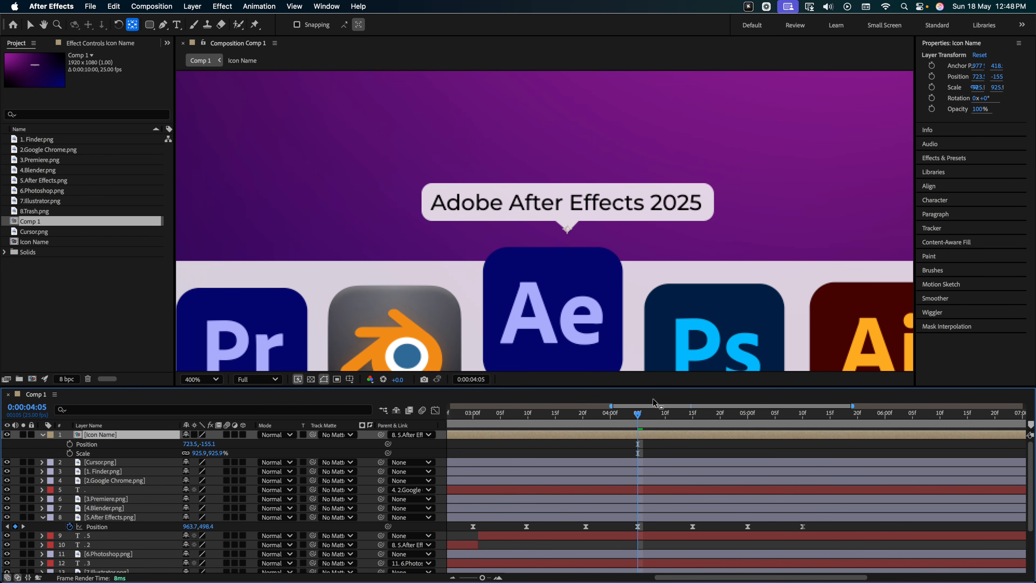
mouse_move(638, 416)
left_mouse_down()
mouse_move(789, 423)
mouse_move(640, 423)
left_mouse_up()
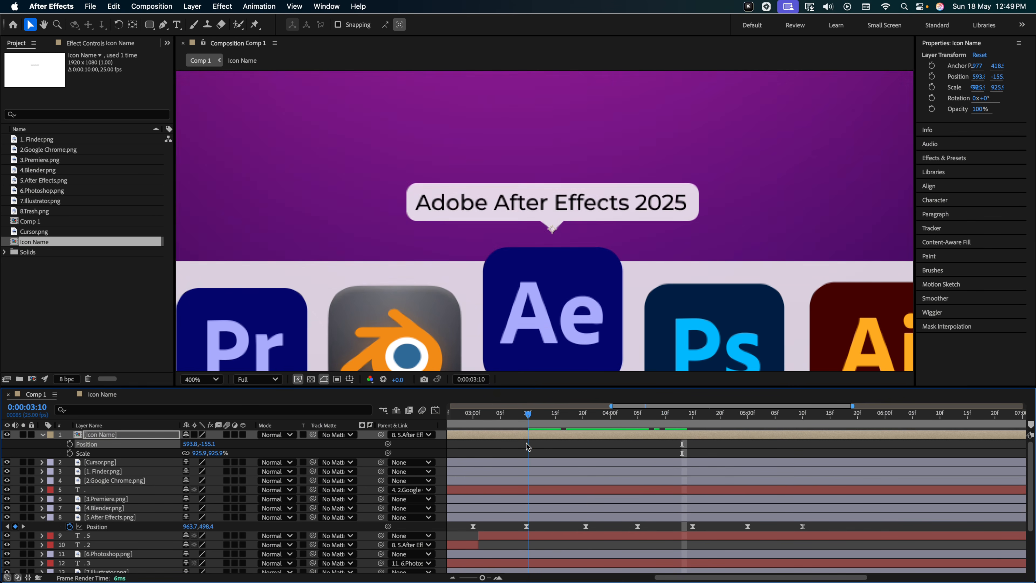
left_click_drag(526, 445, 484, 446)
key("space")
left_click_drag(540, 315, 518, 170)
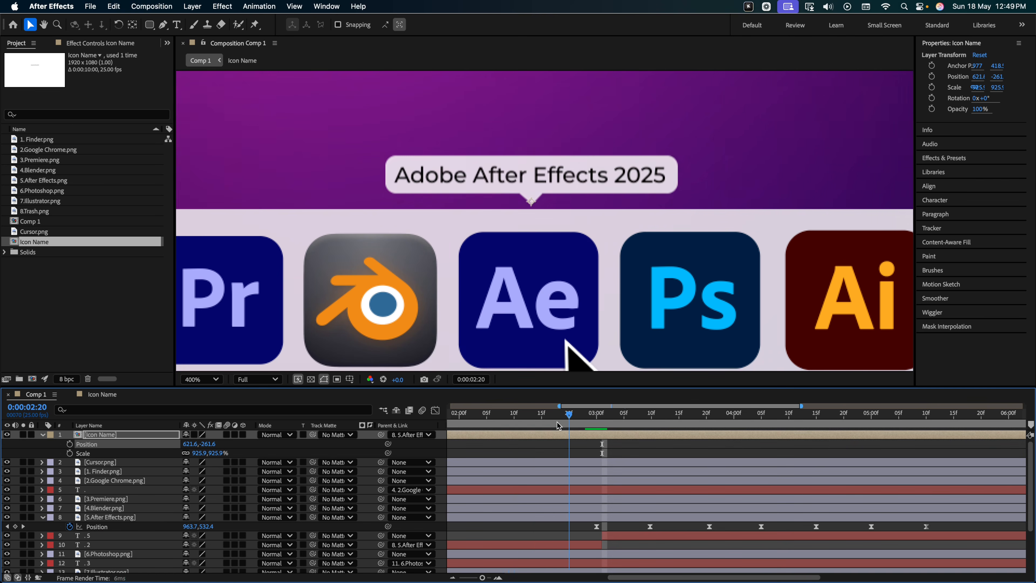
Step: Set Position and Scale keyframes on the Icon Name layer at 0:00:03:00
left_click_drag(510, 432, 597, 447)
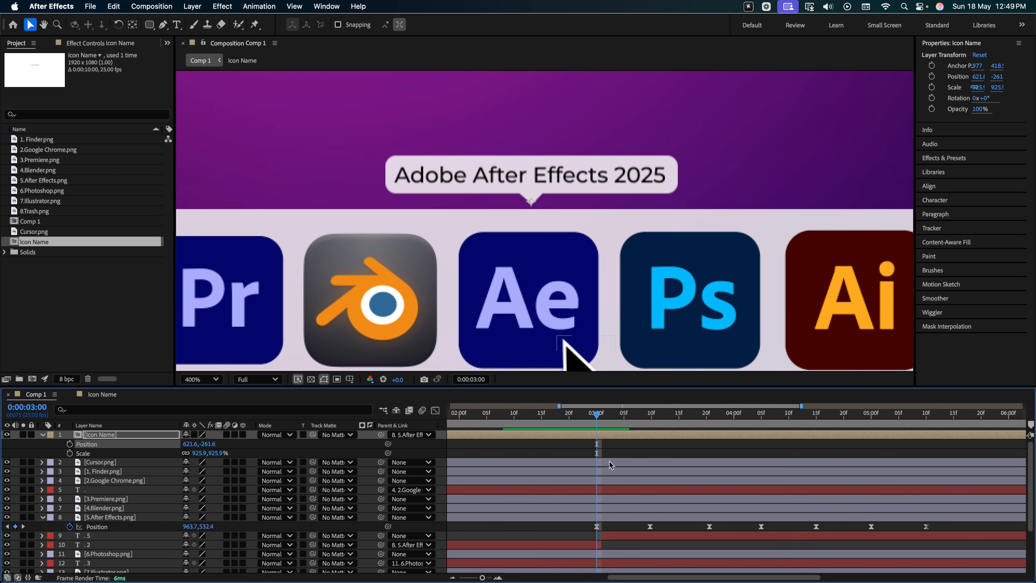
left_click(69, 444)
left_click(69, 453)
Step: At 0:00:02:15, lower the Icon Name layer to a Y position of about -92.6, set its Scale to 0%, and preview
left_click_drag(596, 417, 543, 430)
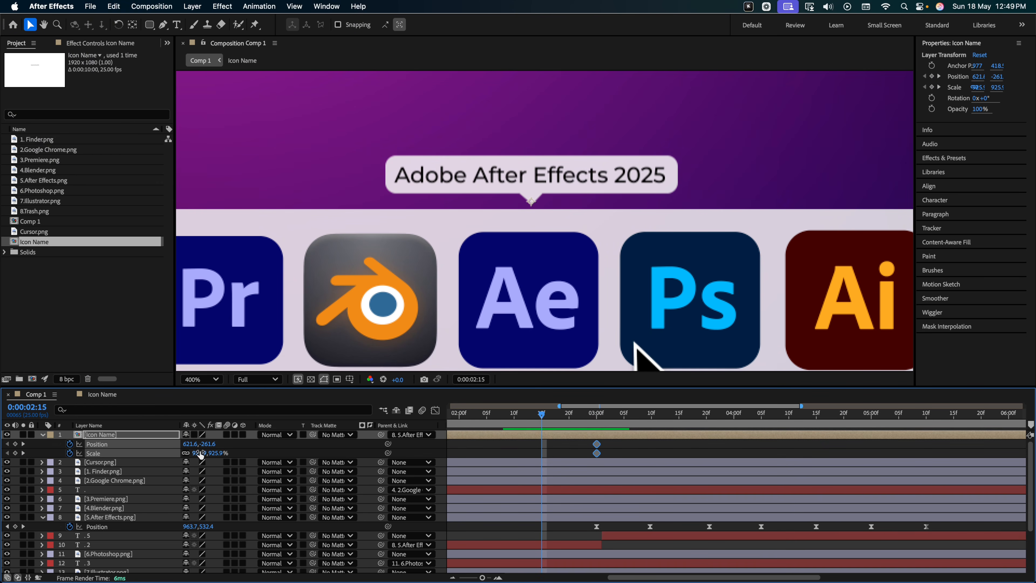
left_click_drag(208, 449, 305, 438)
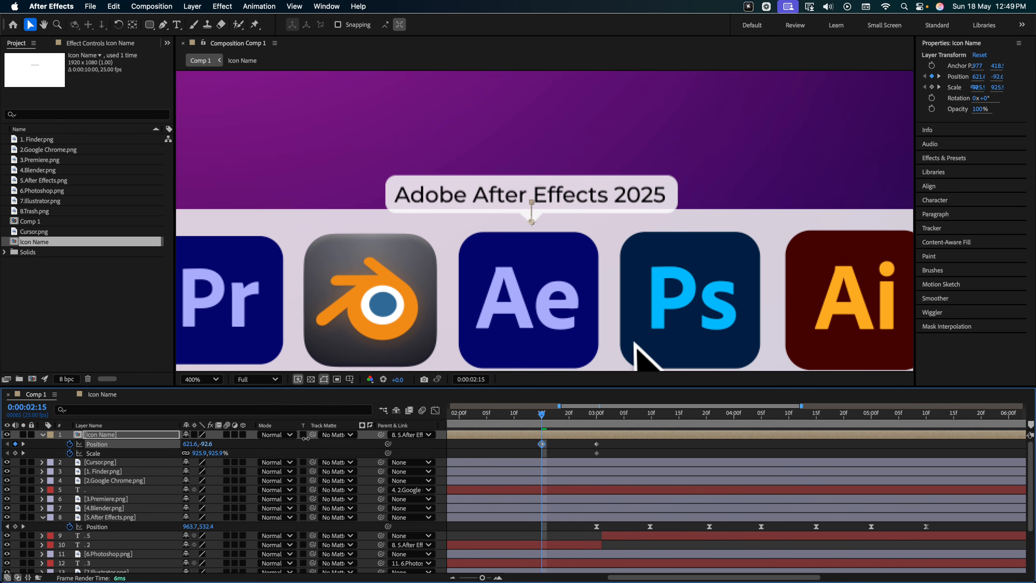
left_click(213, 452)
type("0")
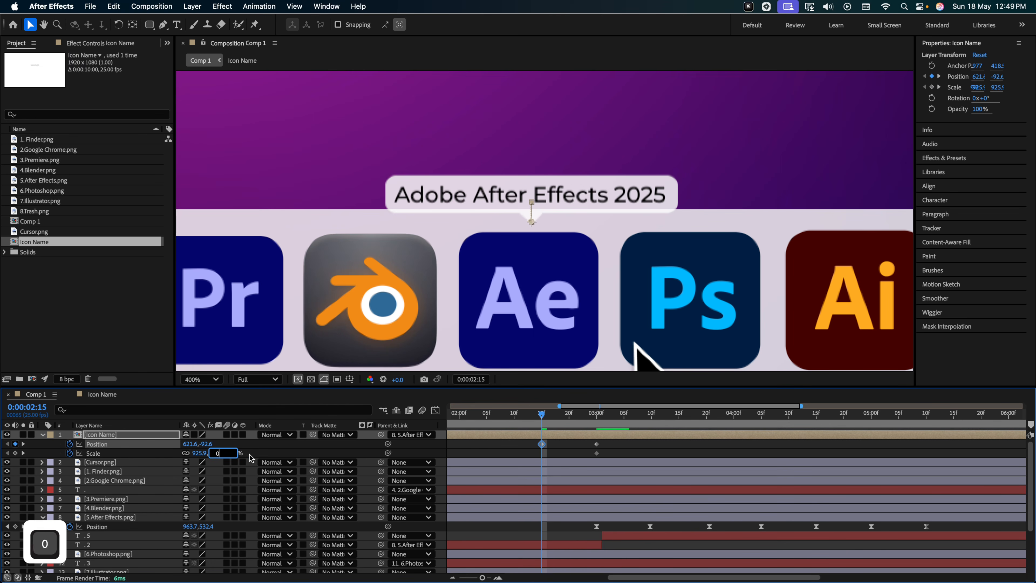
key("Return")
key("space")
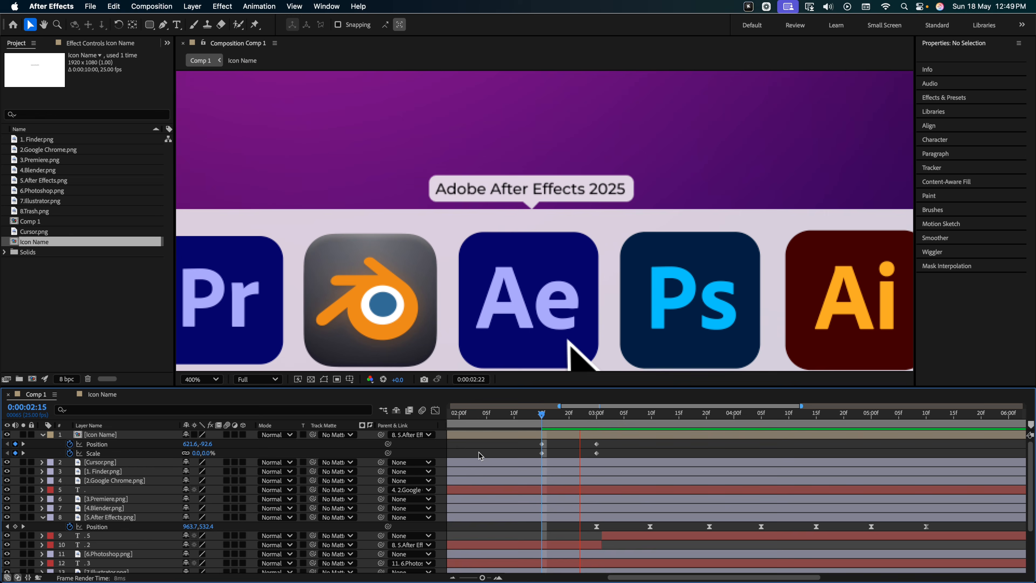
key("space")
Step: Shift the label's Position and Scale keyframes to start at 0:00:02:21 and apply Easy Ease to all of them
left_click_drag(542, 413, 544, 456)
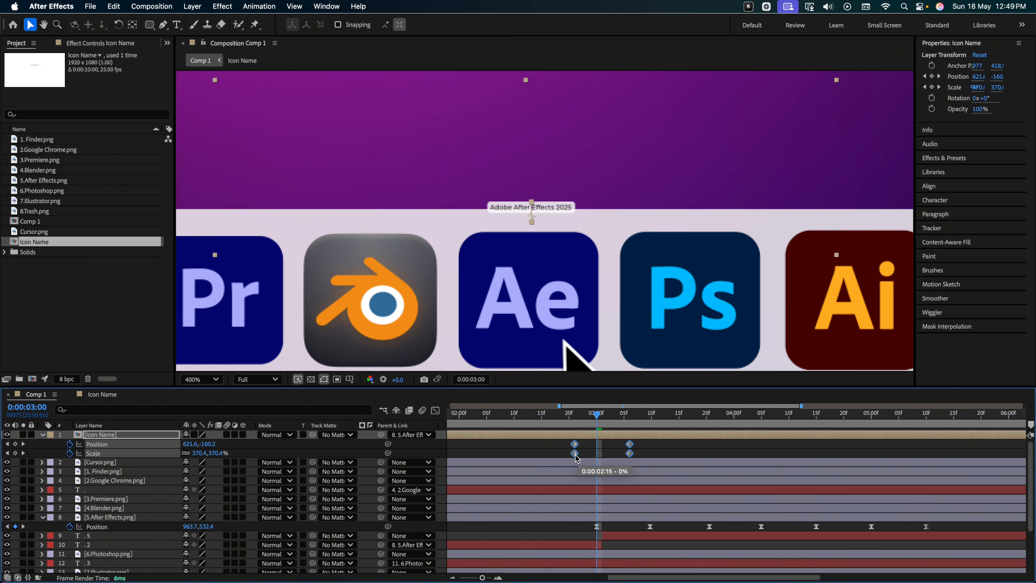
left_click(562, 453)
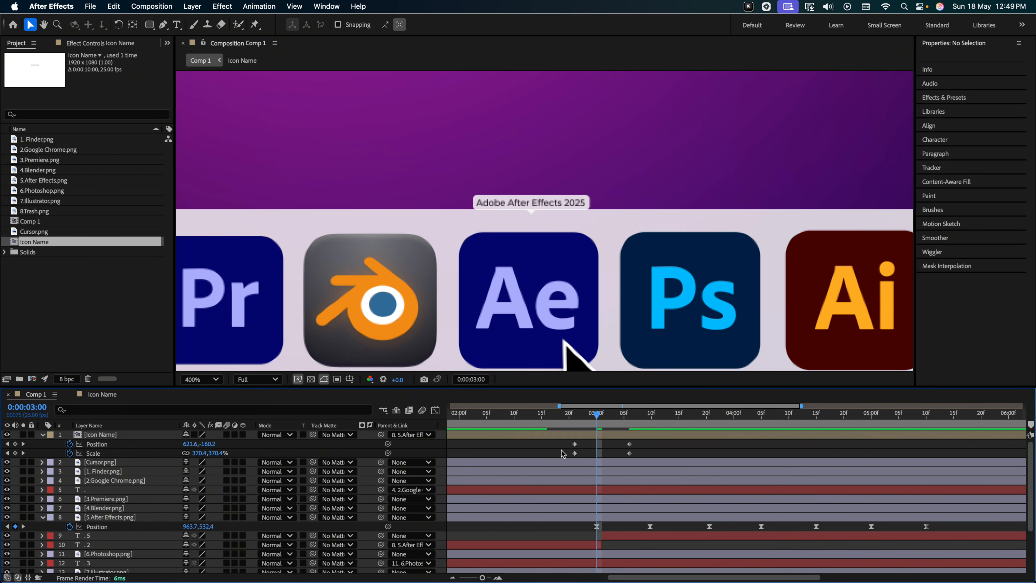
left_click_drag(568, 439, 653, 458)
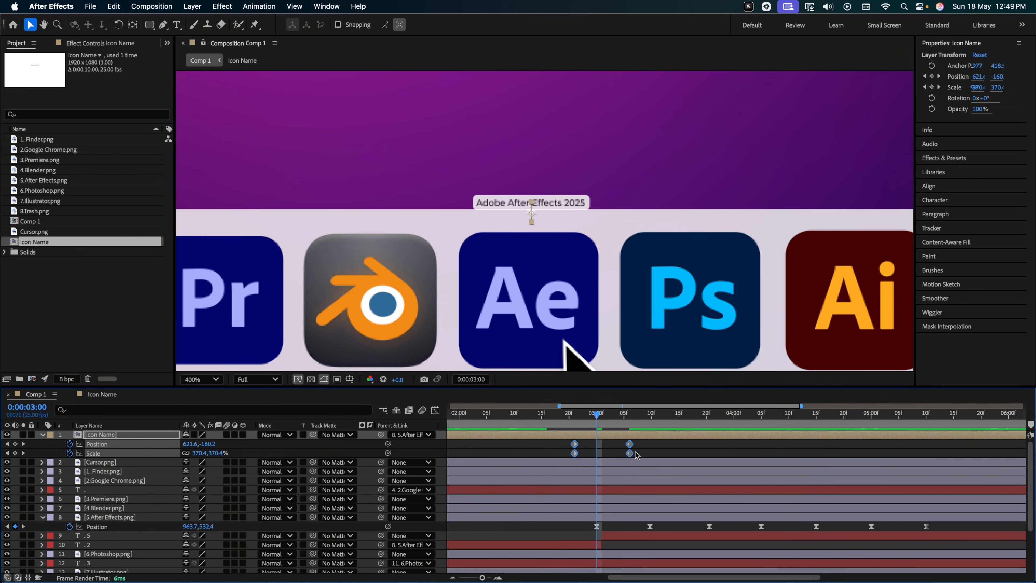
key("F9")
Step: Add Opacity keyframes to the Icon Name layer at 0:00:02:21 and 0:00:03:06
left_click(562, 420)
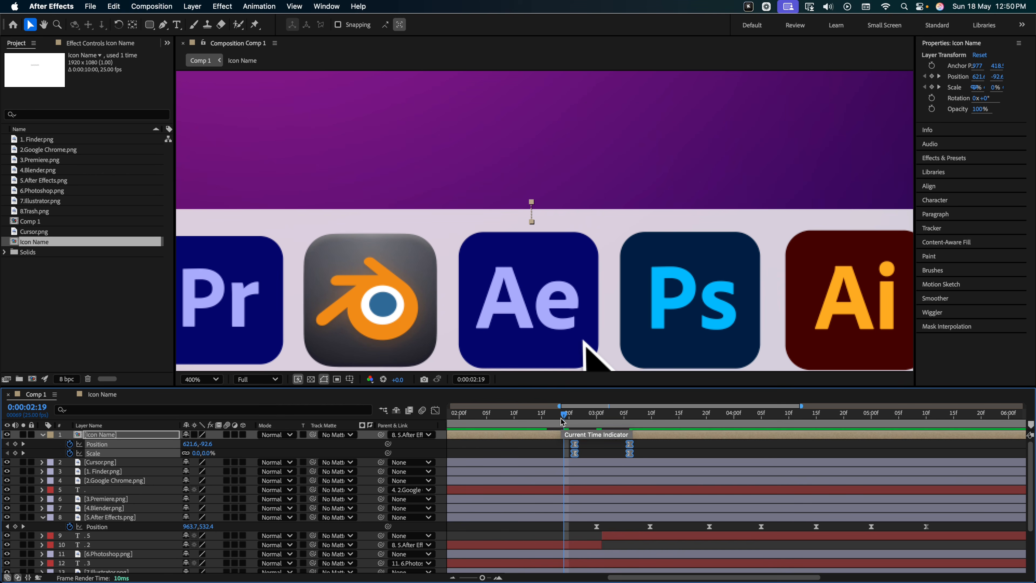
left_click(105, 437)
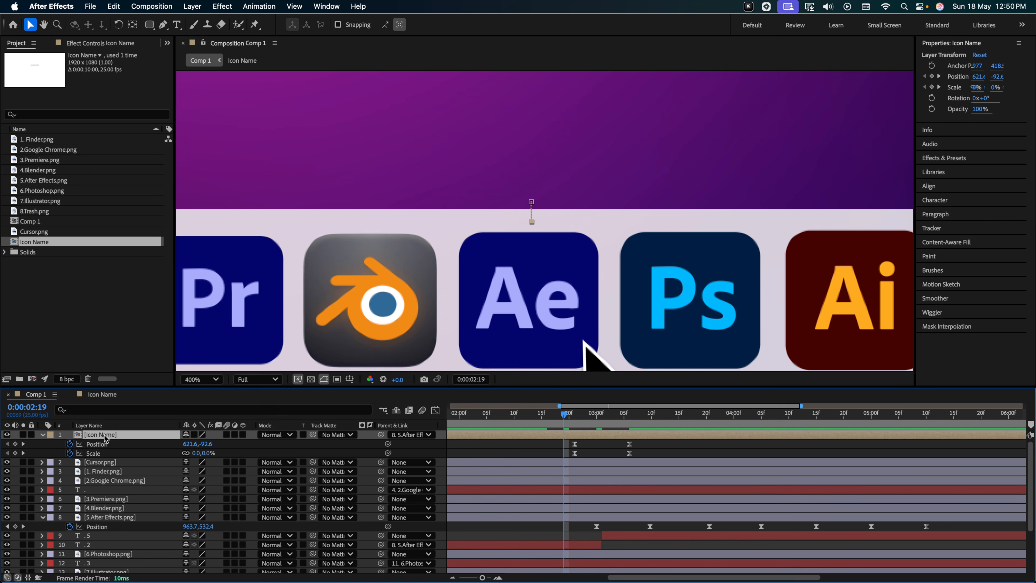
key("shift")
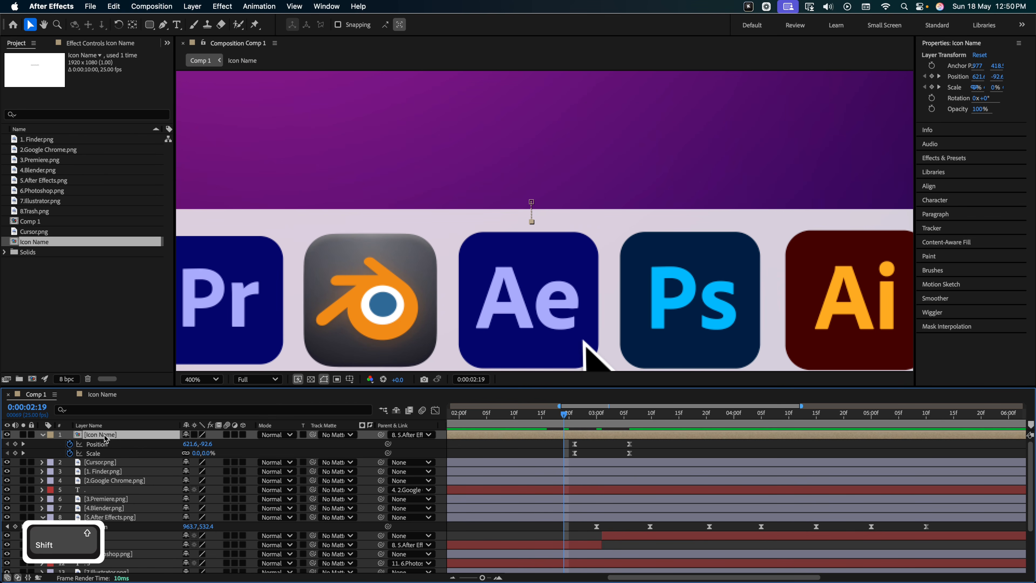
key("shift+t")
left_click(69, 462)
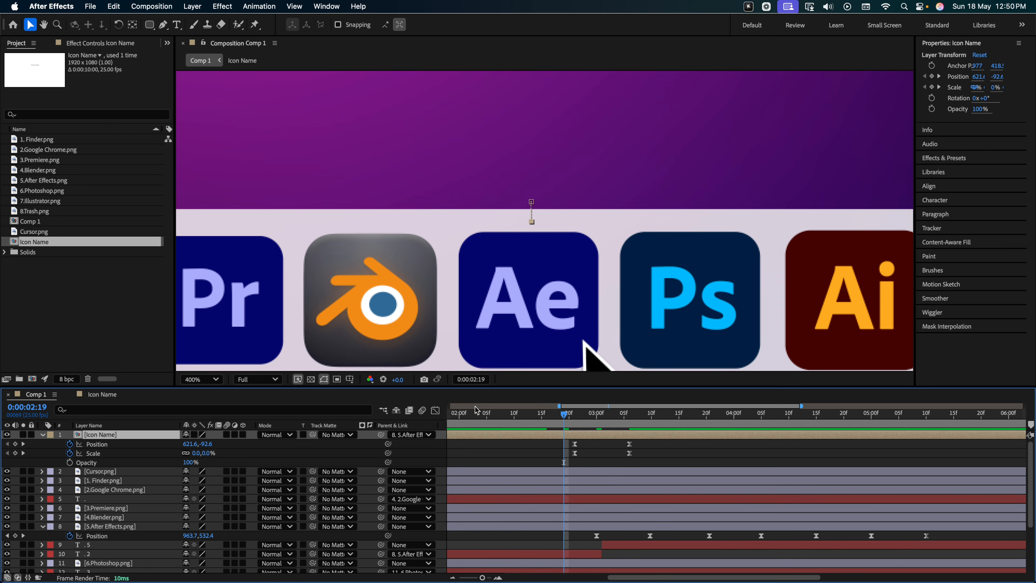
left_click_drag(571, 424, 631, 421)
left_click(69, 462)
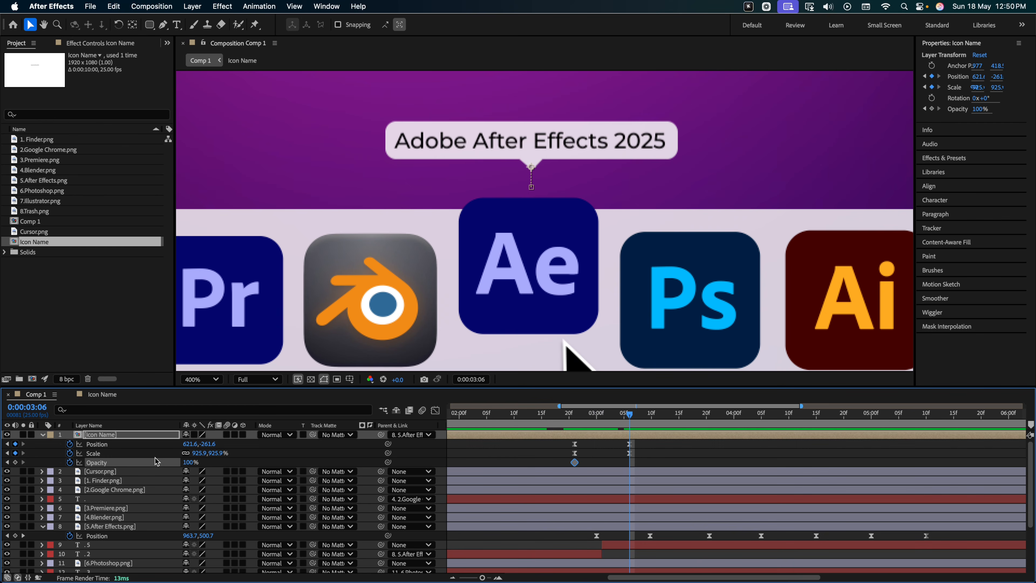
left_click(15, 461)
Step: Set the Icon Name layer's Opacity to 0% at the 0:00:02:21 keyframe
left_click(7, 461)
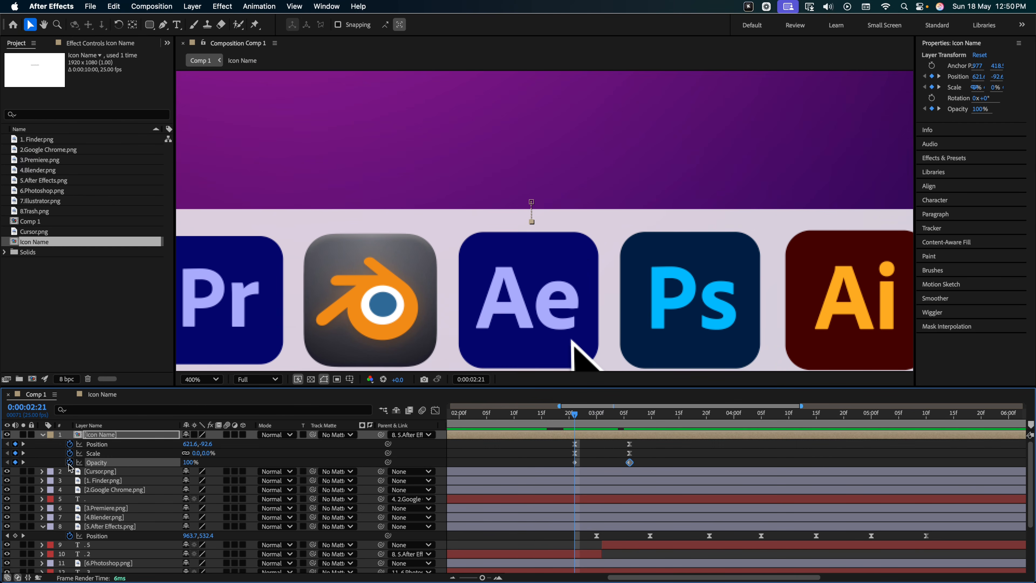
left_click(186, 462)
type("0")
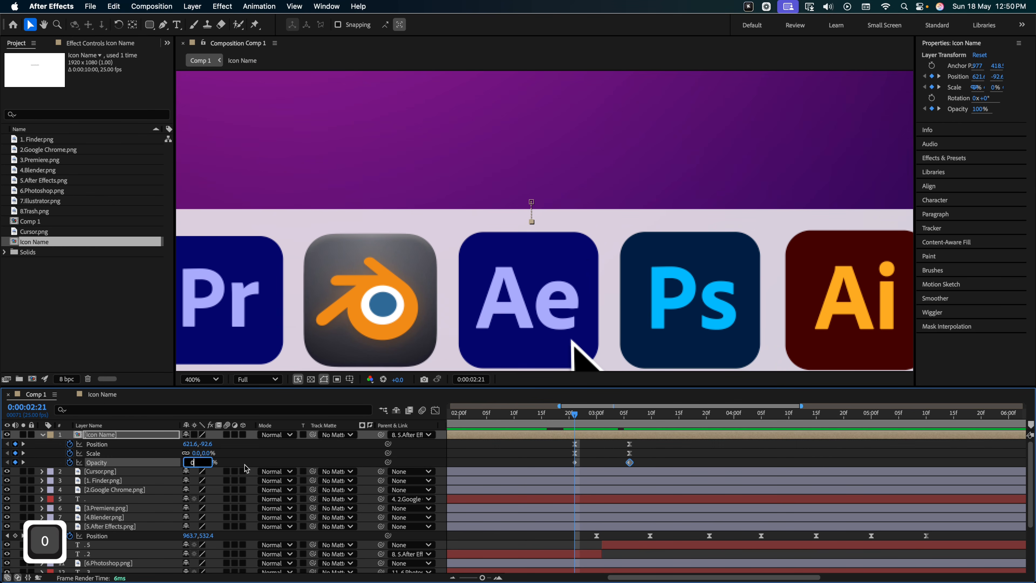
key("Return")
Step: Play back the label's entrance close up, then preview the dock animation with the whole composition in view
key("space")
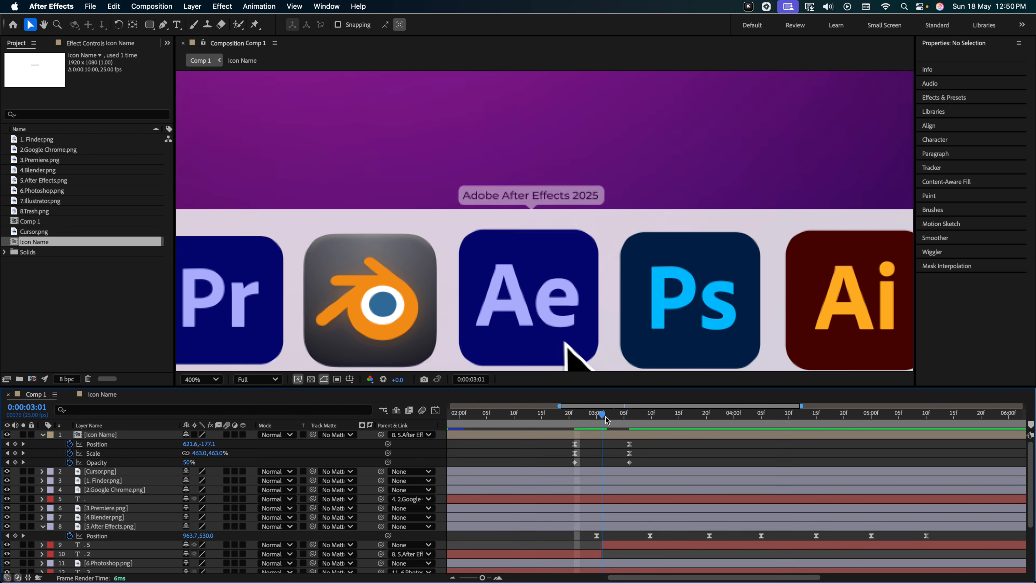
key("space")
key("space")
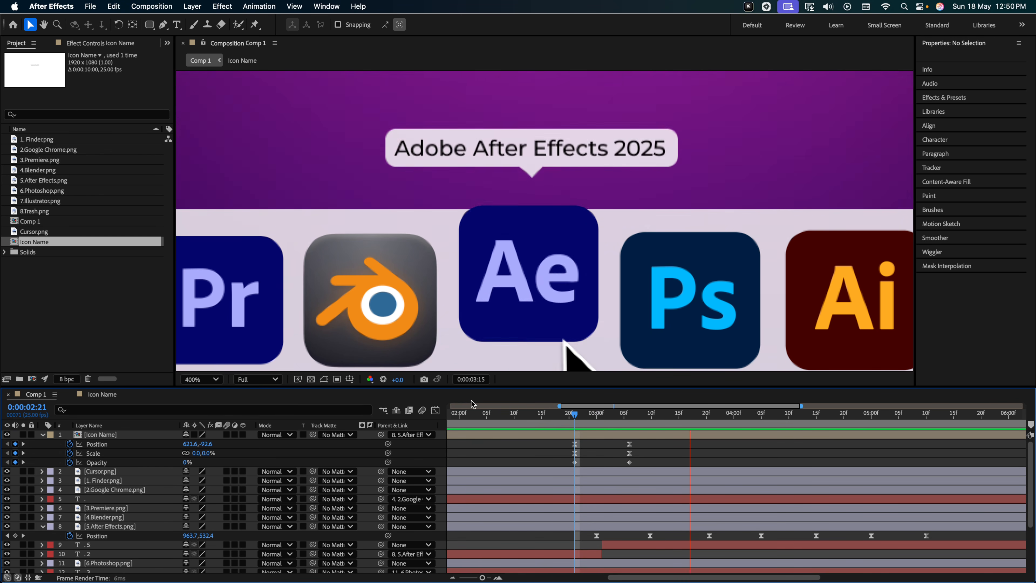
key("space")
key("slash")
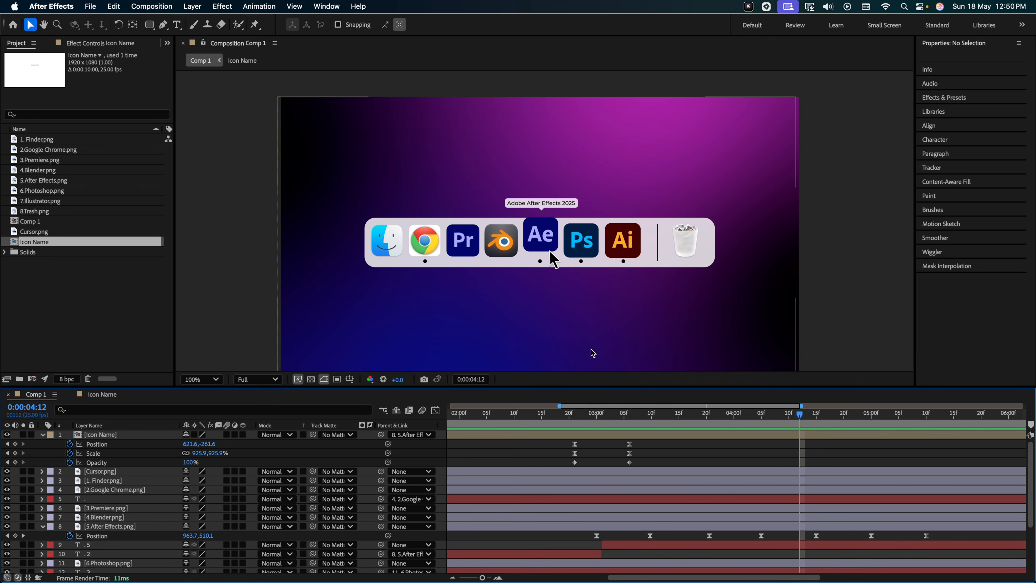
key("space")
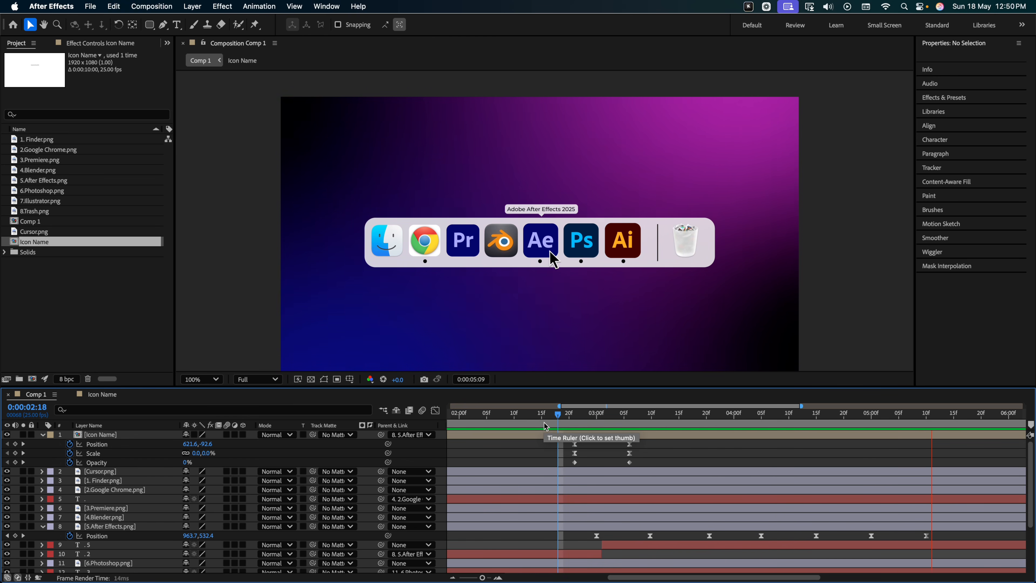
key("space")
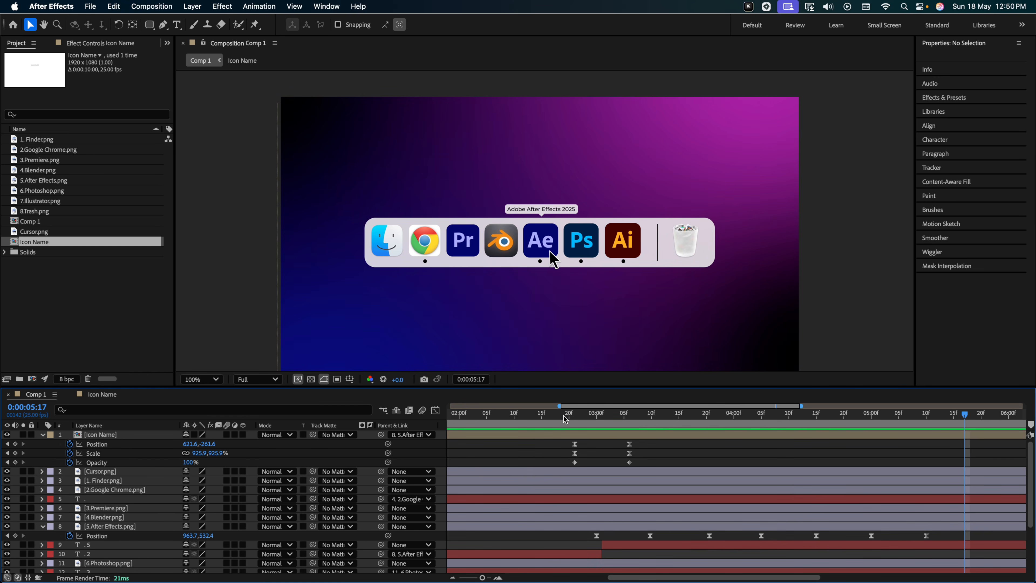
Step: Preview the dock animation from the start with the whole composition and then the dock close up
key("Home")
key("comma")
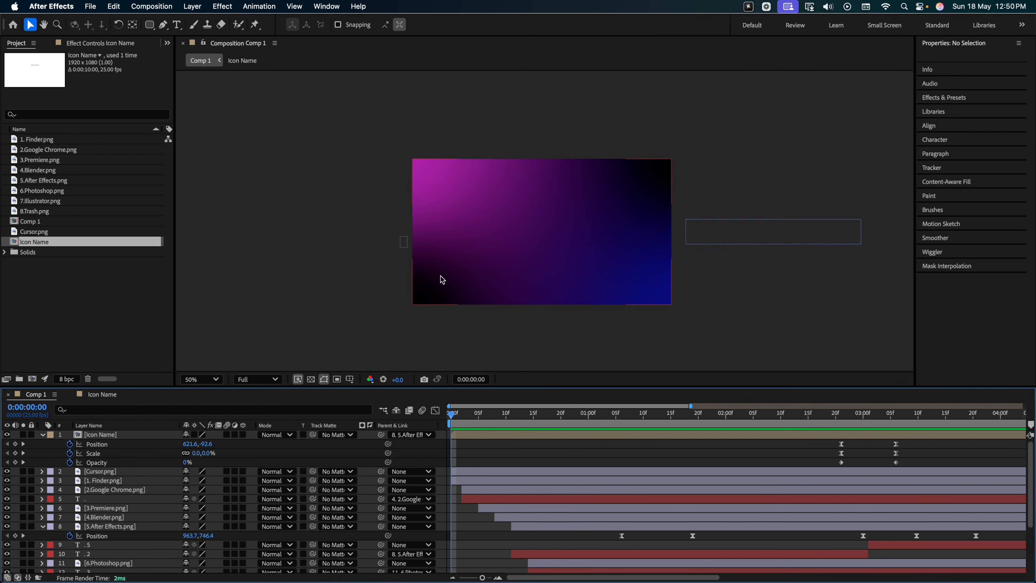
key("period")
key("space")
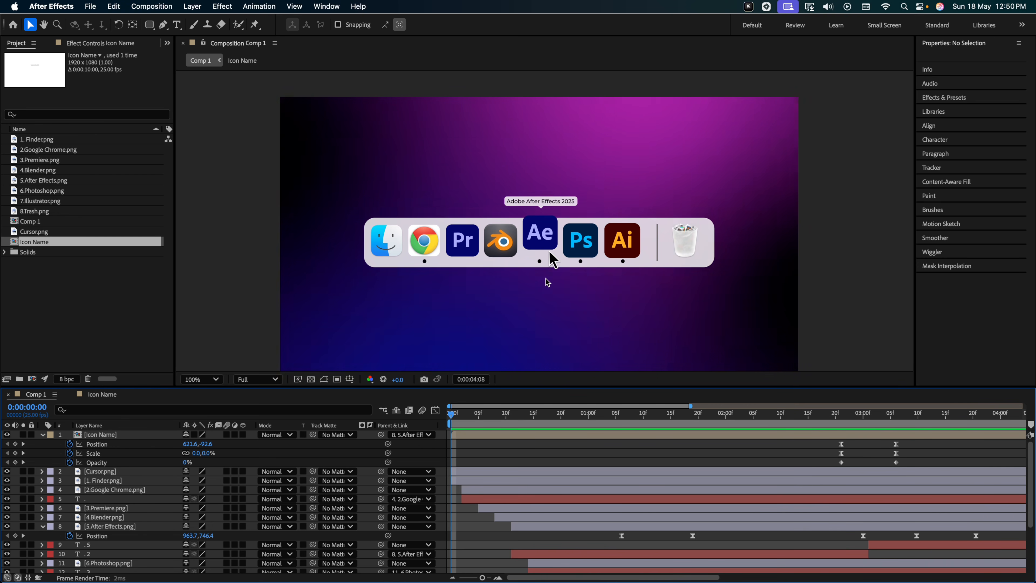
key("space")
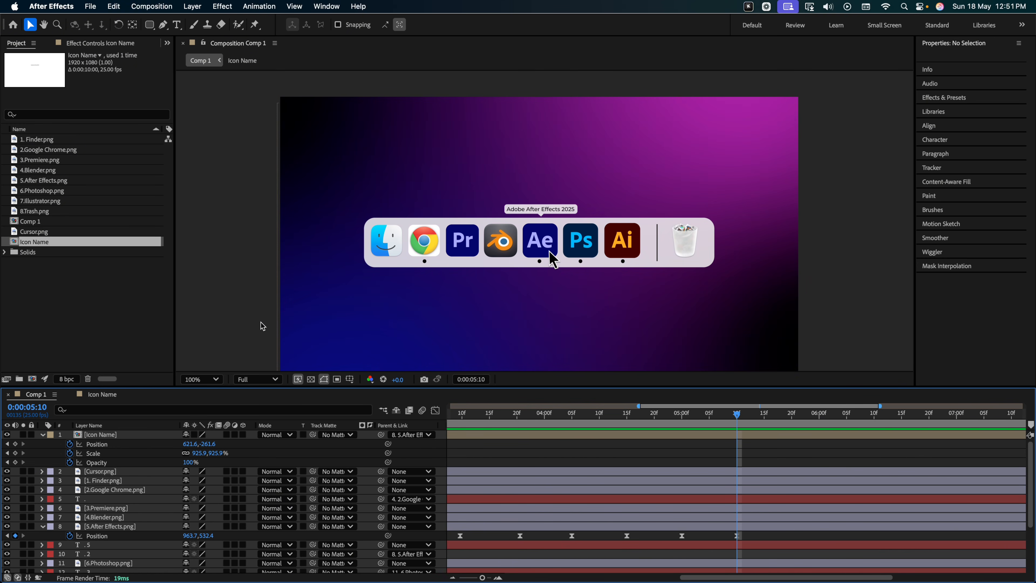
Step: Add Screenshot 2025-05-18 at 10.24.13 AM.png above all layers, starting at 0:00:05:10, and set its Scale to 50%
left_click_drag(43, 253, 738, 433)
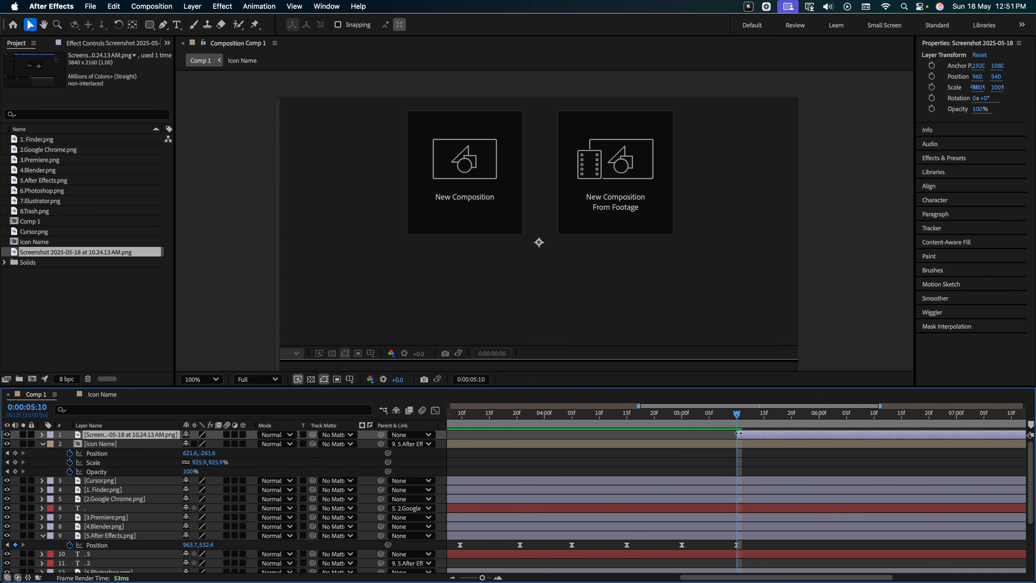
key("s")
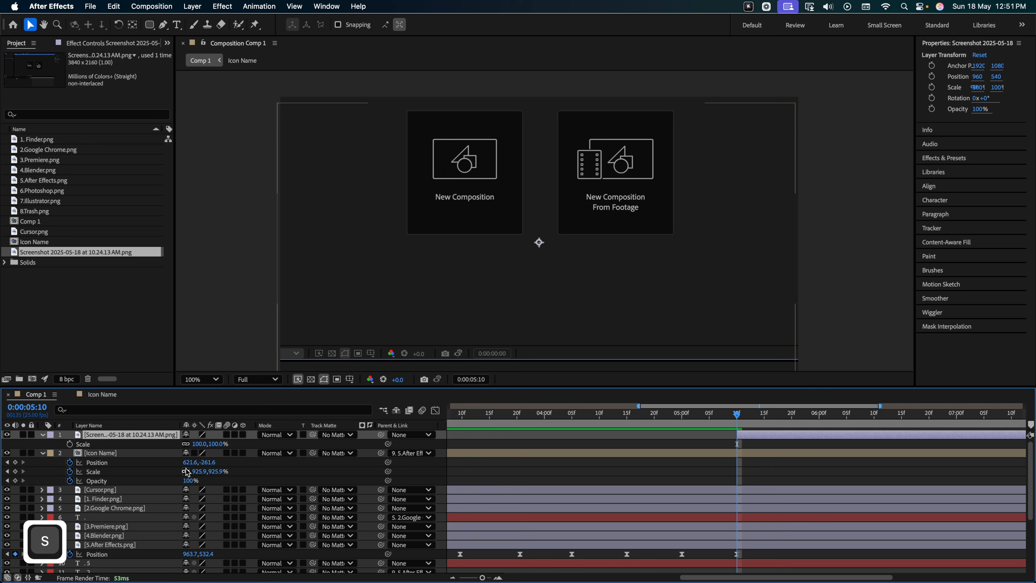
left_click_drag(213, 443, 193, 451)
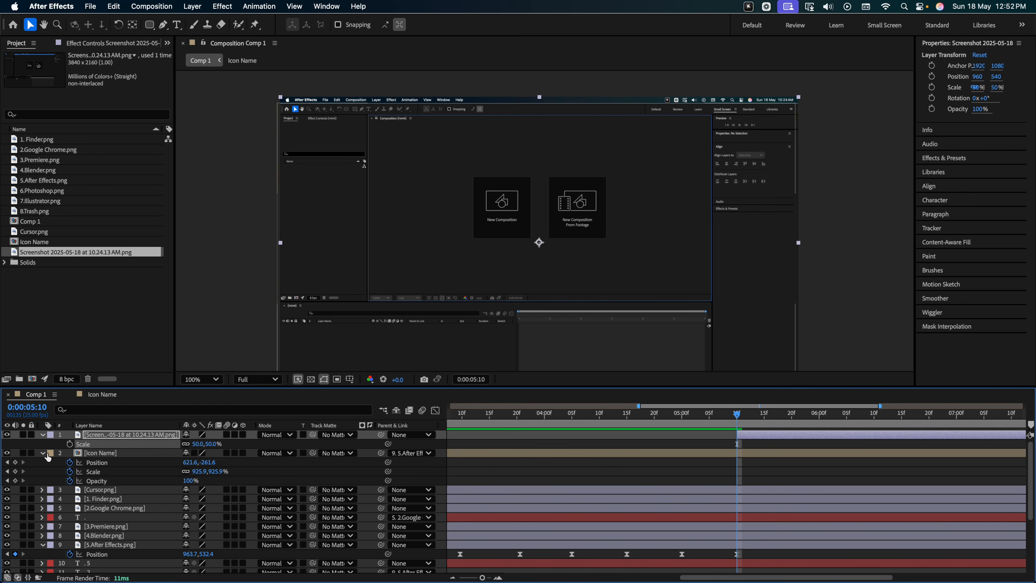
Step: Keyframe the screenshot layer's Scale from 0% at 0:00:05:10 to 50% at 0:00:05:20 and play back the result
left_click(69, 444)
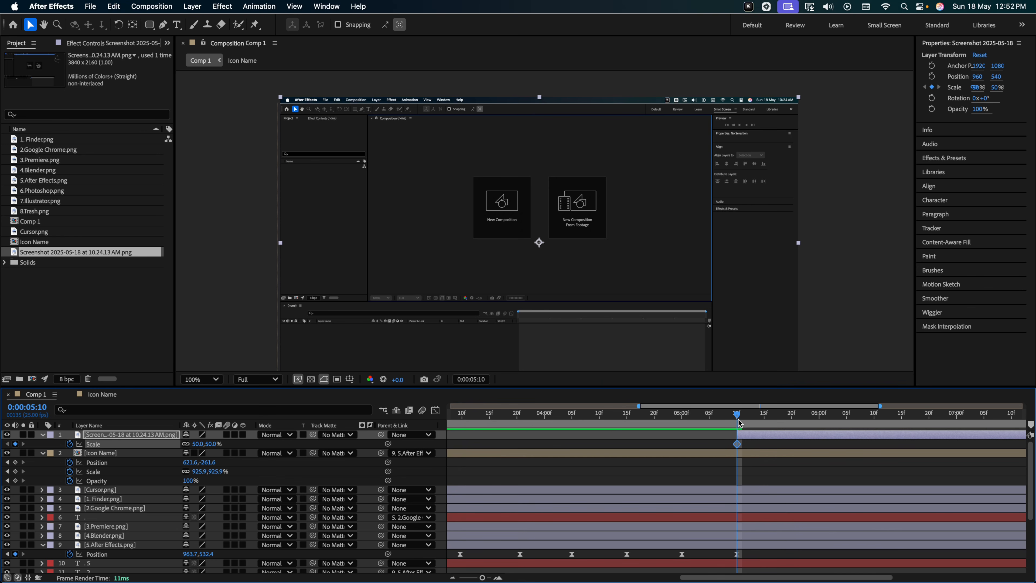
left_click_drag(738, 420, 792, 421)
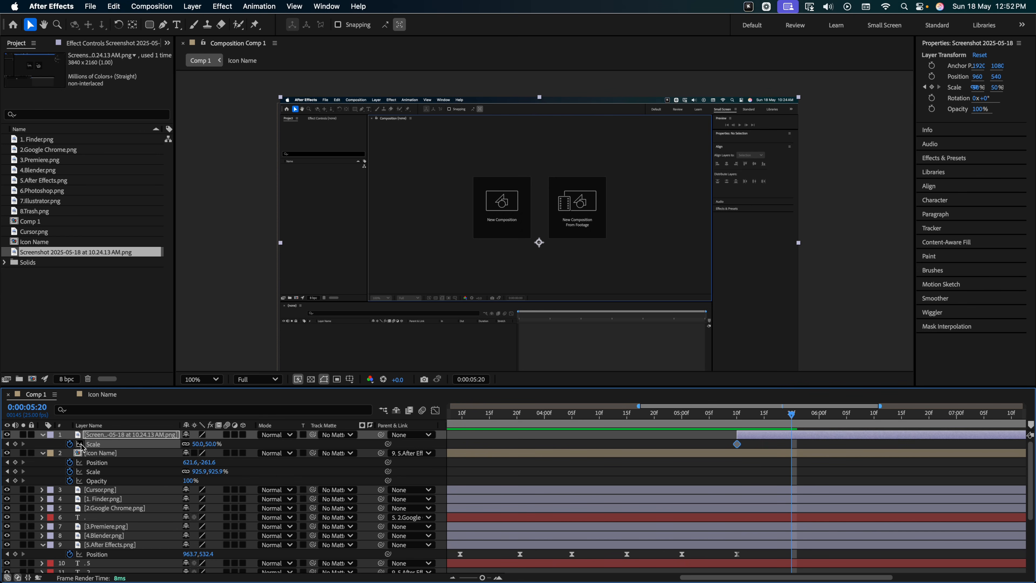
left_click(15, 443)
left_click(7, 443)
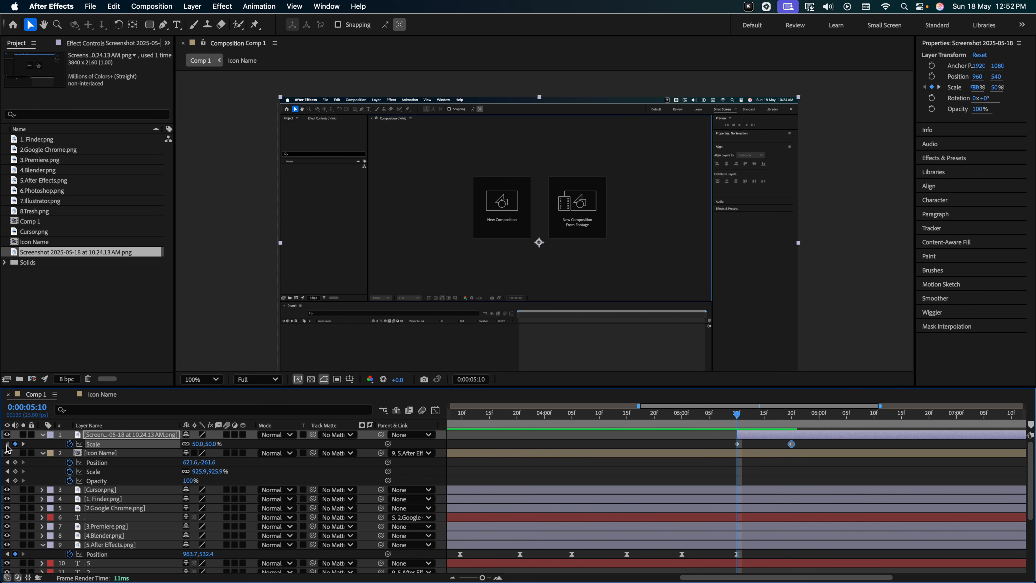
left_click(209, 445)
type("0")
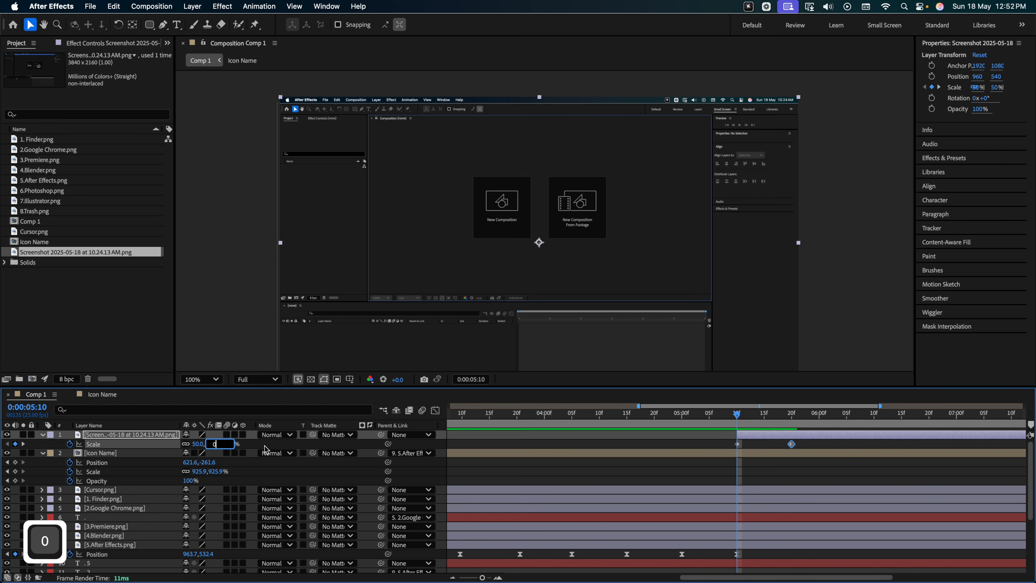
left_click(558, 479)
key("space")
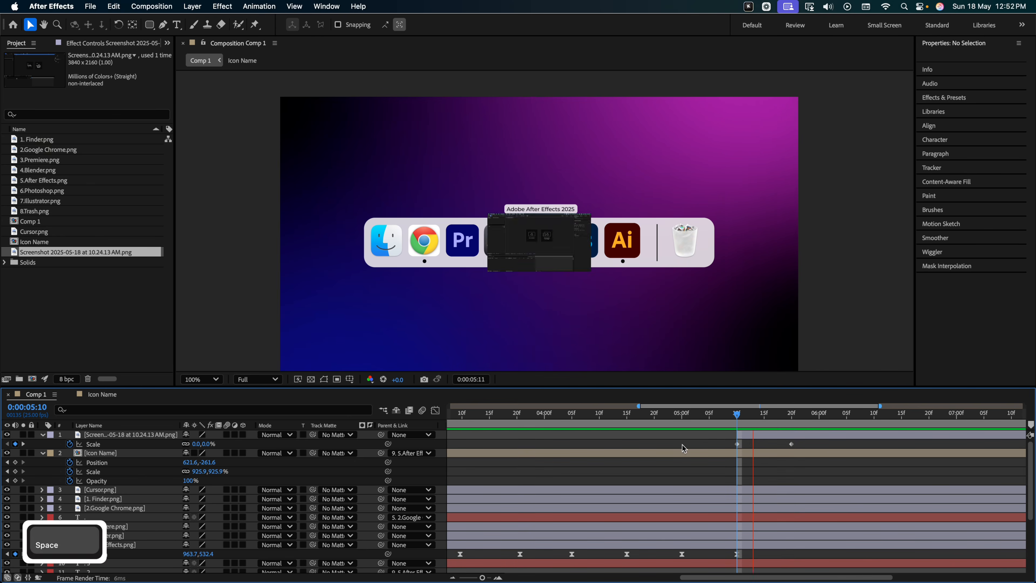
key("space")
Step: Apply Easy Ease to both screenshot Scale keyframes and lengthen the last keyframe's incoming ease in the speed graph
left_click_drag(814, 440, 708, 460)
key("F9")
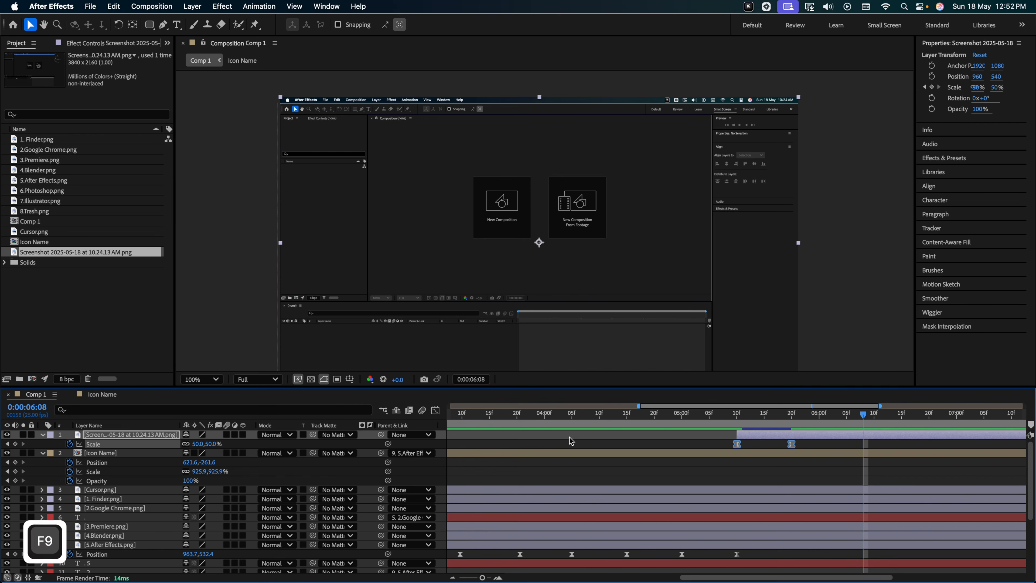
left_click(435, 410)
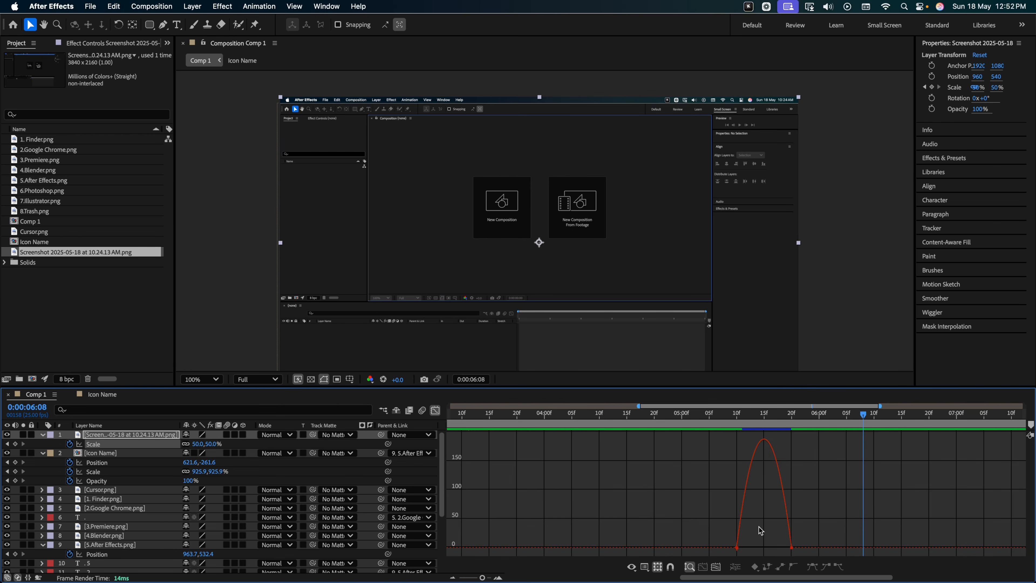
left_click(791, 547)
left_click_drag(781, 547, 757, 548)
left_click(435, 410)
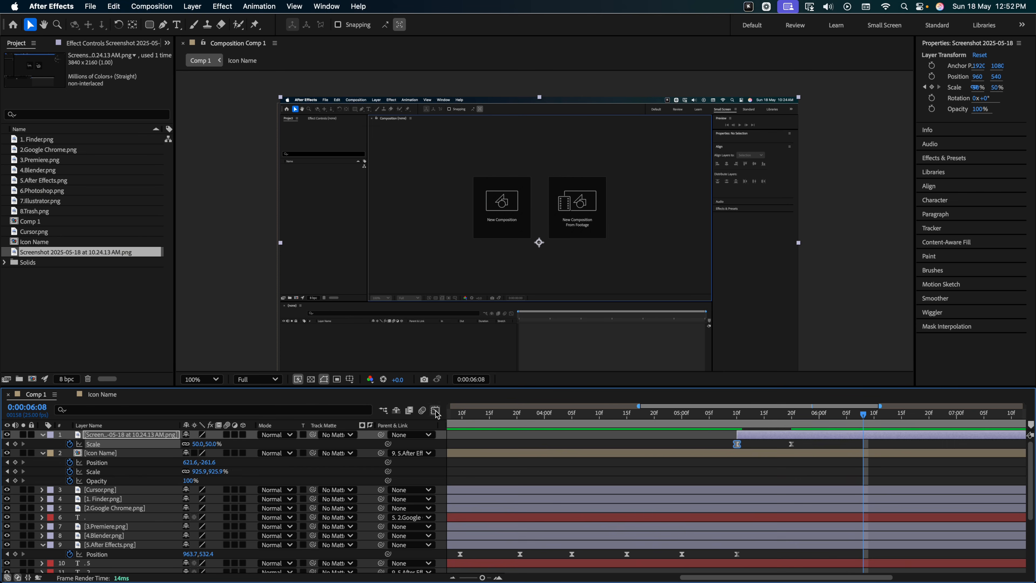
Step: Play back the screenshot's scale-up, then preview the complete dock animation from the beginning
key("space")
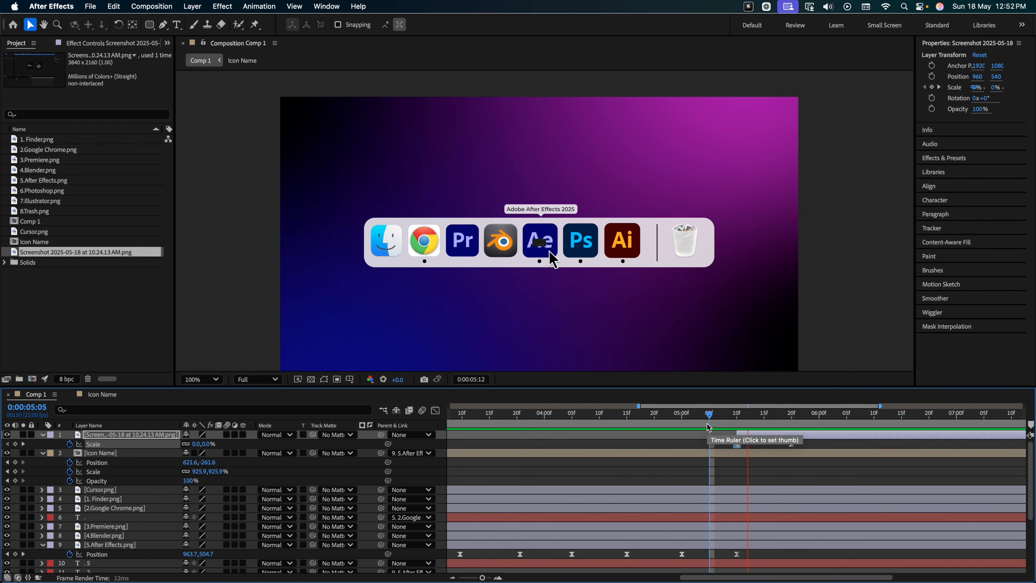
key("space")
left_click_drag(694, 419, 644, 418)
key("space")
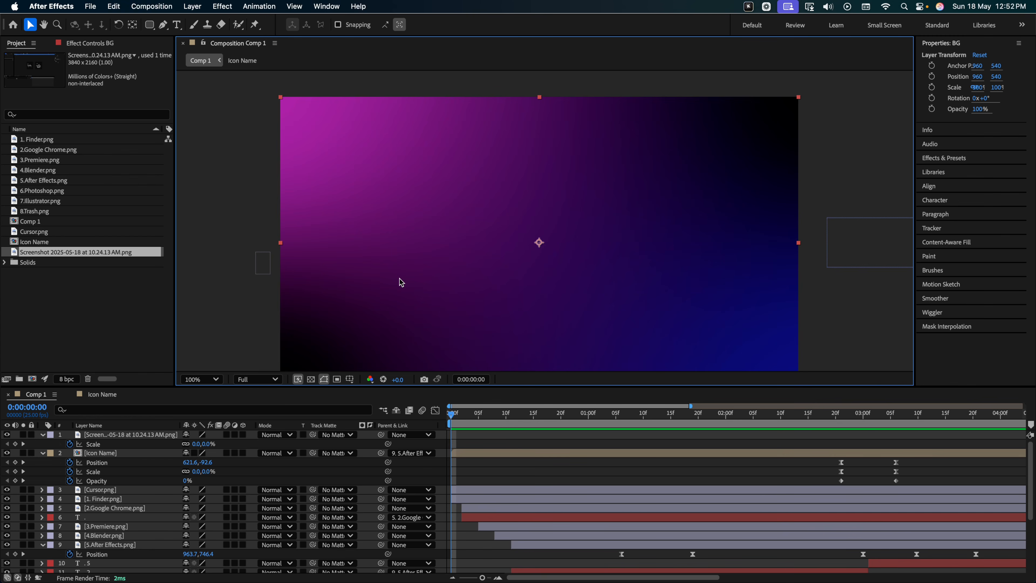
key("space")
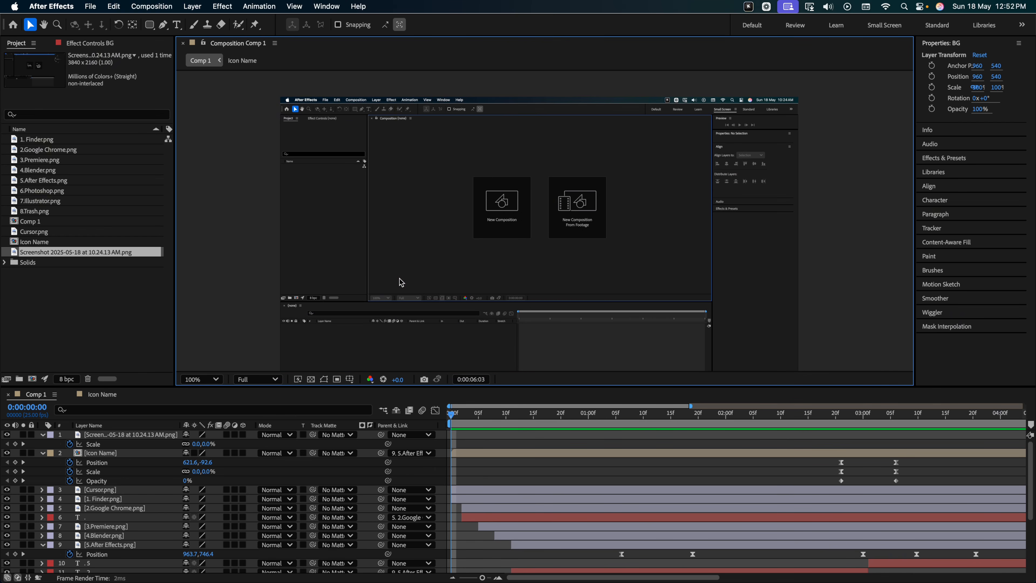
key("space")
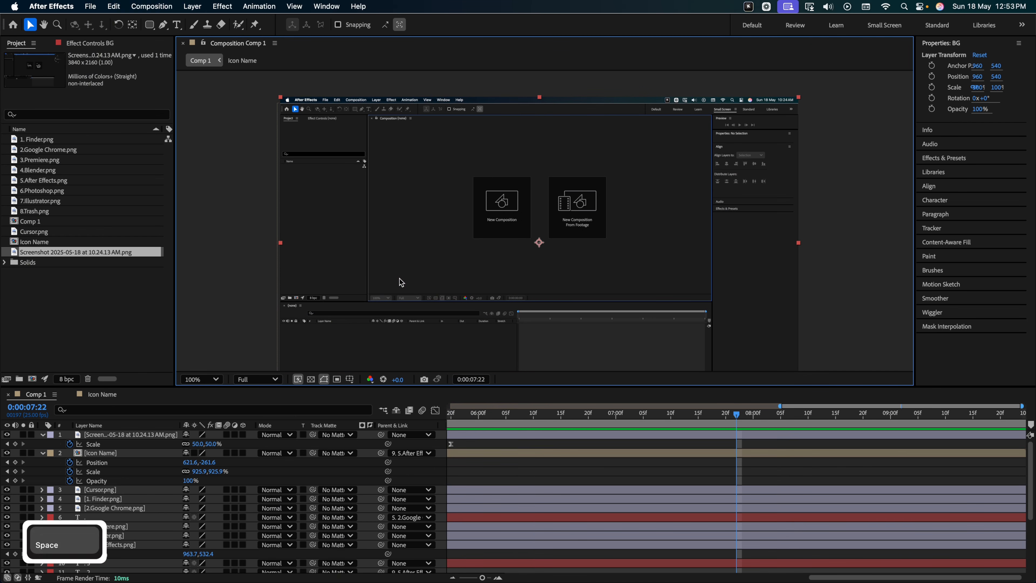